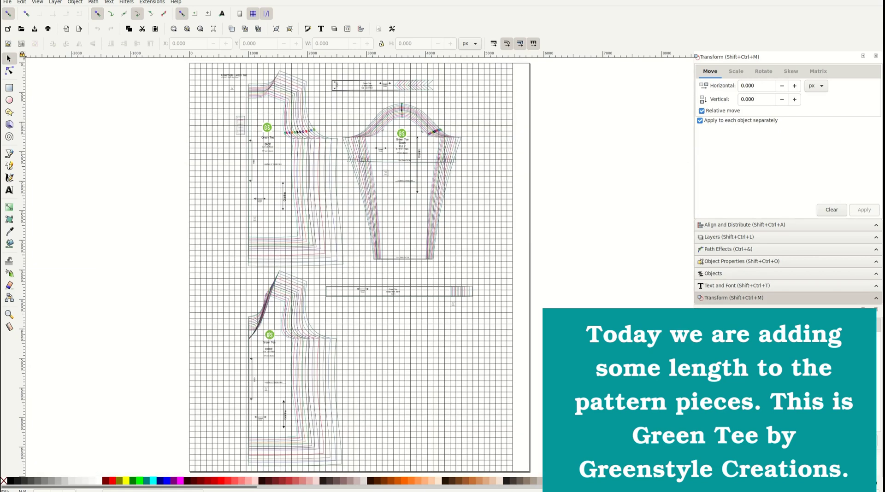
Step: Select the pattern and show the Objects and Fill and Stroke panels
left_click(493, 297)
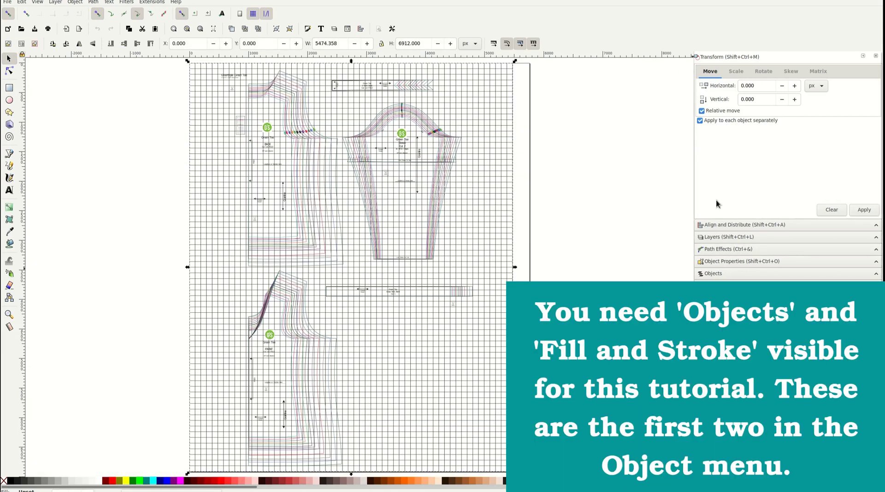
left_click(713, 274)
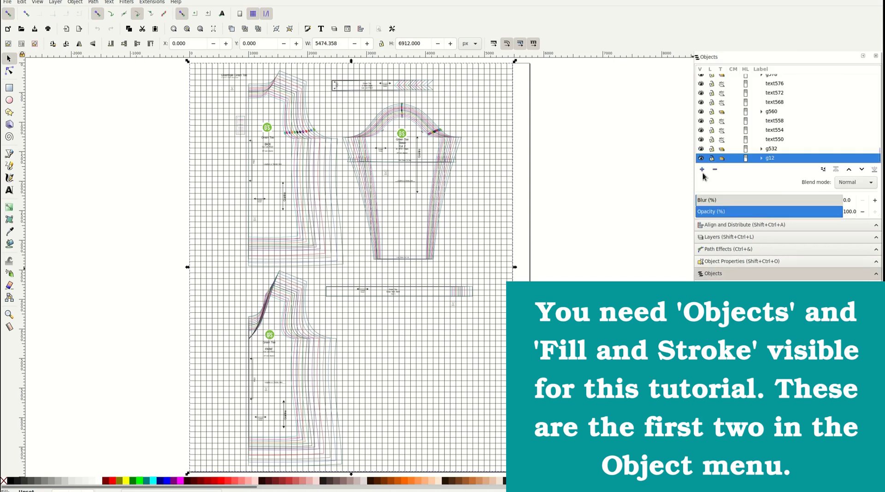
key("shift+ctrl+f")
Step: Hide the grid group g12 and ungroup all the pattern pieces
left_click(701, 158)
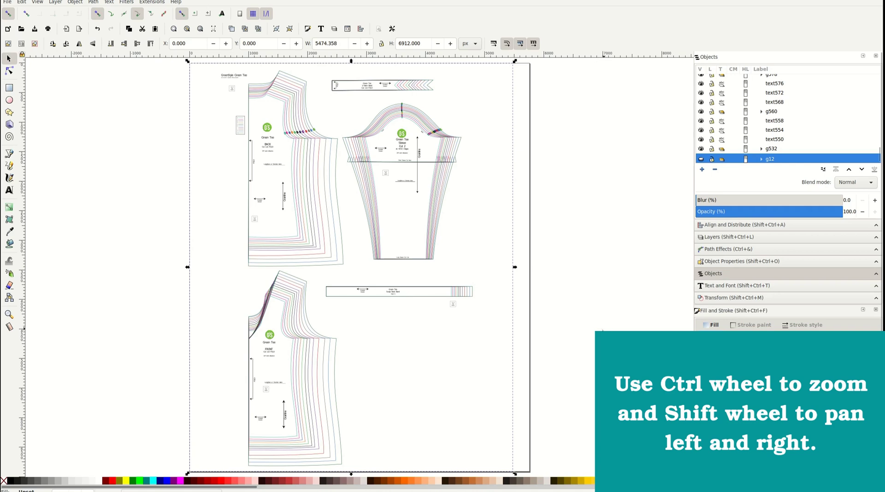
scroll(560, 387, "down", 1)
left_click_drag(285, 143, 564, 459)
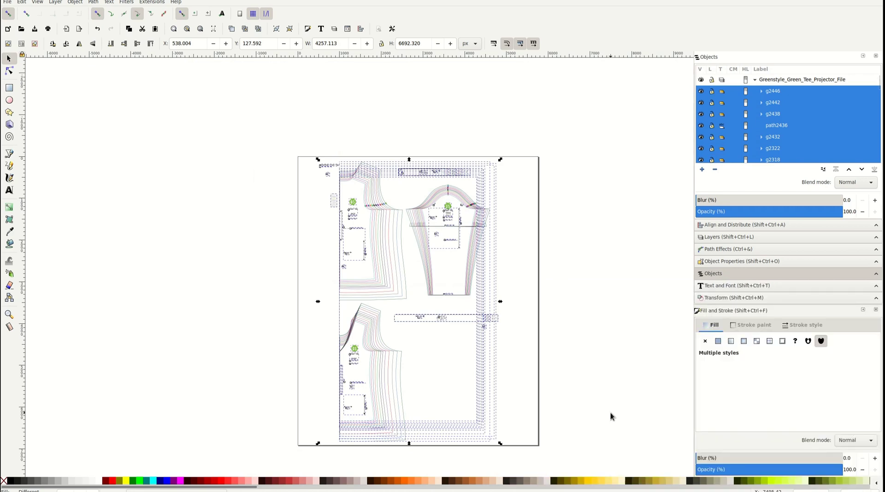
key("ctrl+shift+g")
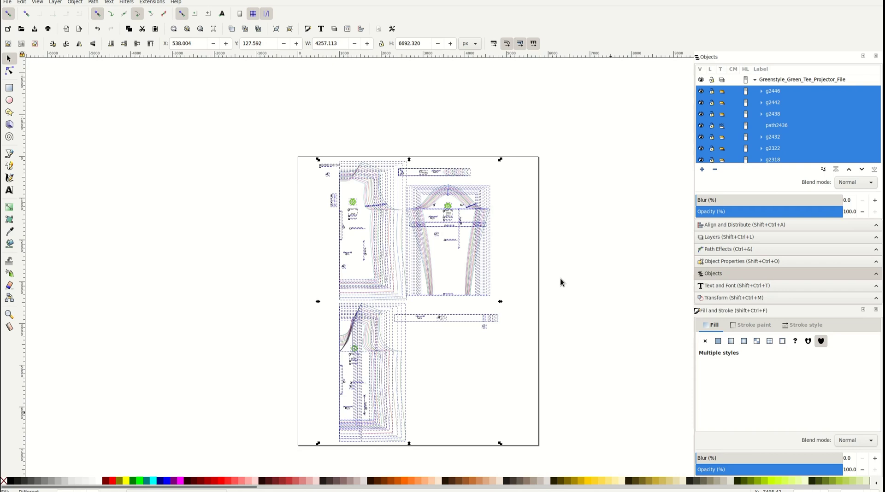
Step: Zoom onto the sleeve and select the purple line below the cap, path1976
left_click(581, 221)
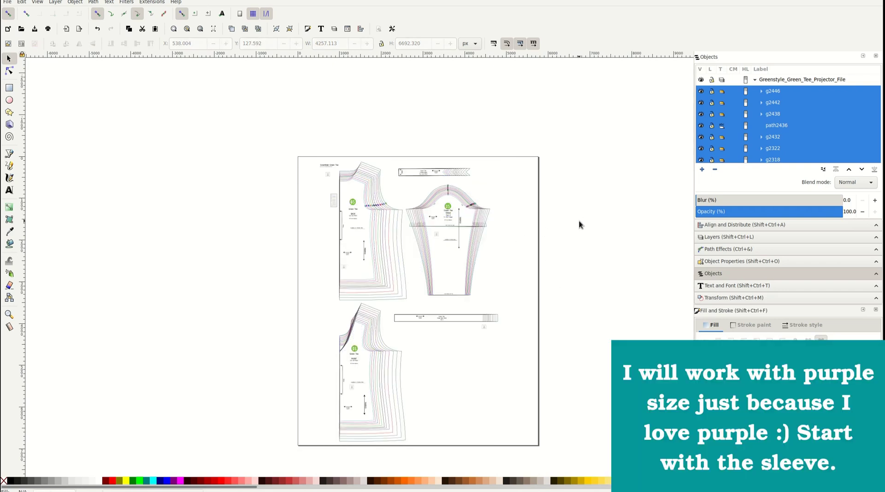
scroll(446, 227, "up", 2)
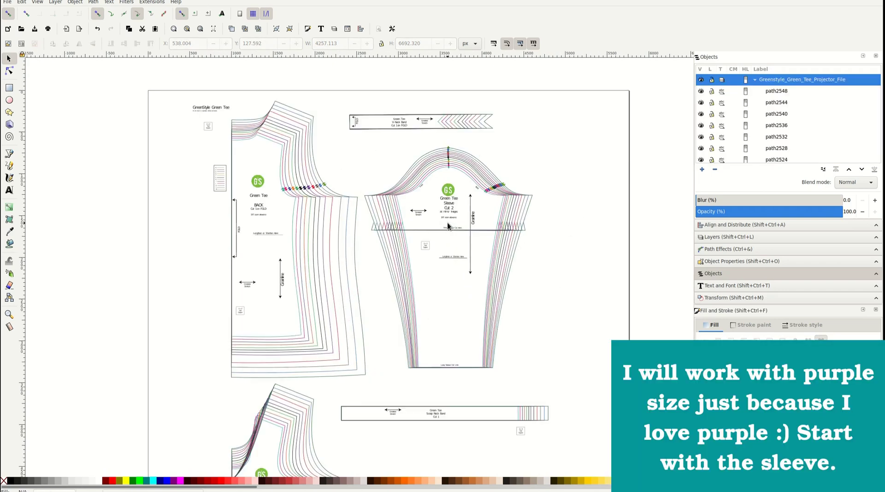
scroll(446, 227, "up", 2)
scroll(446, 227, "up", 1)
scroll(511, 224, "up", 1)
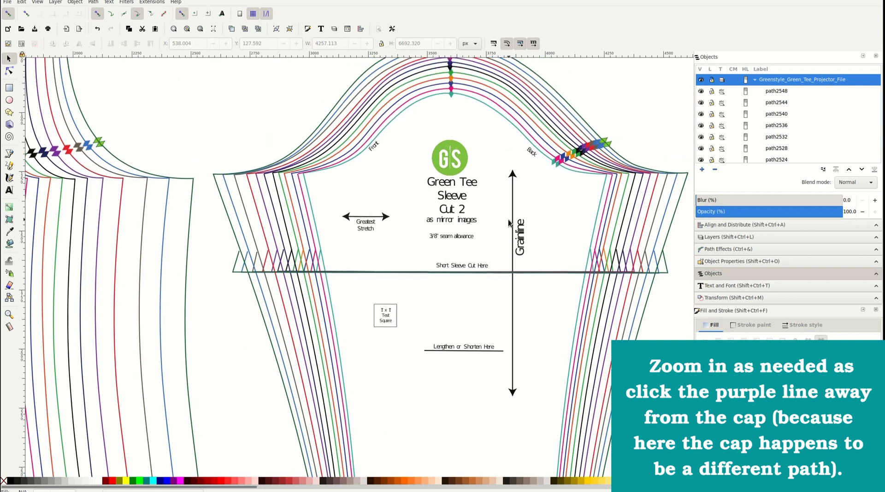
scroll(511, 223, "up", 2)
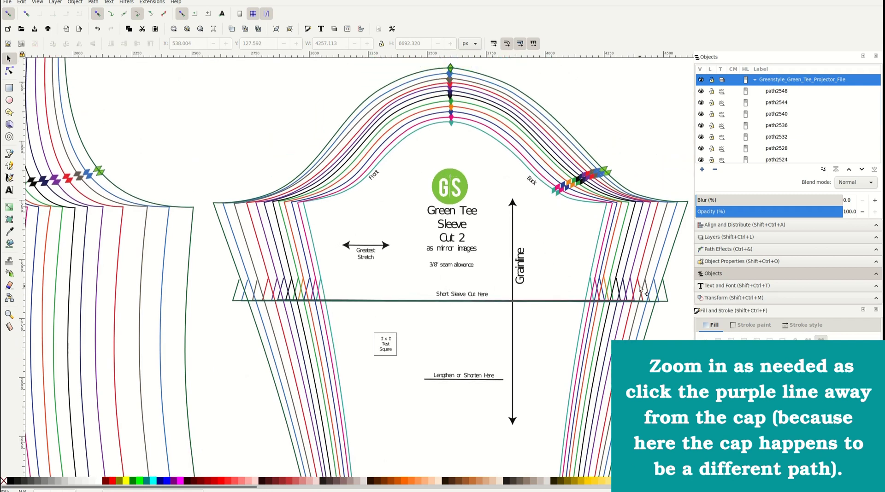
left_click(637, 256)
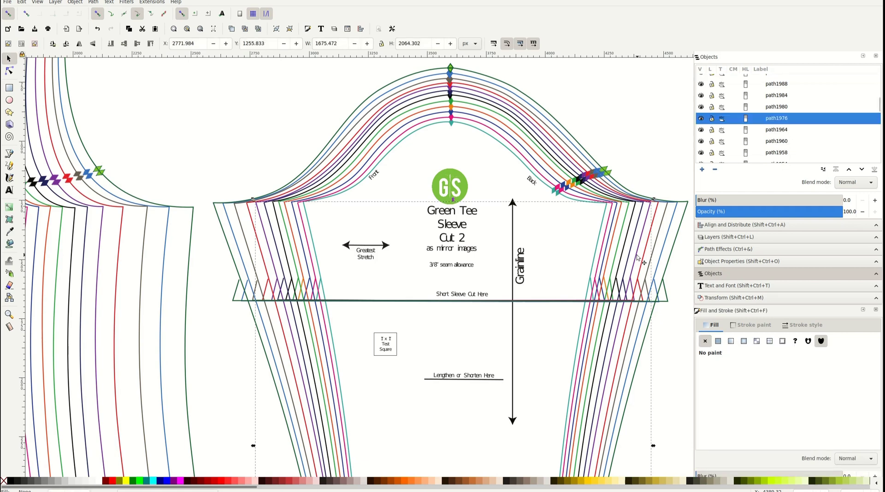
Step: Hide path1976 using its eye icon in the Objects panel
scroll(637, 258, "down", 5)
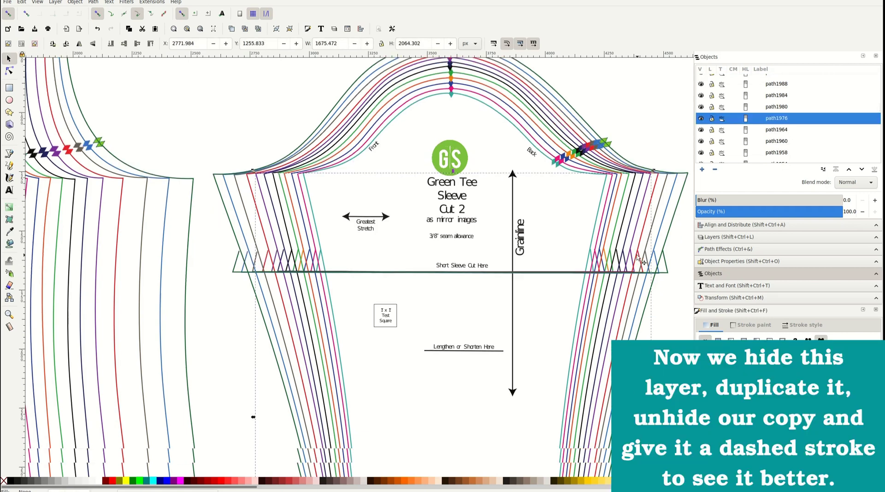
scroll(637, 258, "down", 2)
scroll(637, 258, "down", 2)
scroll(637, 259, "down", 3)
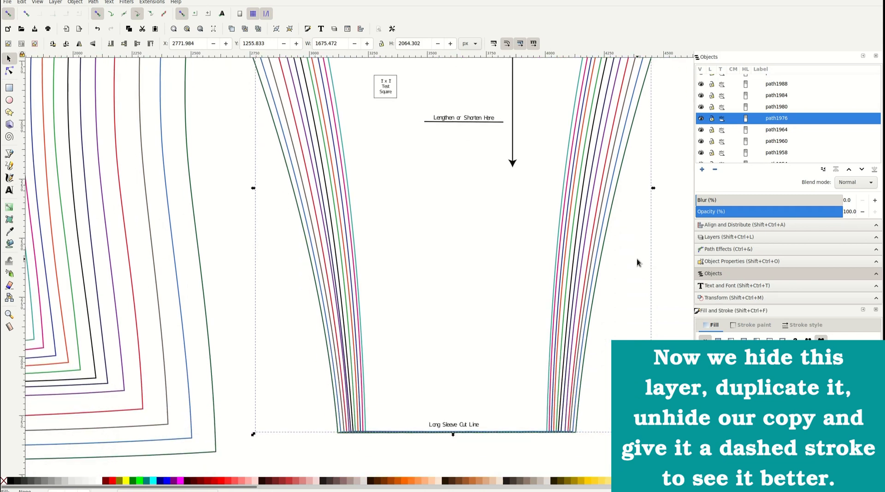
scroll(637, 258, "up", 4)
scroll(637, 258, "up", 3)
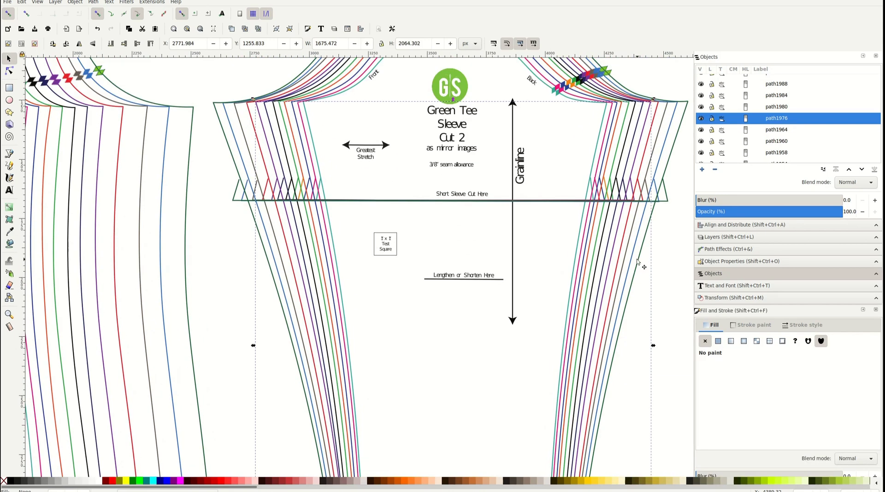
left_click(701, 118)
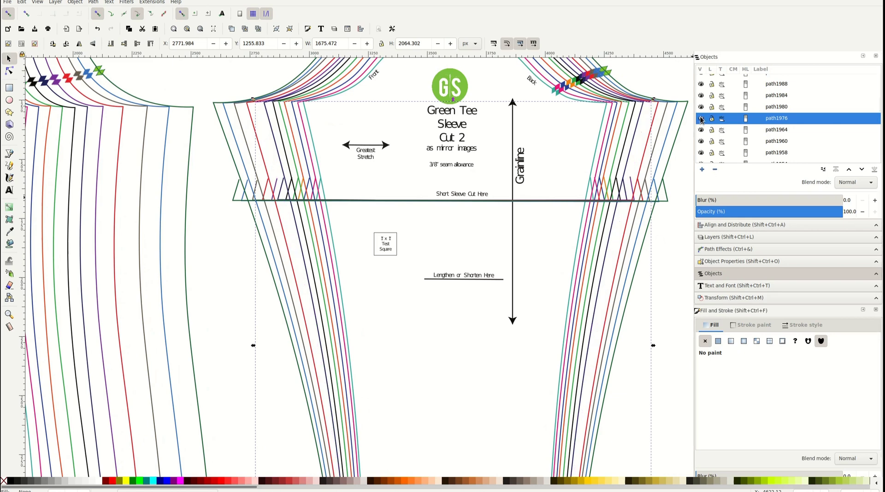
scroll(633, 193, "up", 3)
scroll(633, 193, "up", 3)
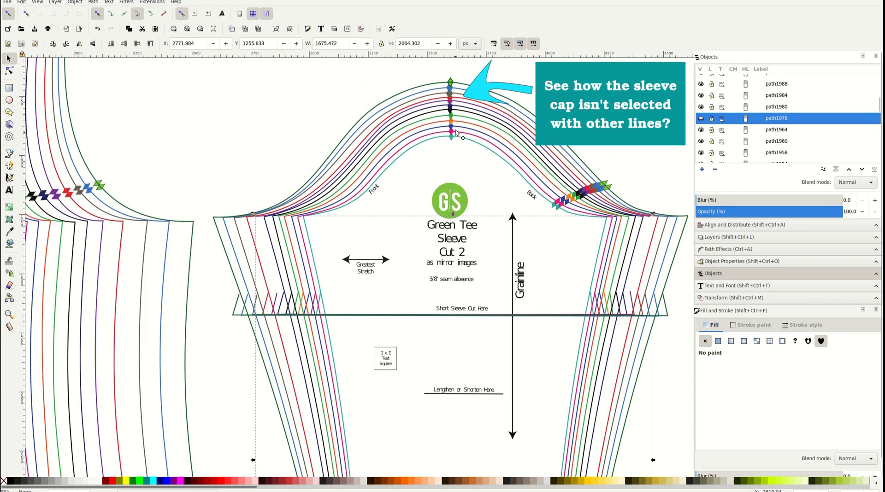
scroll(506, 295, "down", 9)
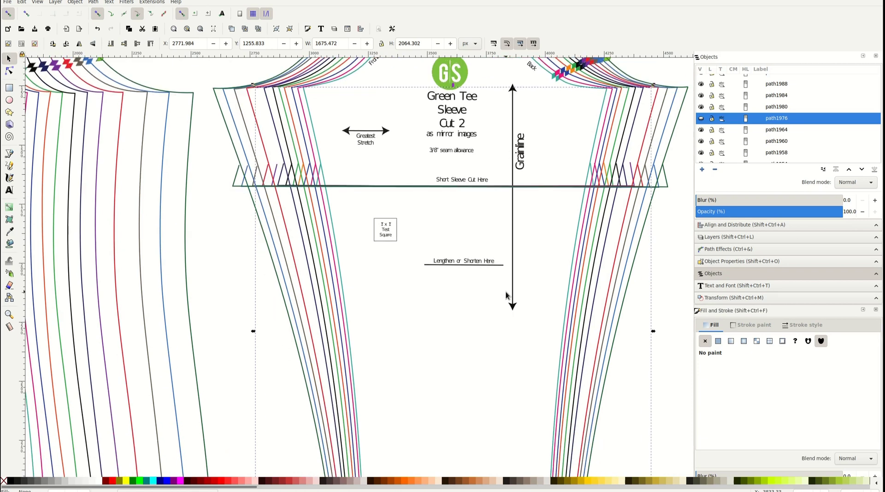
scroll(505, 295, "down", 4)
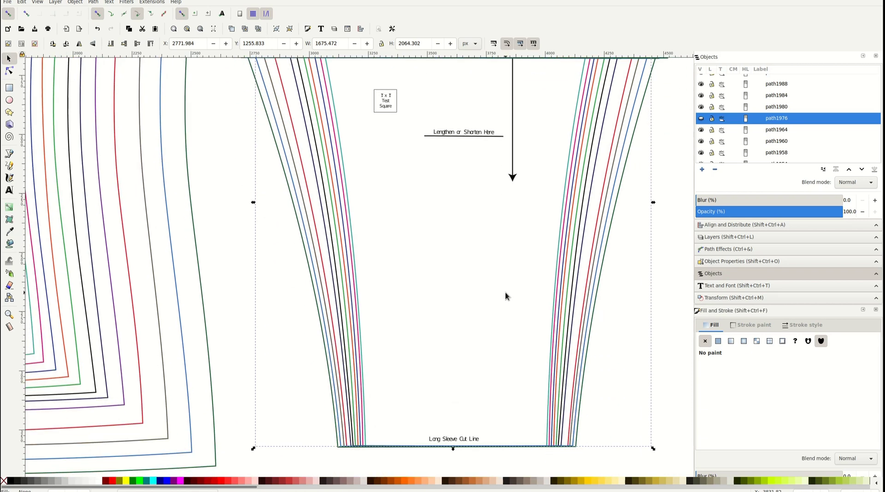
scroll(505, 293, "up", 11)
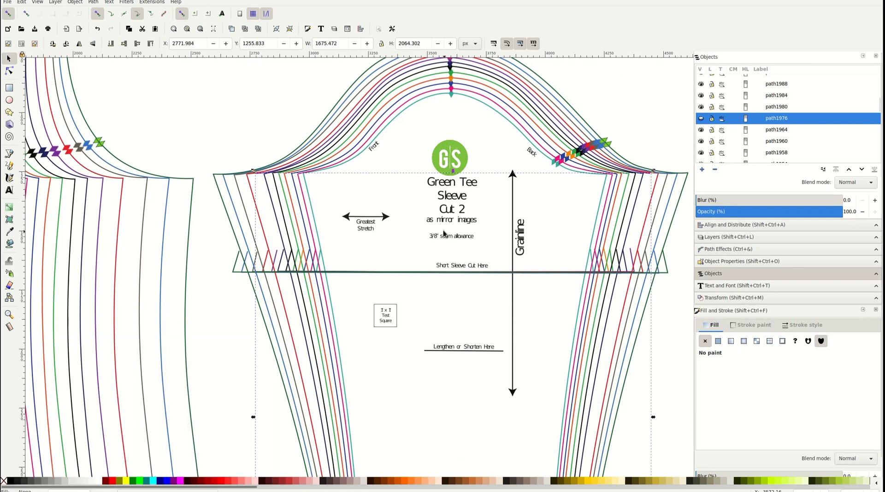
Step: Duplicate the hidden purple sleeve line, unhide the copy, and give it a dotted stroke
left_click(22, 2)
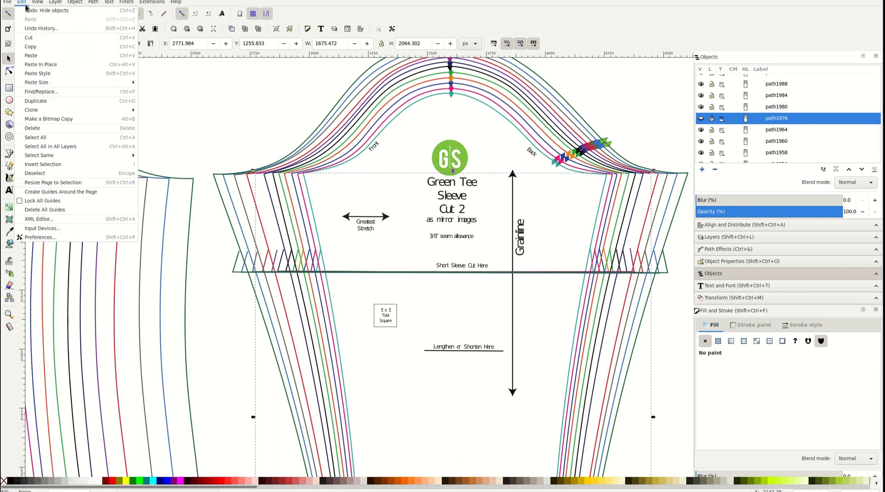
left_click(49, 105)
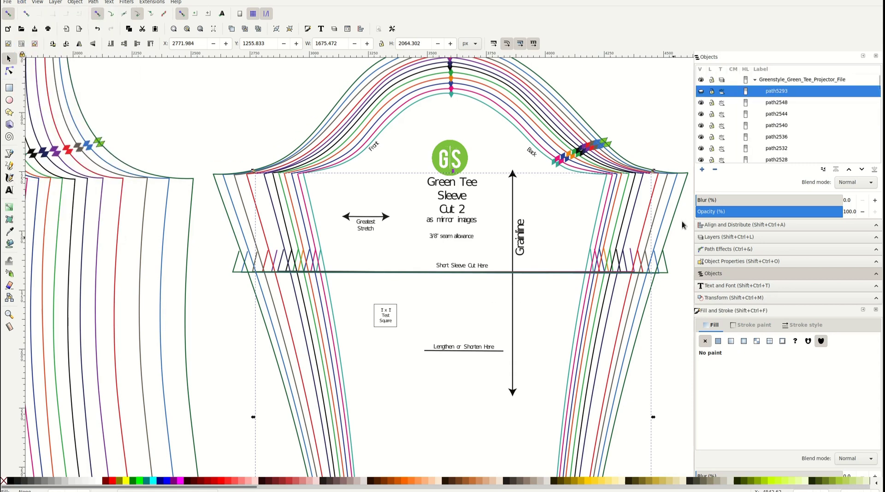
left_click(701, 92)
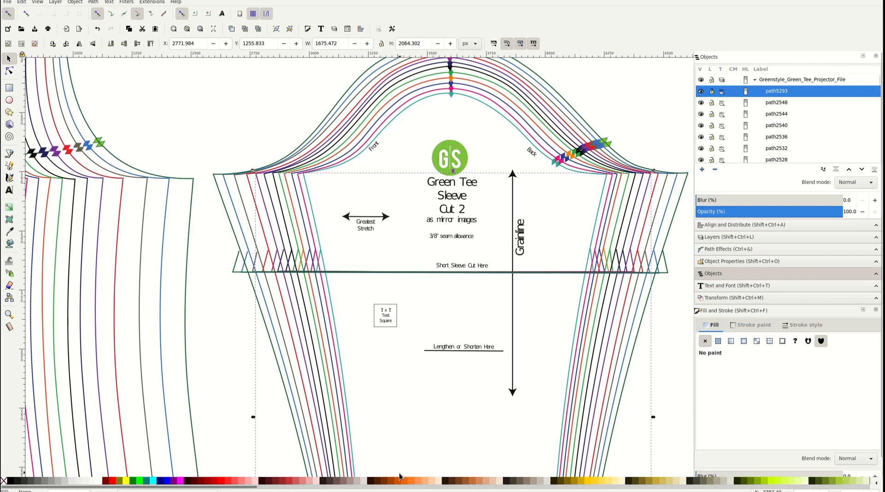
left_click(817, 326)
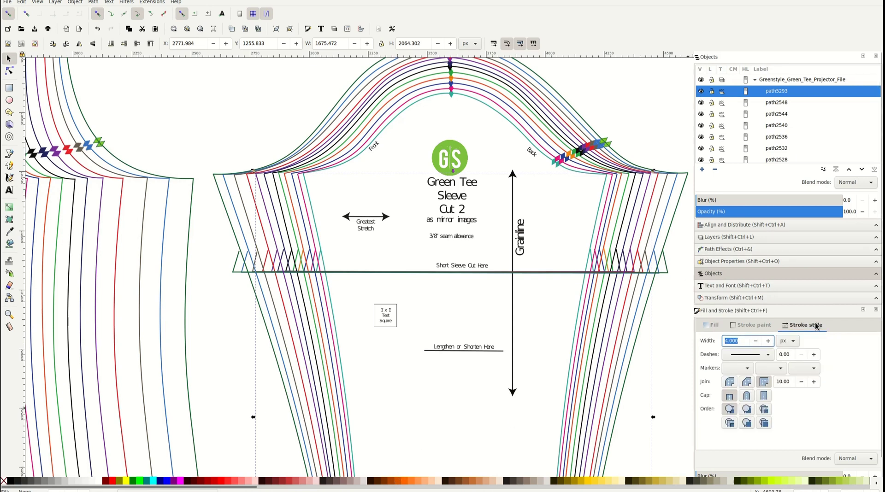
left_click(771, 360)
left_click(764, 365)
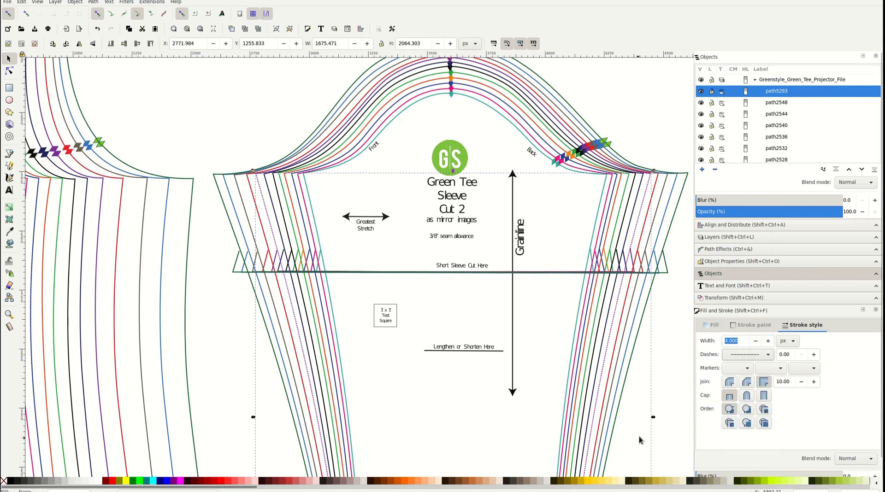
Step: Place a horizontal guide along the sleeve's Lengthen or Shorten Here line
scroll(647, 435, "down", 1)
scroll(647, 435, "down", 3)
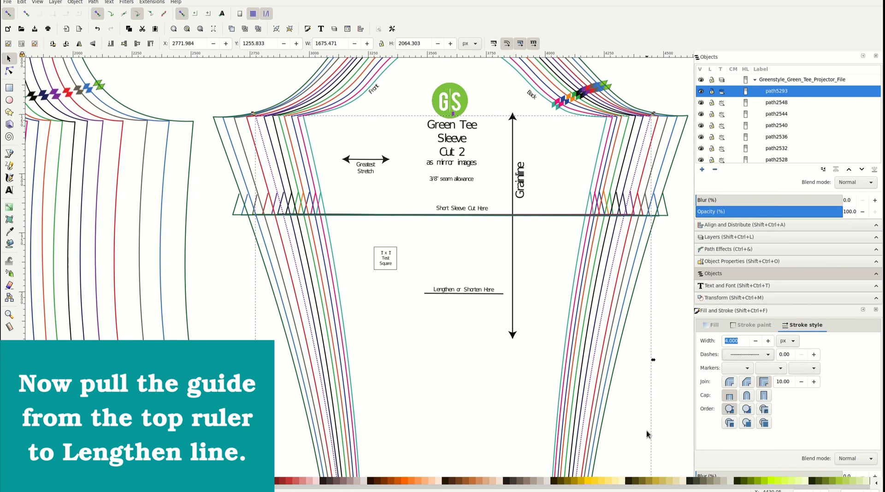
left_click_drag(470, 57, 483, 293)
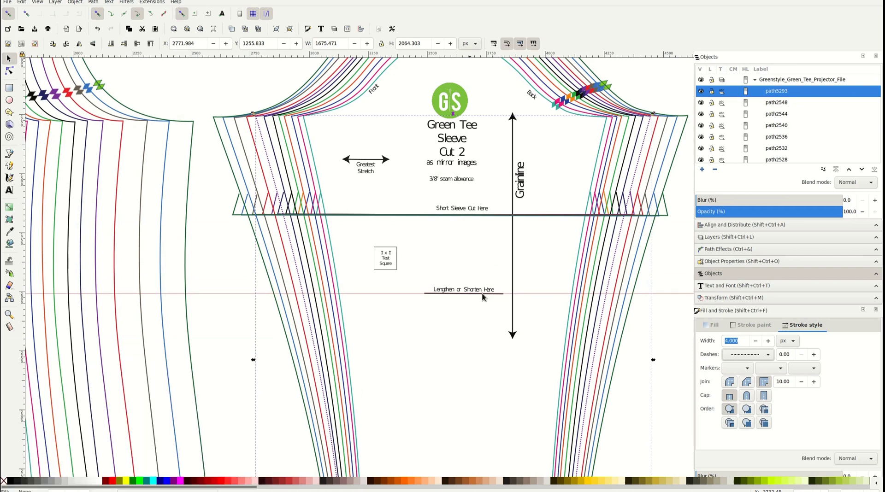
left_click_drag(483, 293, 483, 292)
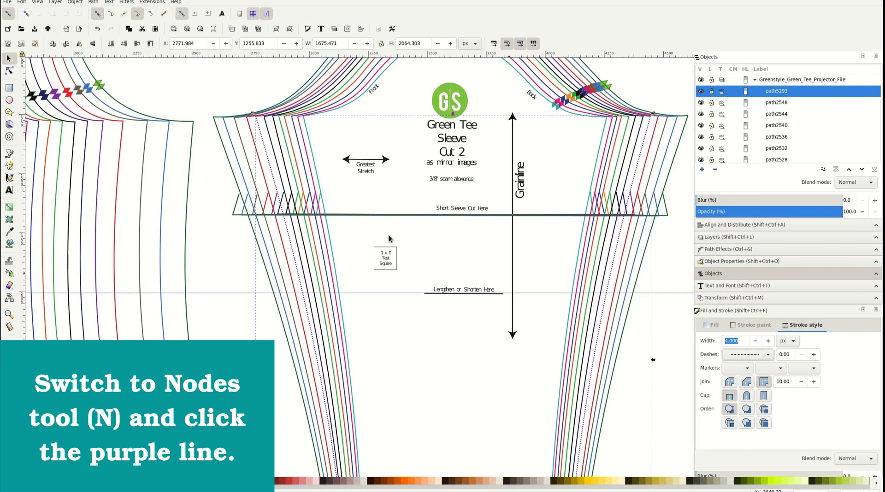
Step: Add a node where the dotted purple line crosses the Lengthen line on the right edge
left_click(9, 71)
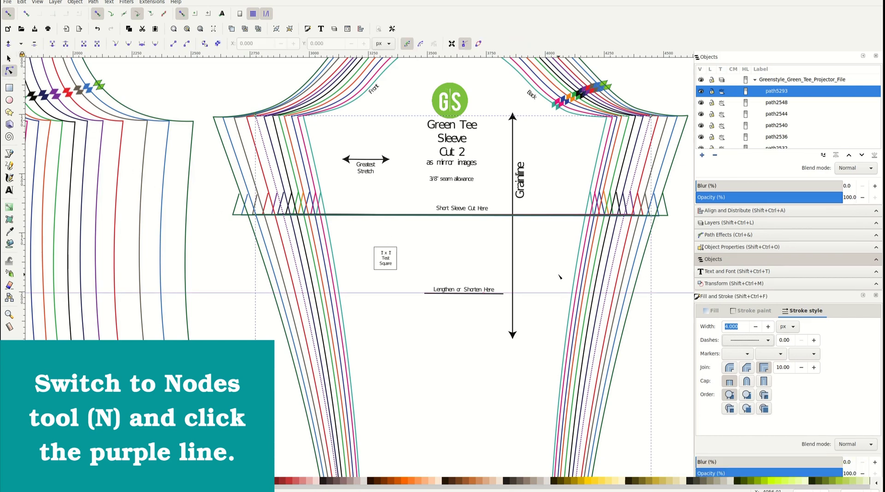
left_click(612, 285)
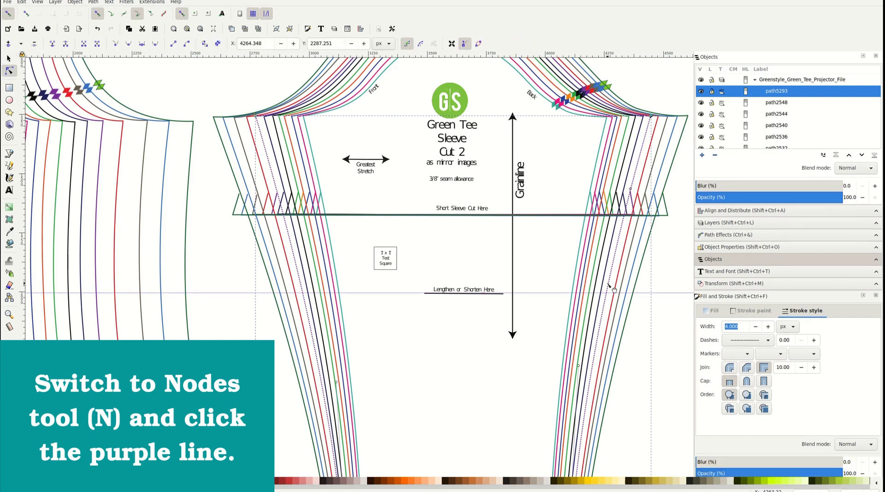
scroll(611, 294, "up", 1)
scroll(610, 294, "up", 1)
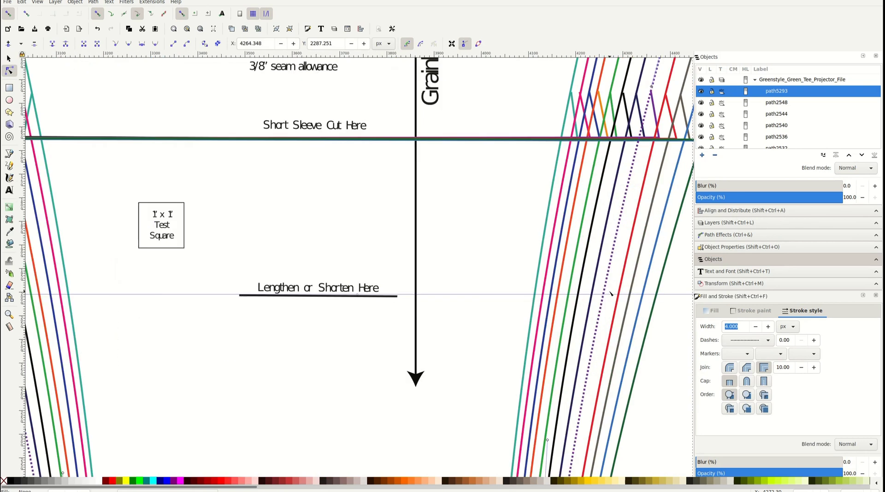
scroll(611, 294, "up", 1)
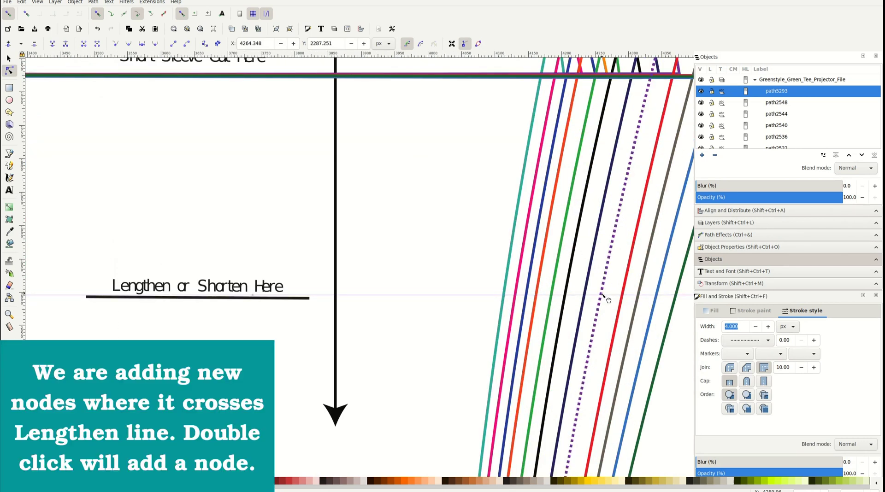
double_click(601, 294)
Step: Select both crossing nodes on the dotted line and break the path there
scroll(339, 295, "left", 3)
scroll(340, 298, "left", 8)
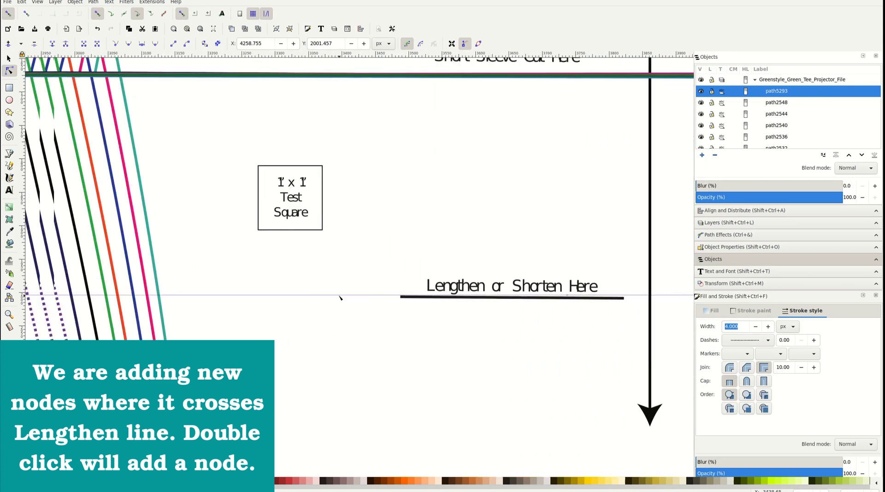
scroll(340, 300, "left", 2)
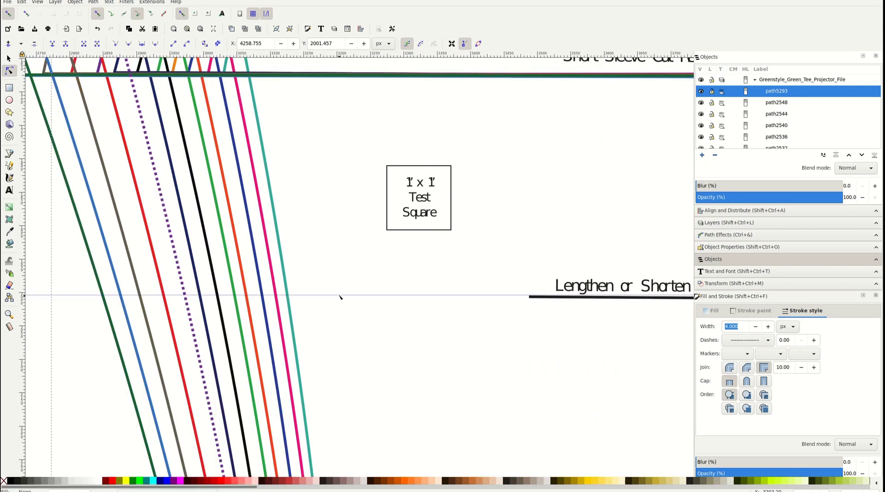
left_click(186, 296)
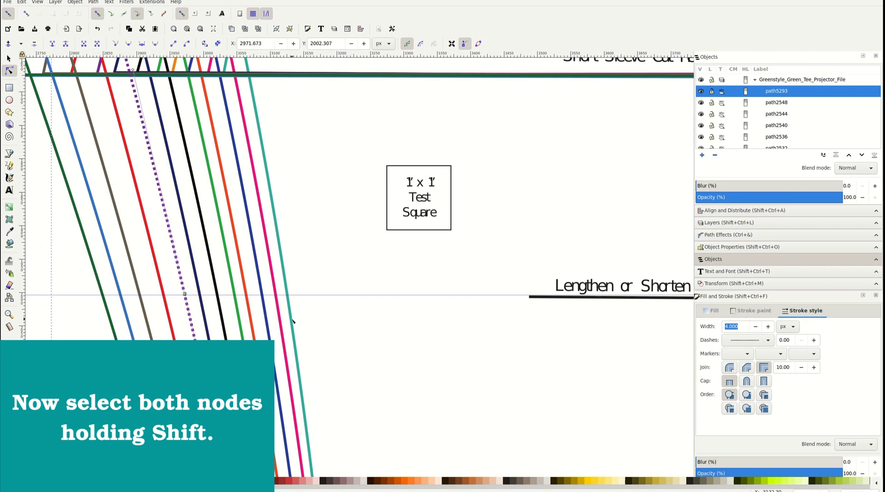
scroll(292, 321, "down", 1)
scroll(293, 321, "down", 1)
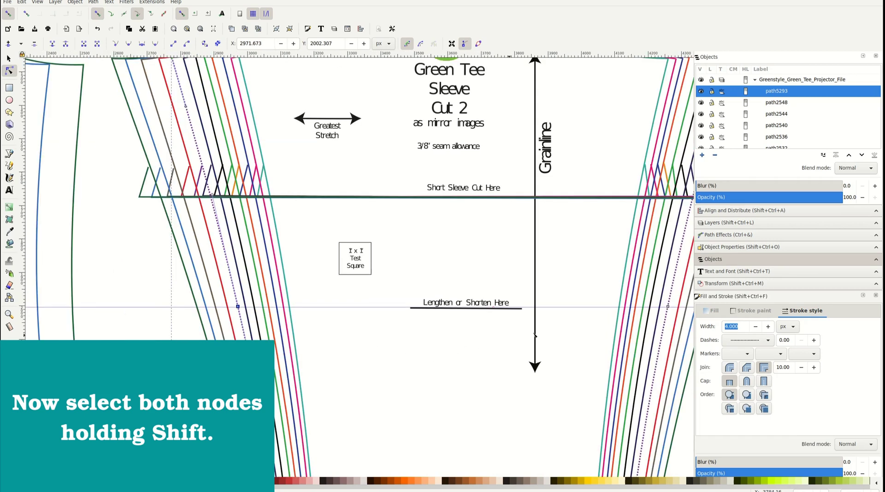
left_click(668, 307)
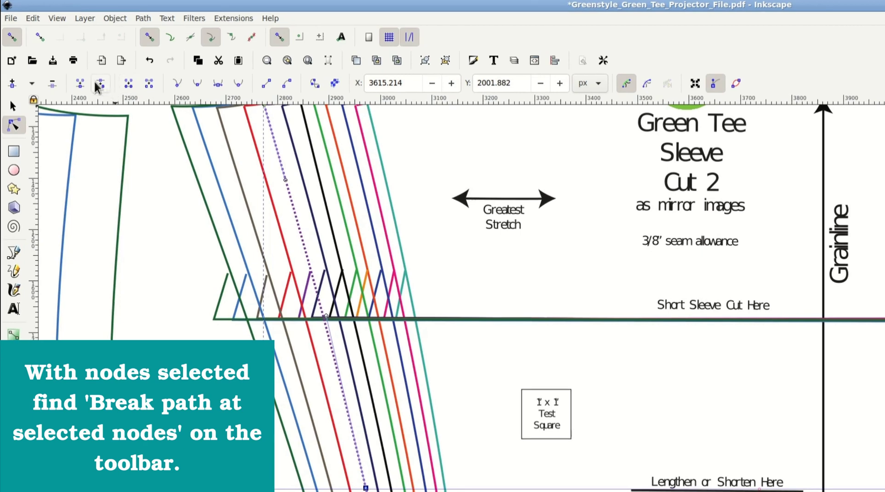
left_click(97, 82)
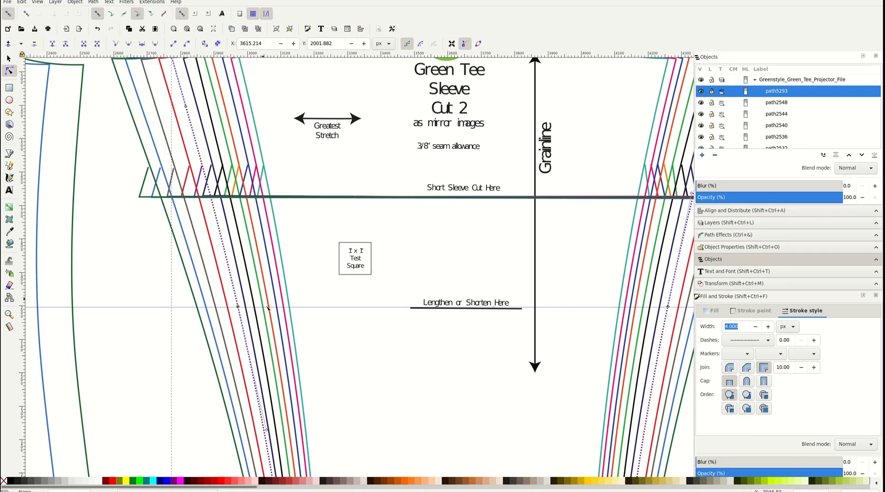
scroll(240, 316, "up", 2, "ctrl")
scroll(238, 314, "up", 2, "ctrl")
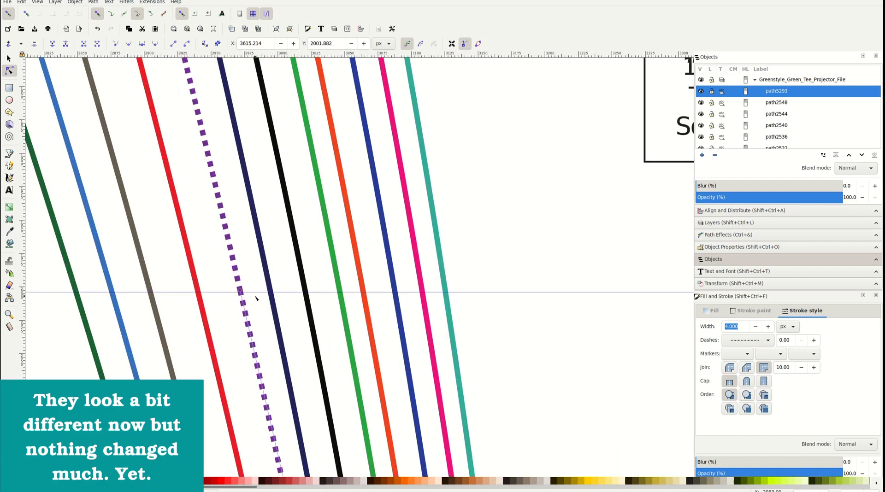
scroll(255, 297, "down", 3, "ctrl")
scroll(358, 291, "down", 2, "ctrl")
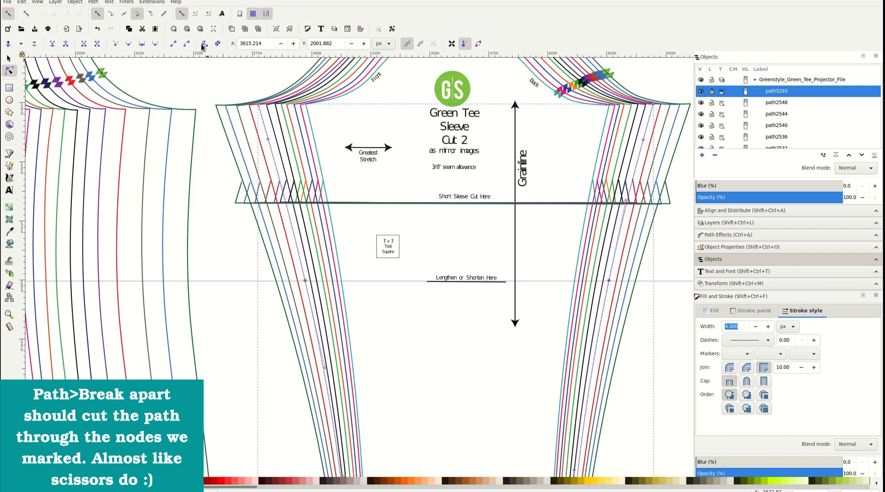
Step: Break the dotted line apart into three paths: path5293, path5299 and path5301
left_click(94, 1)
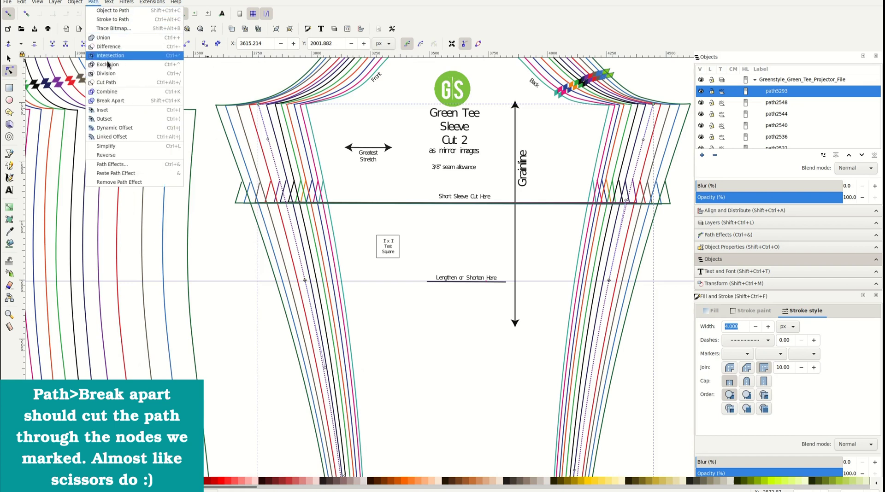
left_click(119, 102)
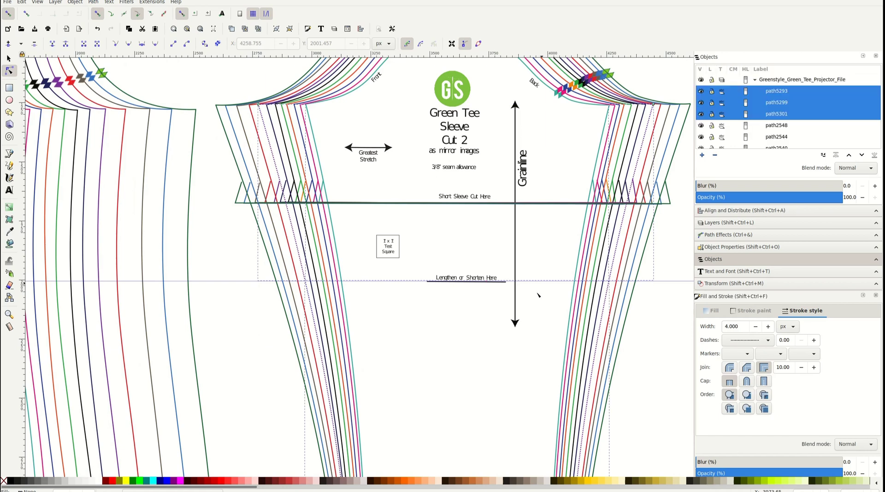
scroll(324, 293, "up", 1, "ctrl")
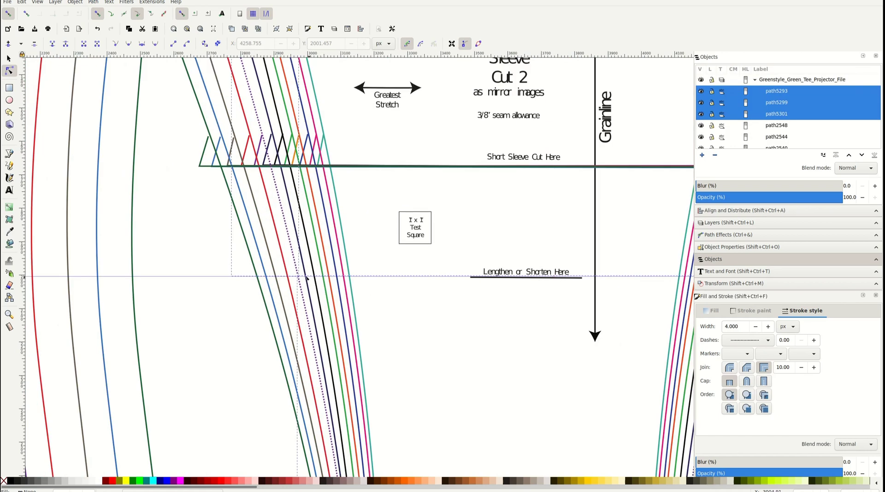
scroll(485, 361, "up", 1)
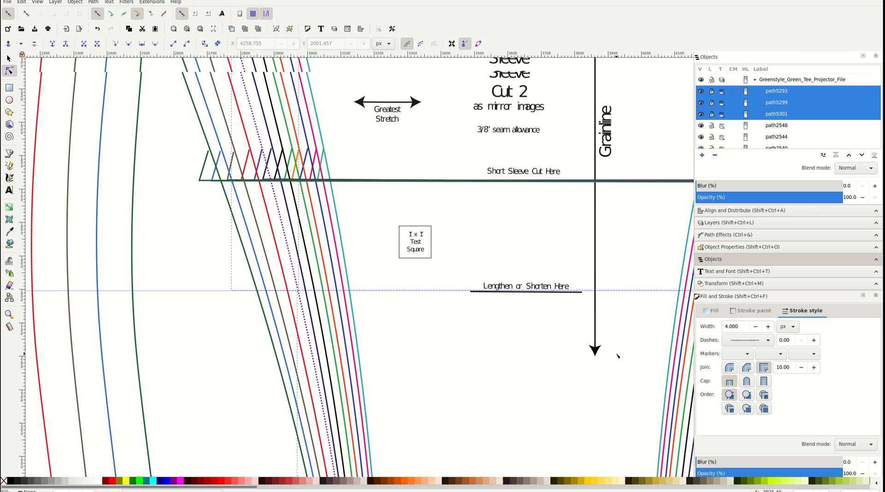
scroll(617, 359, "up", 3)
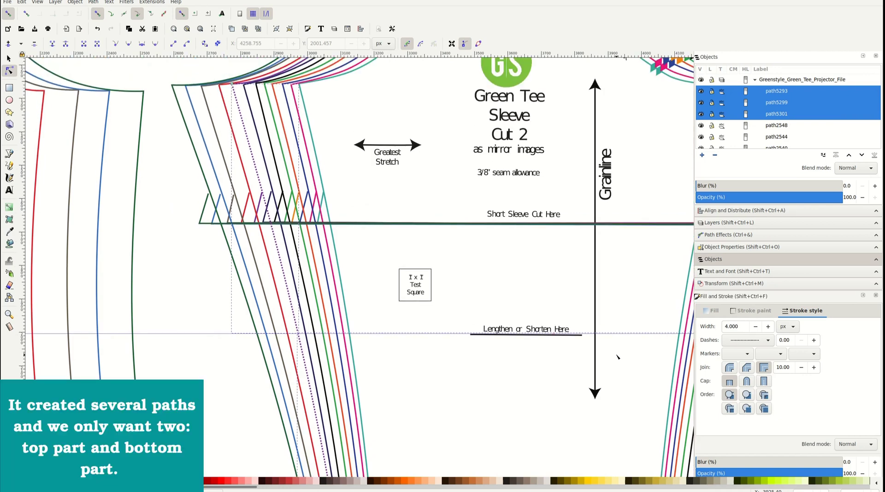
scroll(610, 359, "up", 2)
scroll(497, 377, "down", 1)
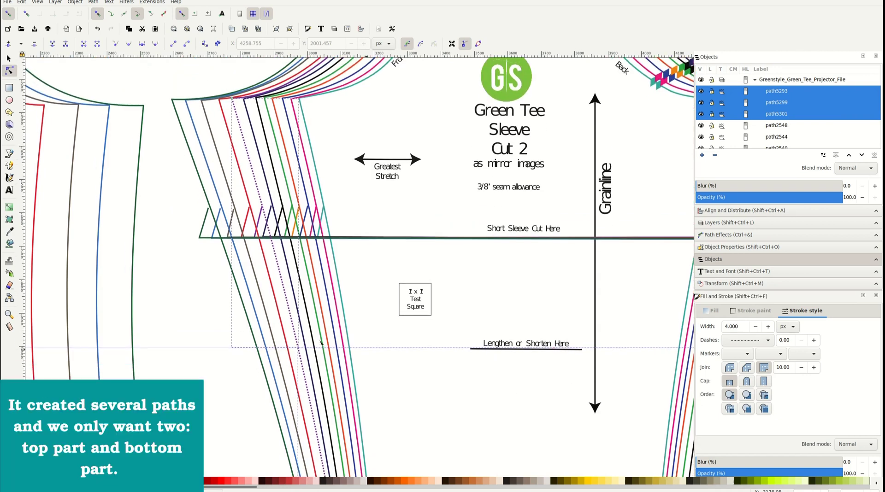
left_click(166, 316)
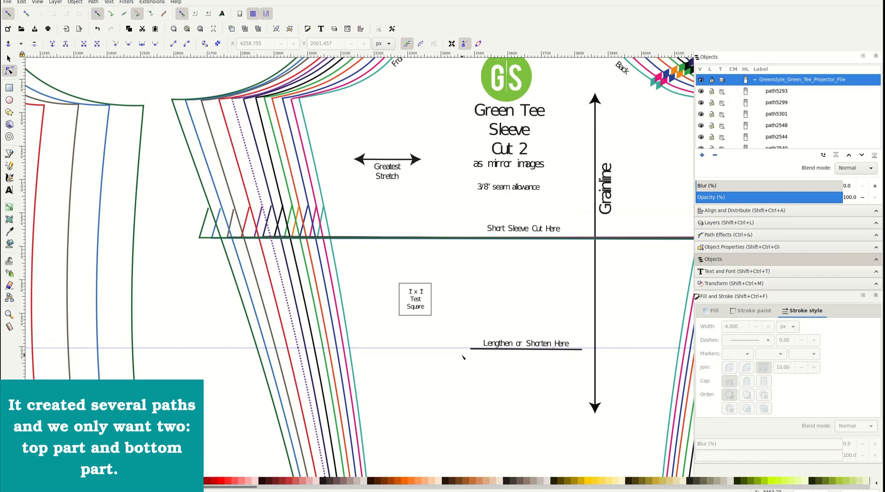
scroll(463, 358, "right", 2)
scroll(463, 357, "right", 3)
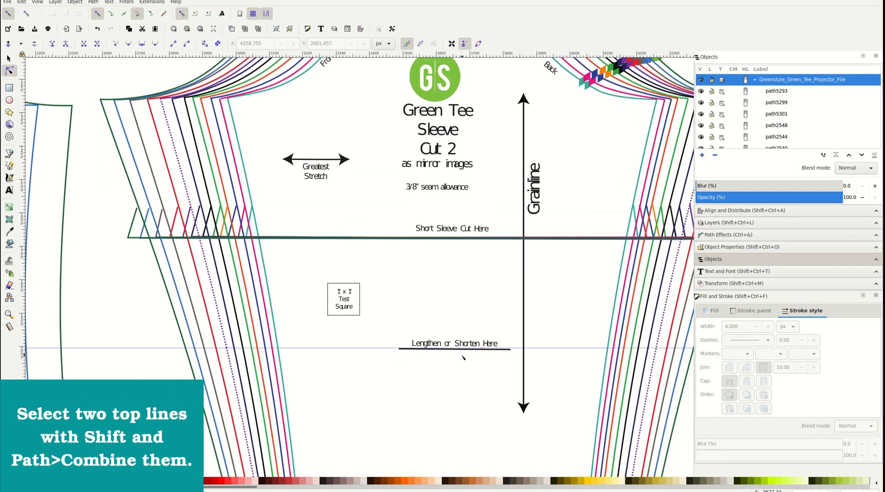
Step: Combine the two upper dotted pieces into path5293, leaving path5299 separate
left_click(215, 298)
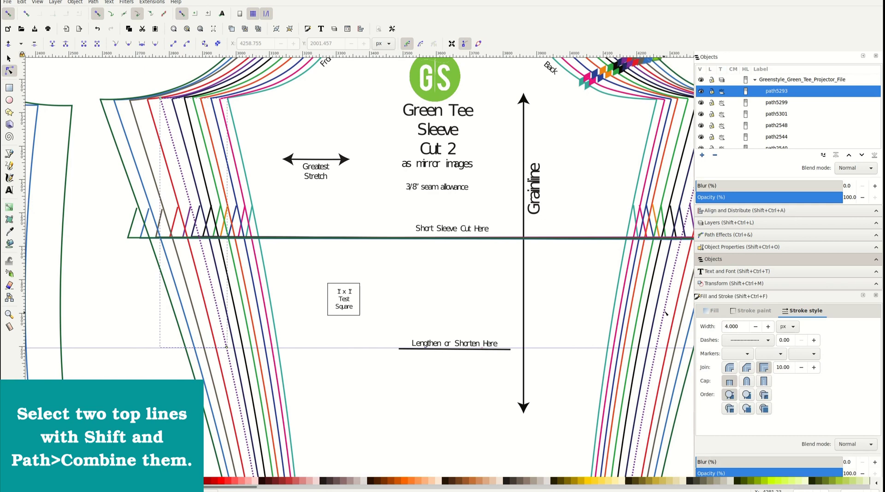
left_click(669, 298, "shift")
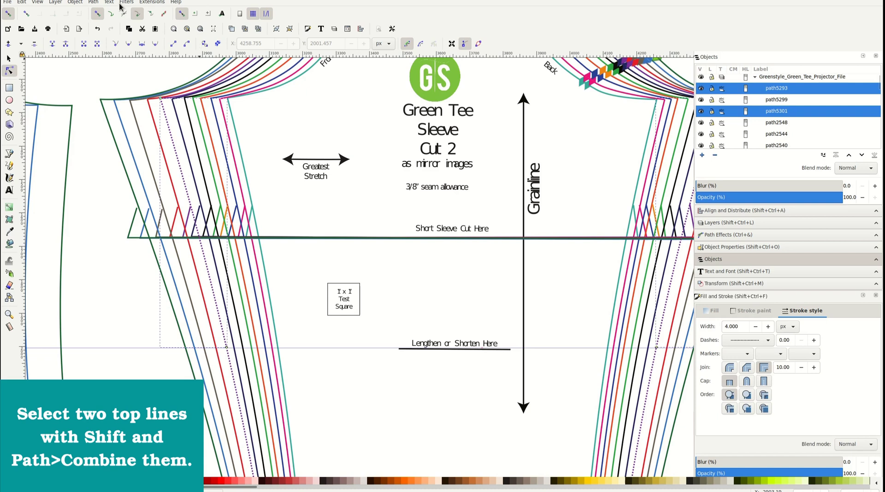
left_click(95, 3)
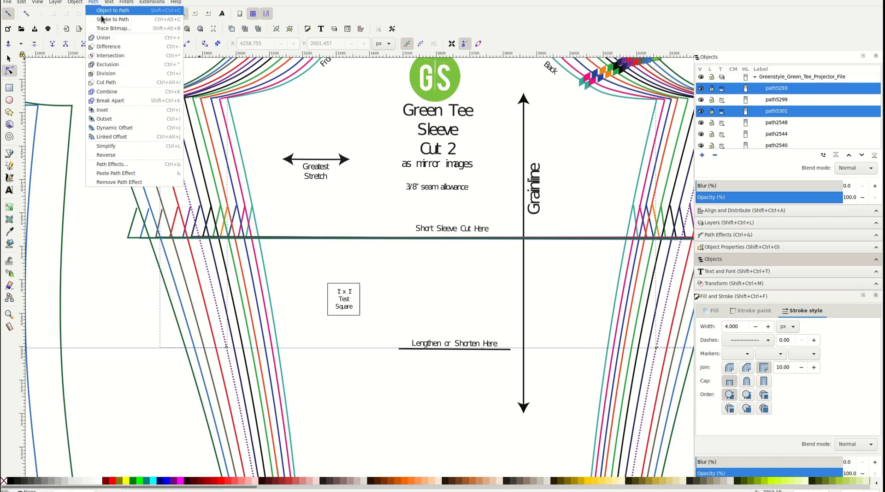
left_click(112, 93)
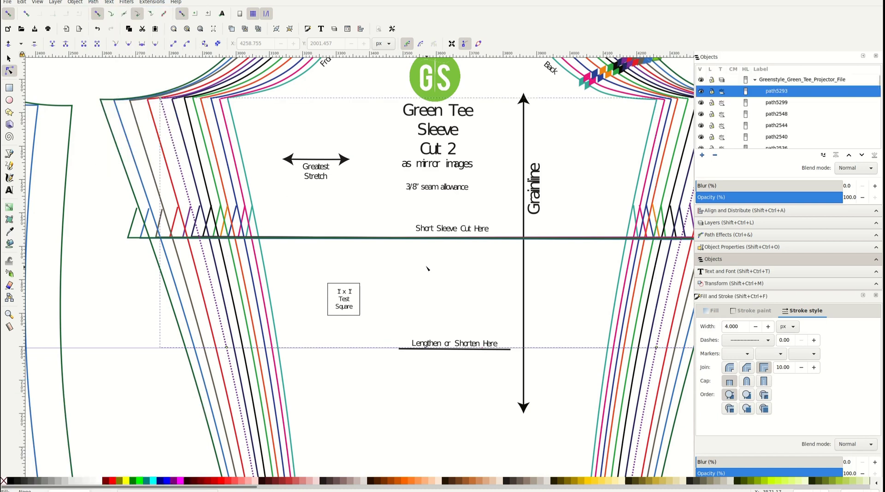
scroll(426, 267, "down", 4)
scroll(220, 263, "down", 1)
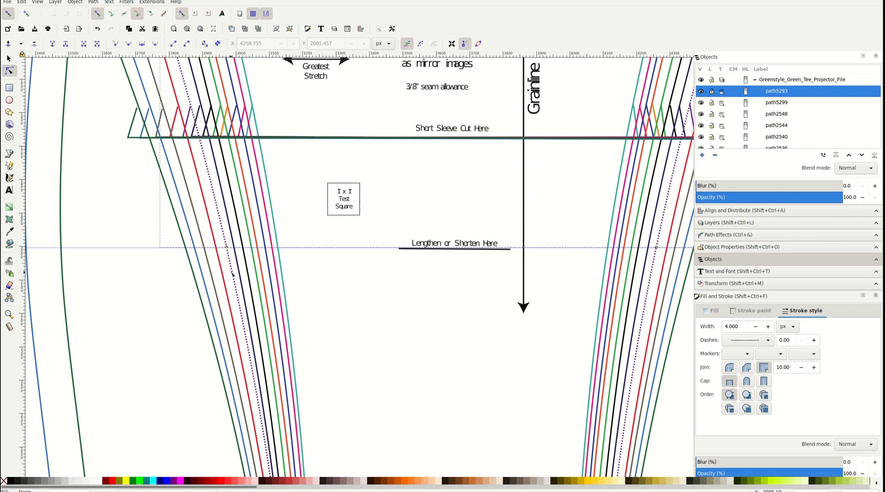
left_click(232, 274)
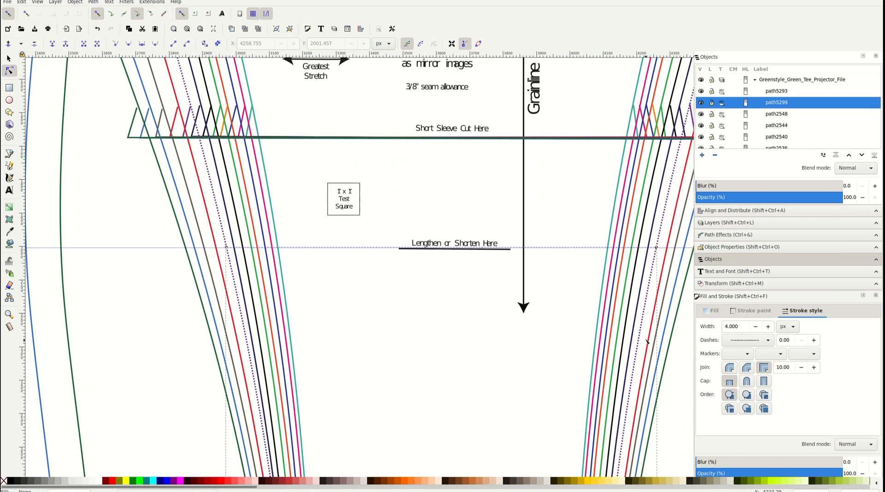
scroll(647, 342, "down", 7)
scroll(647, 341, "up", 6)
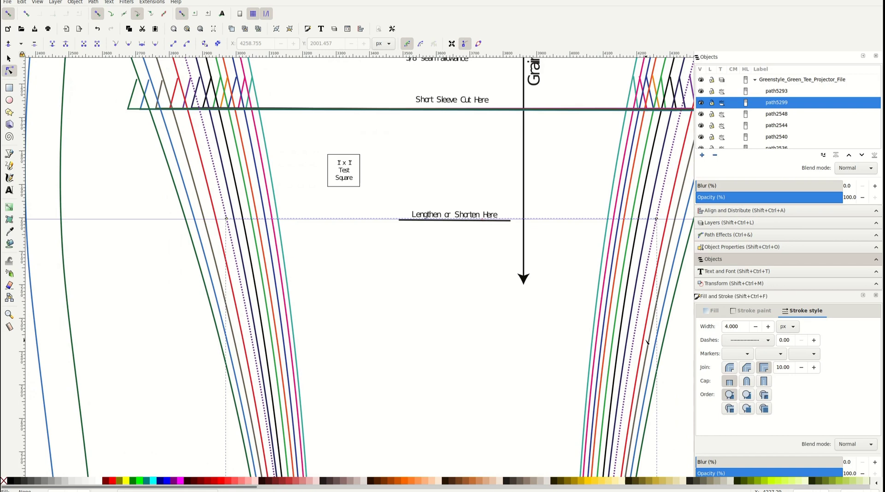
scroll(647, 342, "up", 2)
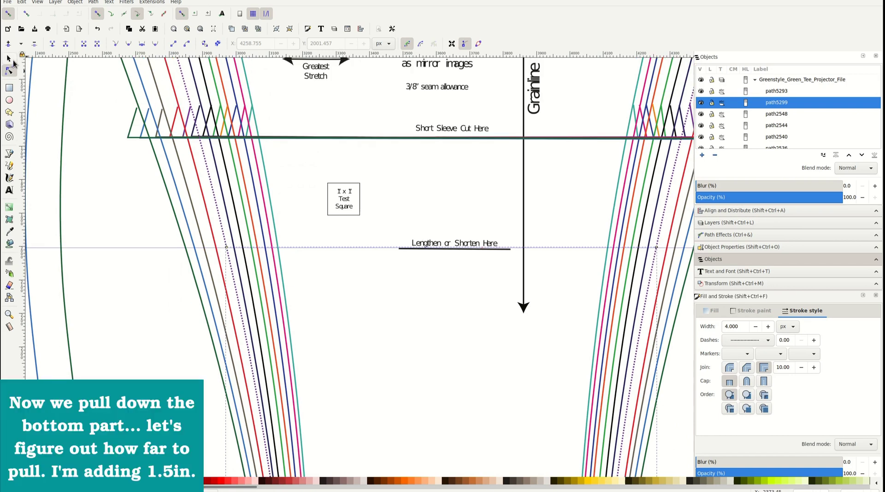
left_click(10, 60)
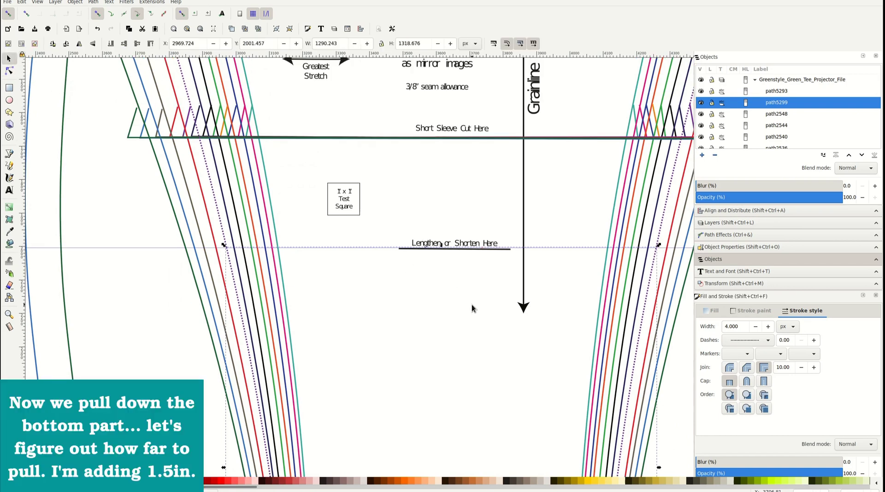
key("Down")
key("Down")
key("Down")
key("Down")
key("Down")
key("Down")
key("Down")
key("Down")
key("Down")
key("ctrl+z")
left_click(344, 194)
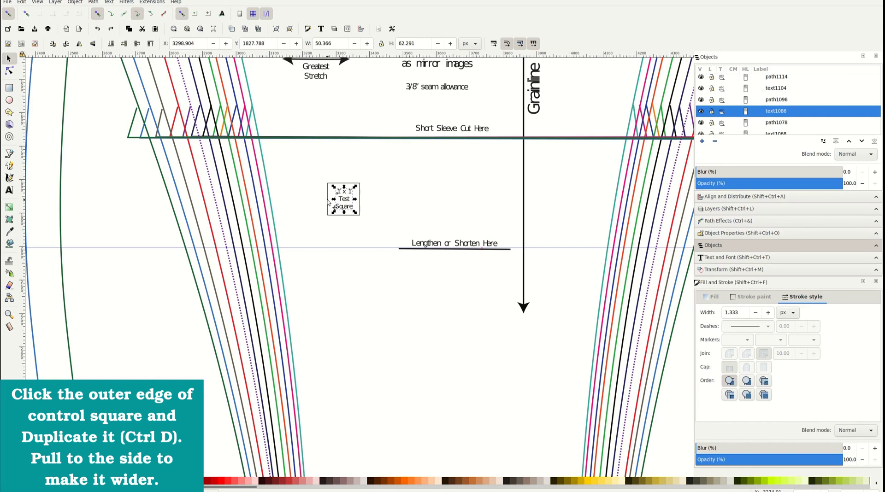
Step: Duplicate the 1x1 test square outline and stretch the copy about 1602 px wide
left_click(328, 202)
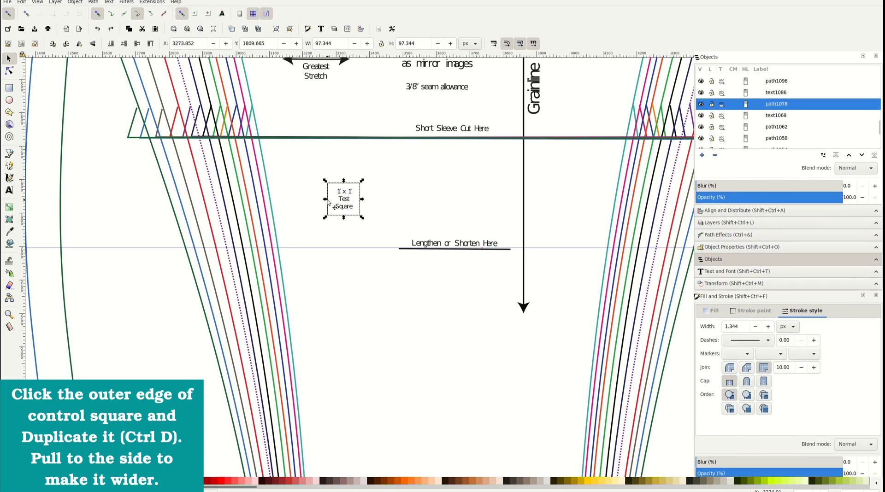
left_click(22, 3)
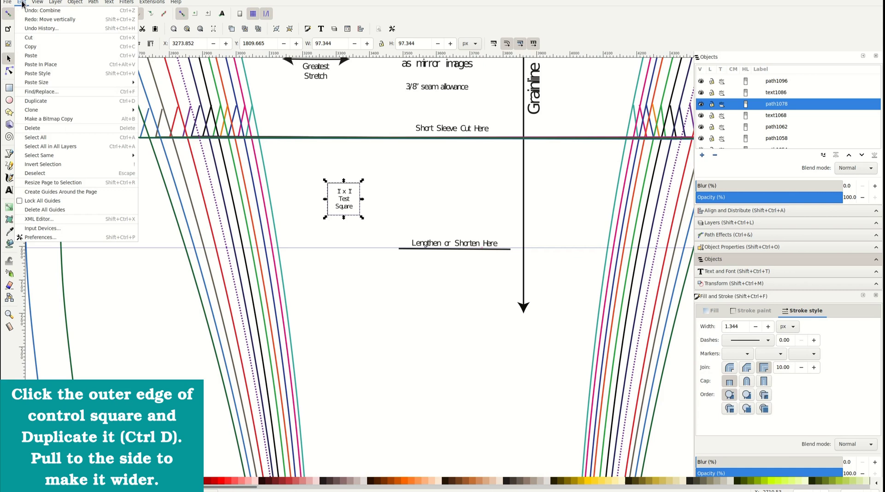
left_click(61, 103)
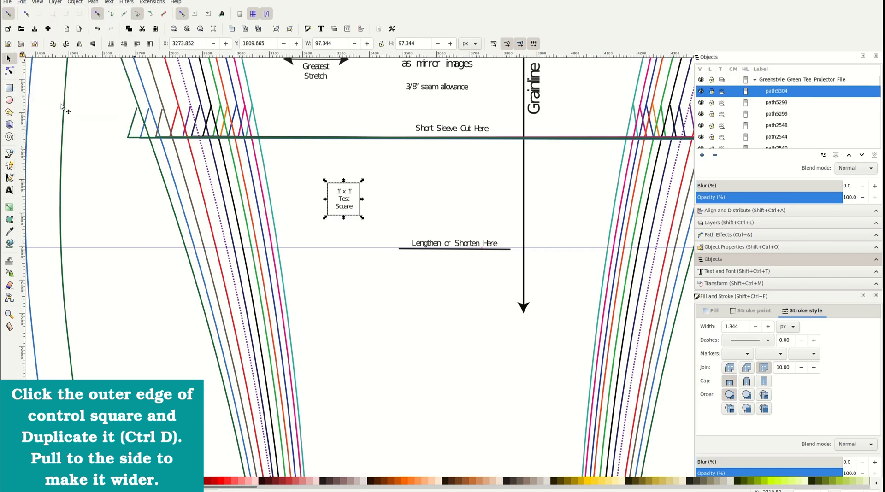
mouse_move(363, 200)
left_mouse_down()
mouse_move(711, 210)
mouse_move(691, 212)
left_mouse_up()
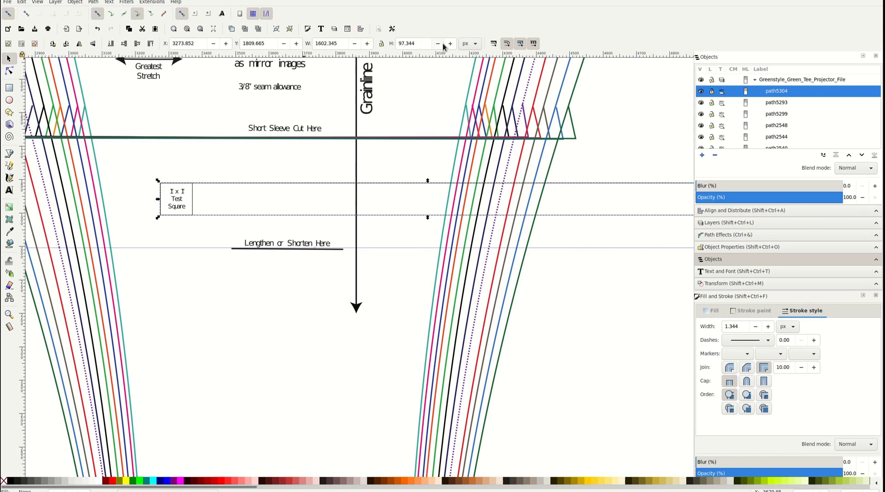
Step: Switch the toolbar units to inches and set the strip's height to 1.5 in
left_click(480, 43)
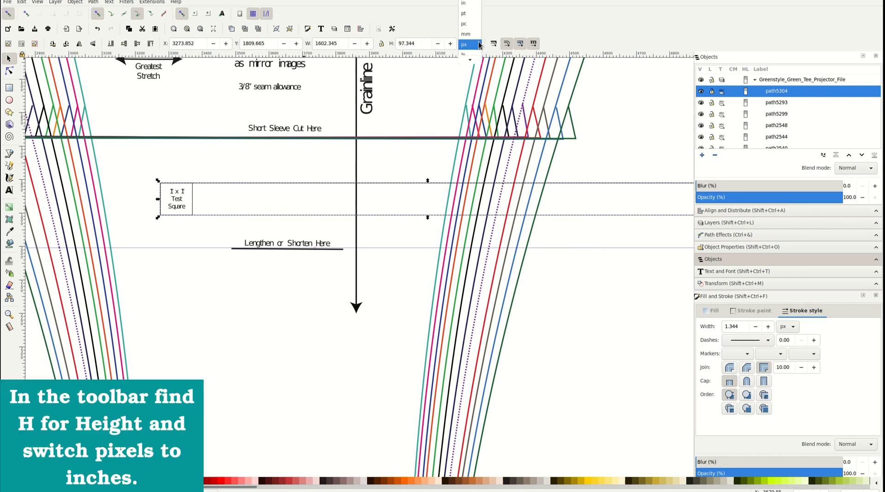
left_click(477, 4)
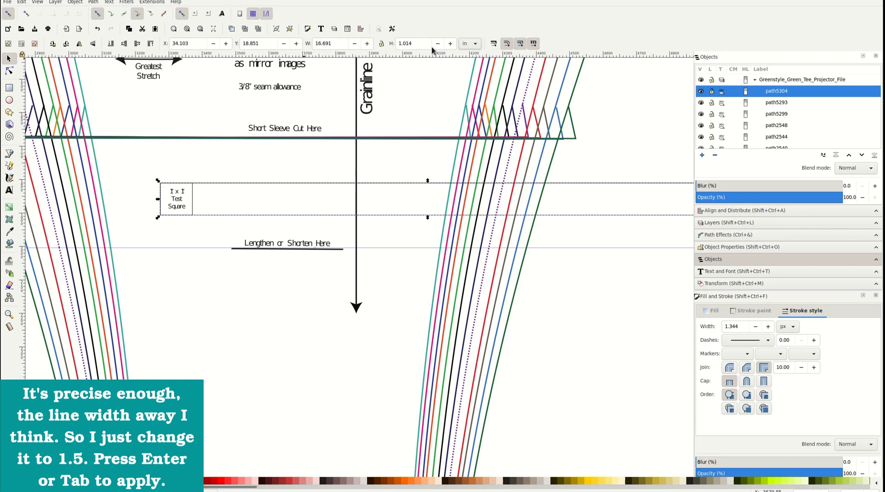
left_click_drag(417, 43, 396, 44)
type("2")
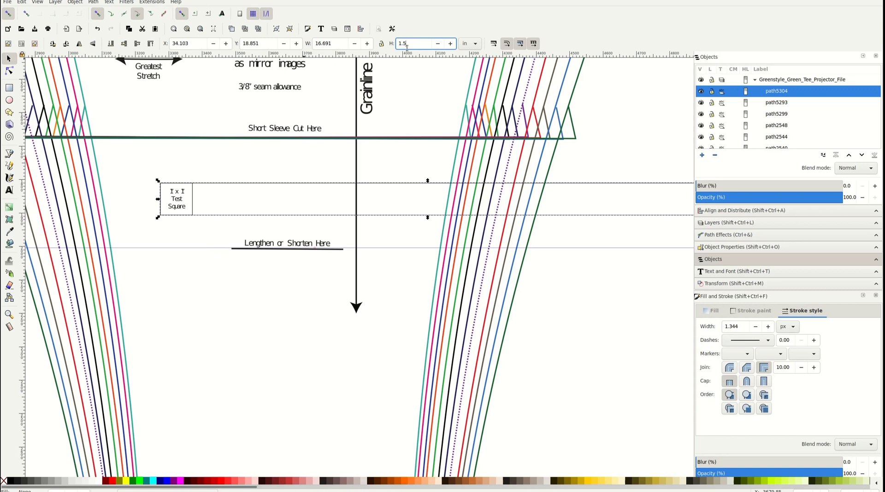
key("Return")
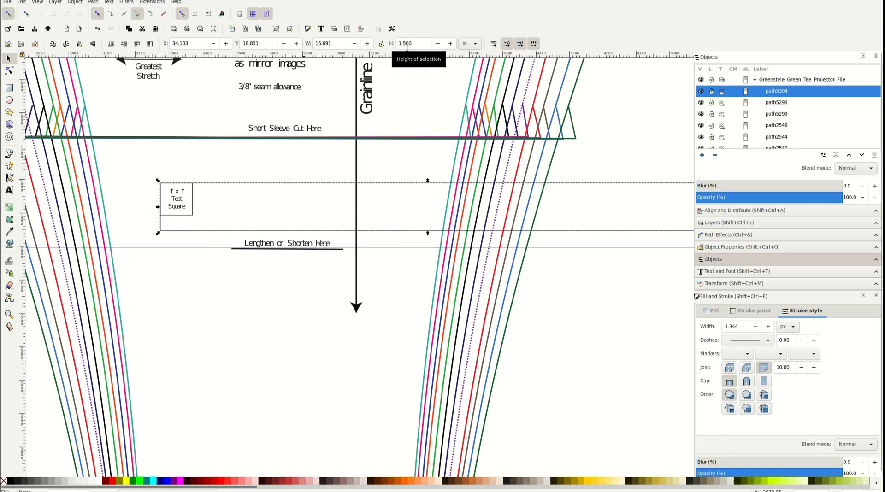
scroll(267, 339, "left", 2)
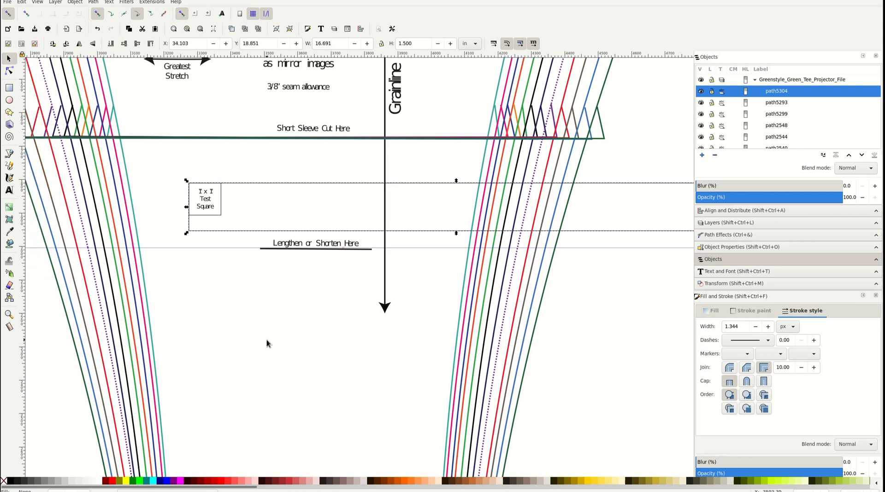
scroll(267, 340, "left", 5)
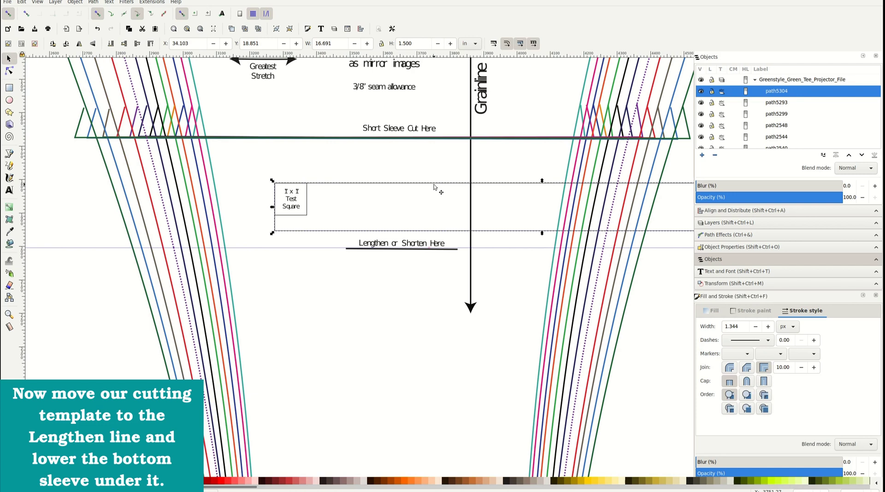
Step: Move the strip onto the Lengthen line and nudge the lower dotted piece down beneath it
mouse_move(432, 182)
left_mouse_down()
mouse_move(266, 199)
mouse_move(295, 257)
mouse_move(296, 249)
left_mouse_up()
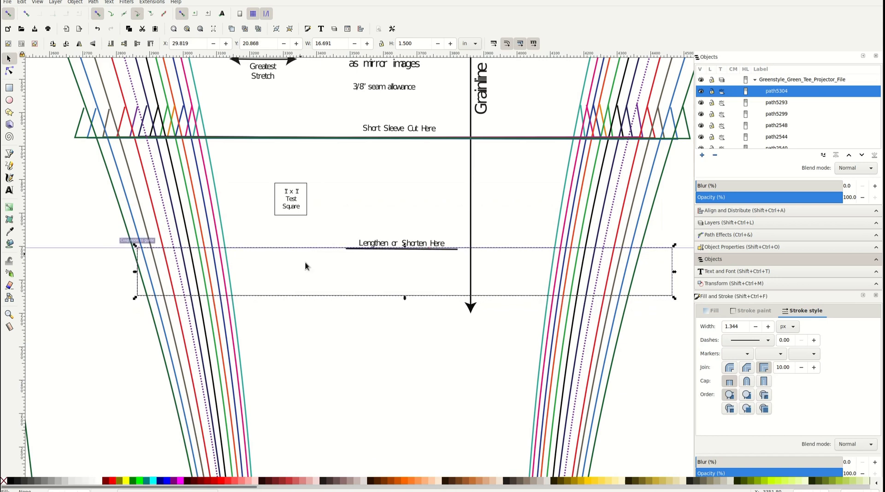
left_click(588, 325)
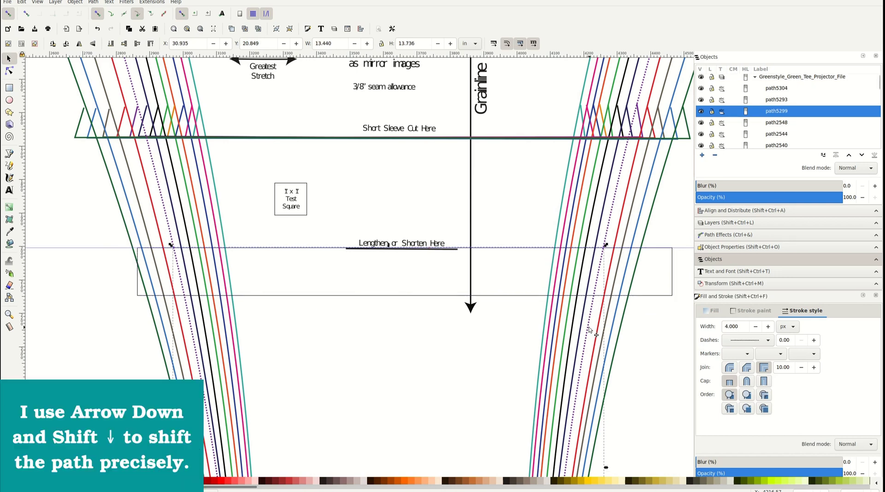
key("Down")
key("Down")
key("Down")
key("Down")
key("Down")
key("Down")
key("Down")
key("Down")
key("Down")
key("Down")
key("Down")
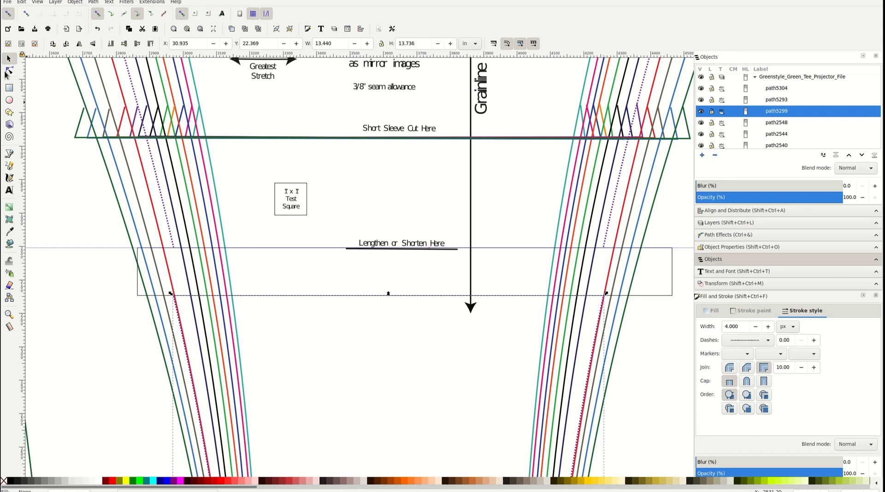
Step: With the Node tool, add a horizontal guide midway through the 1.5-inch gap
left_click(9, 70)
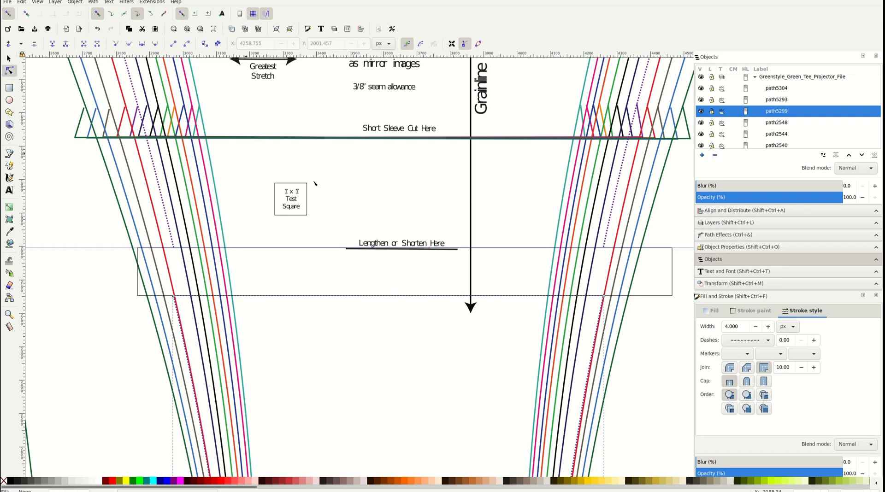
left_click(606, 239)
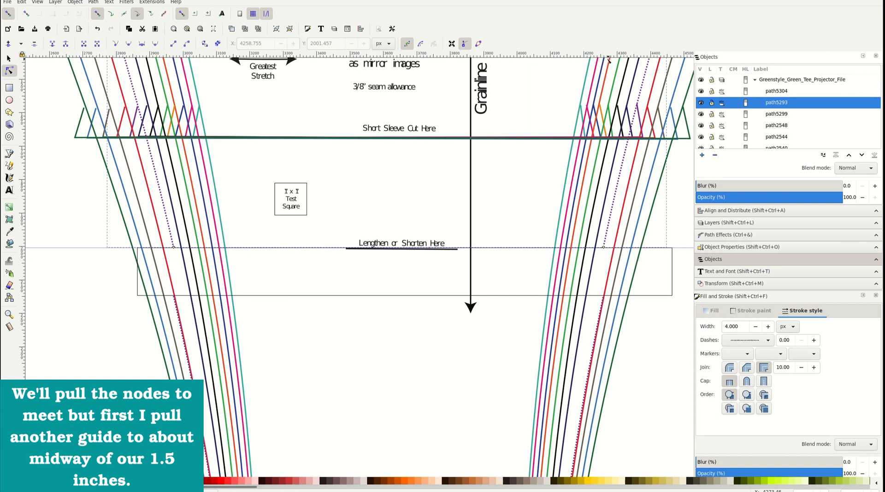
left_click_drag(607, 54, 629, 277)
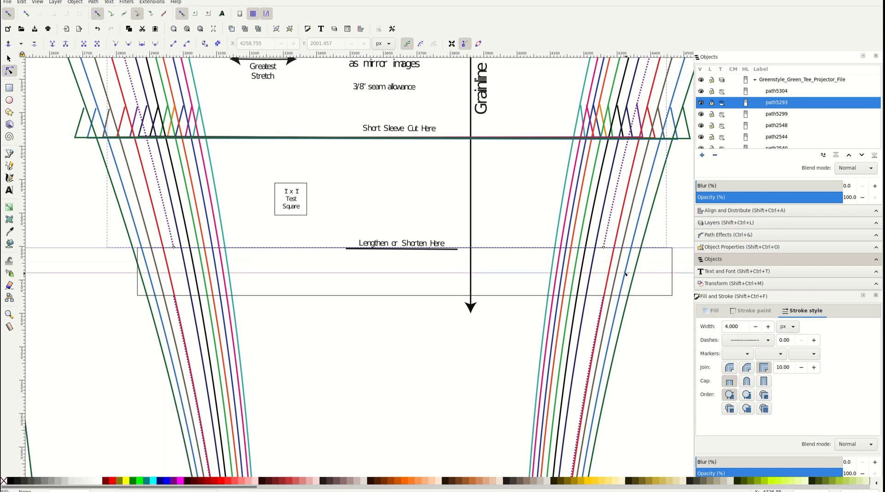
Step: Snap both end nodes of the upper and lower dotted lines onto the midway guide
left_click_drag(604, 248, 605, 273)
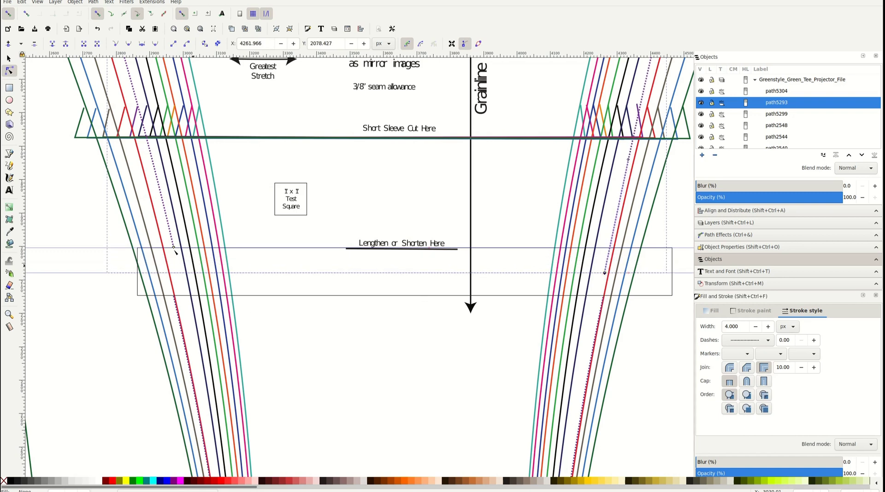
left_click_drag(175, 248, 175, 273)
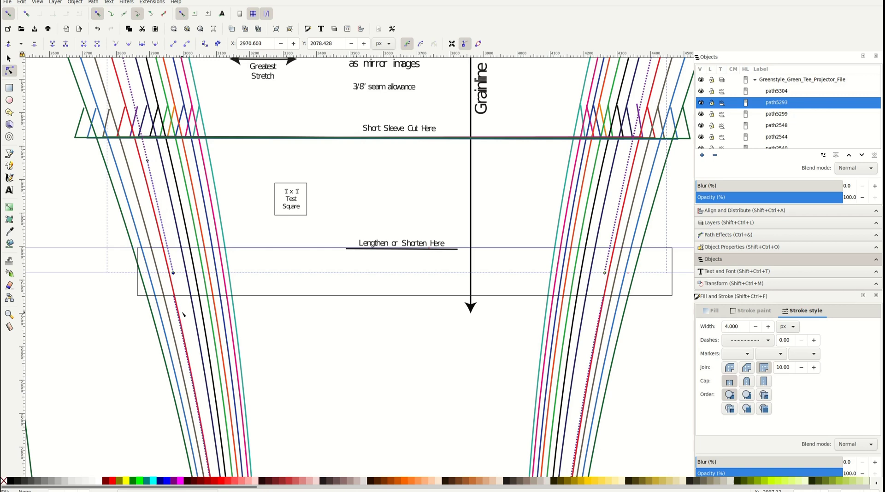
left_click(600, 316)
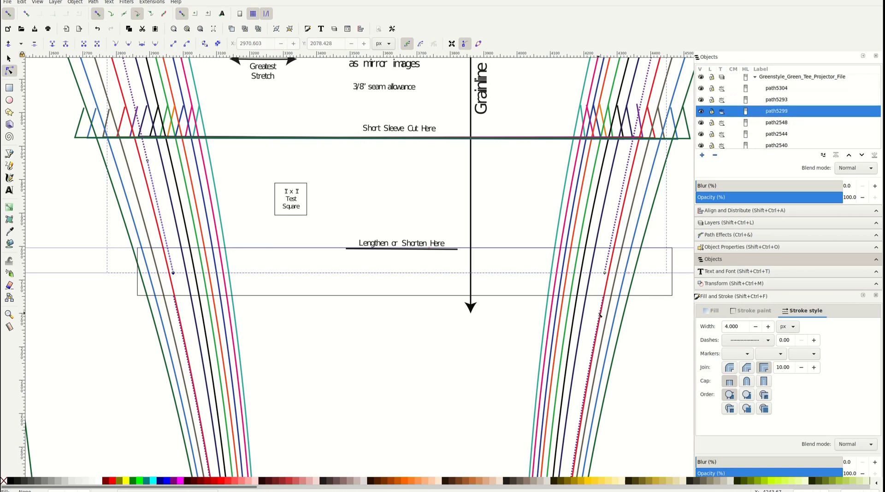
left_click_drag(603, 297, 605, 273)
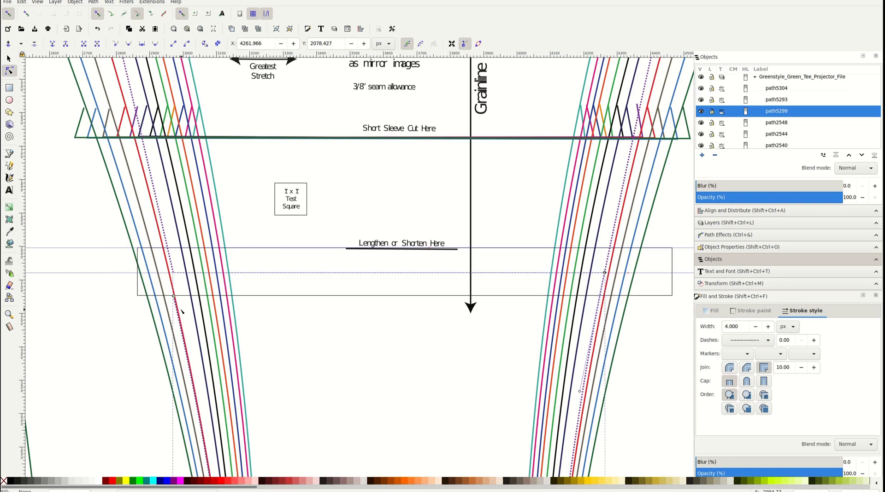
left_click_drag(174, 298, 174, 273)
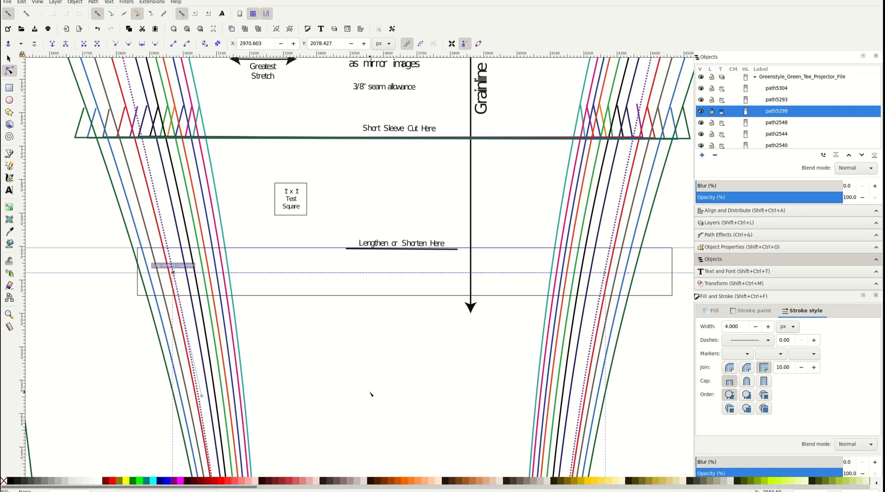
scroll(371, 394, "down", 1)
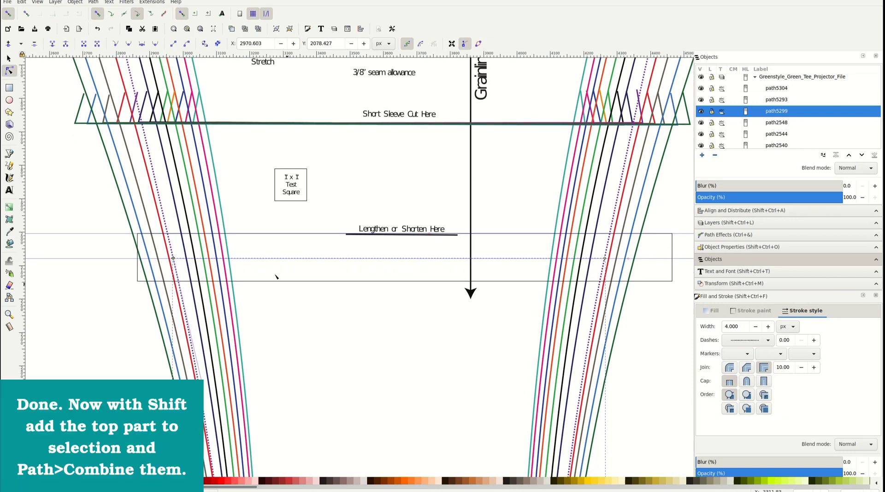
Step: Combine the upper and lower dotted purple sleeve lines into path5293, then check the sleeve
left_click(158, 189, "shift")
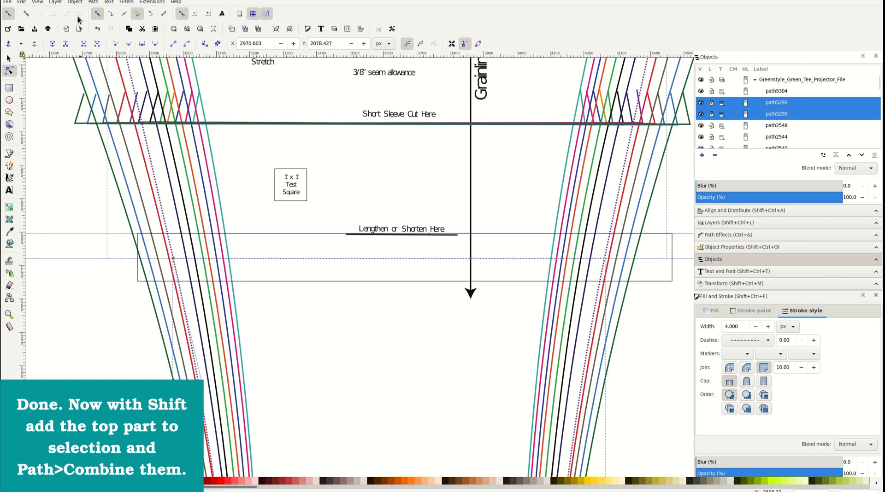
left_click(93, 2)
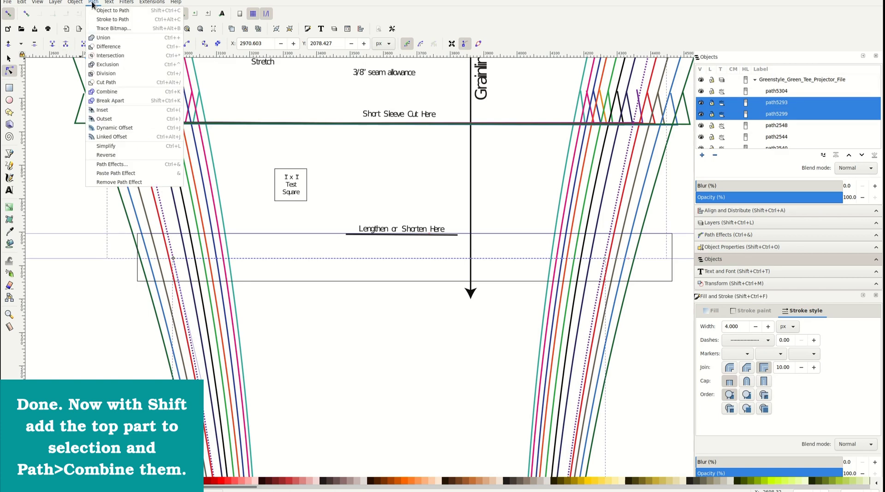
left_click(115, 94)
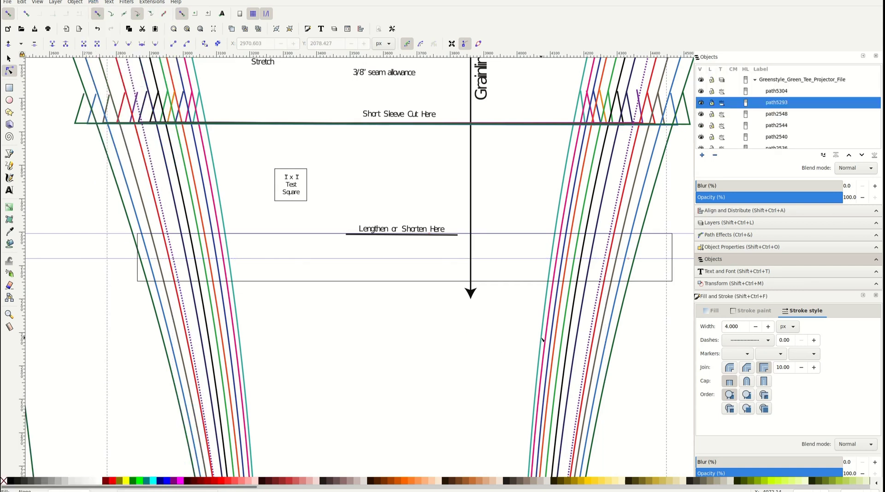
scroll(554, 331, "down", 4)
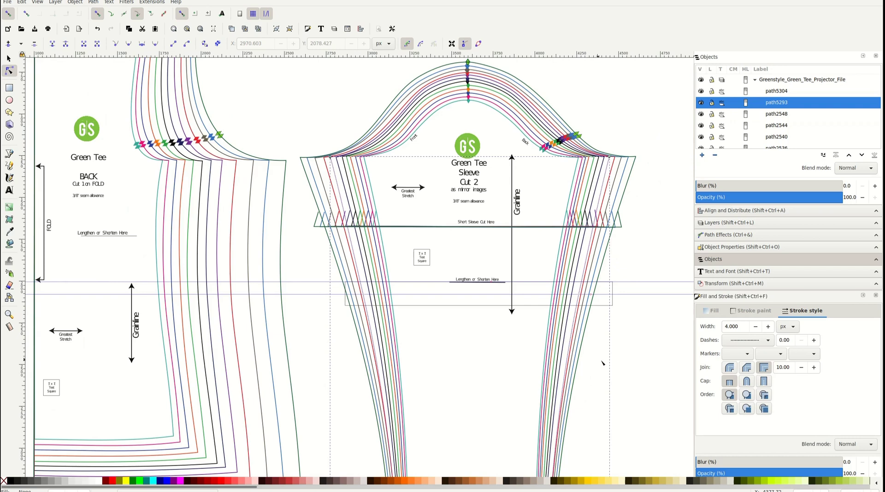
scroll(603, 363, "down", 2)
scroll(603, 366, "down", 3)
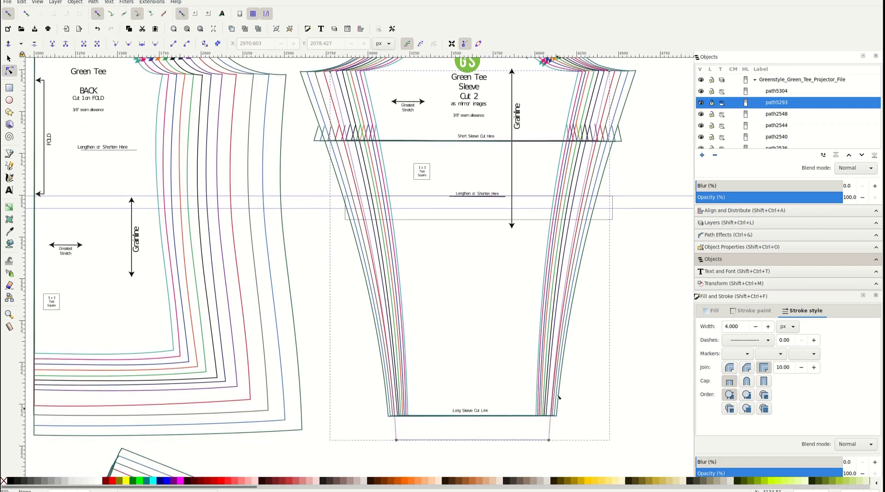
scroll(383, 97, "up", 3)
scroll(382, 138, "down", 3)
scroll(380, 153, "down", 4)
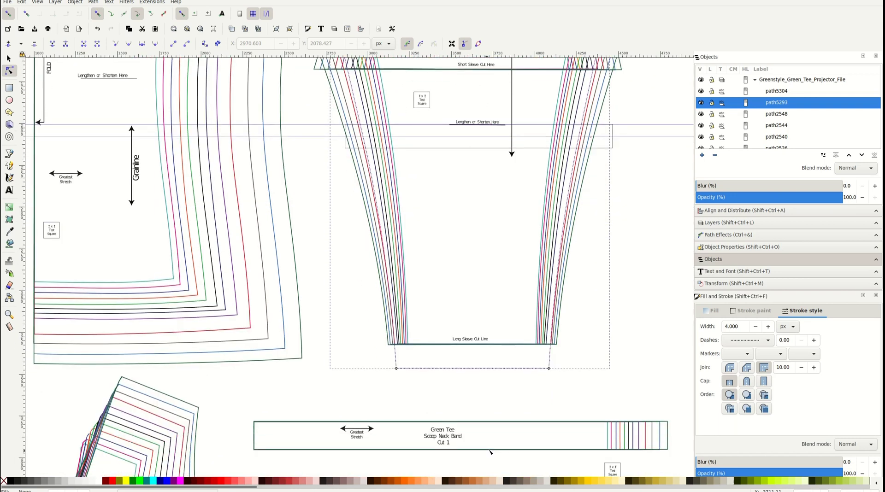
scroll(604, 318, "up", 2)
scroll(604, 318, "up", 2)
Step: Combine the purple sleeve cap into dotted path5293 so the whole sleeve is one path
scroll(605, 319, "up", 1)
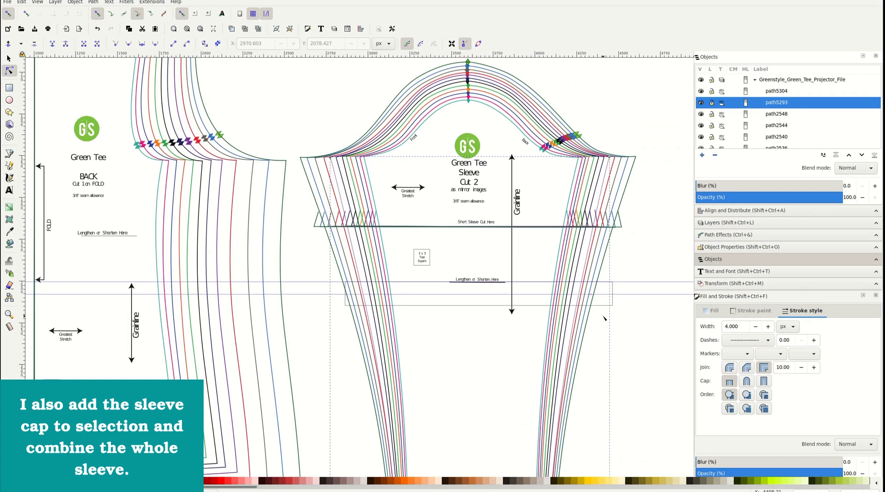
scroll(605, 318, "up", 1)
scroll(605, 318, "up", 1)
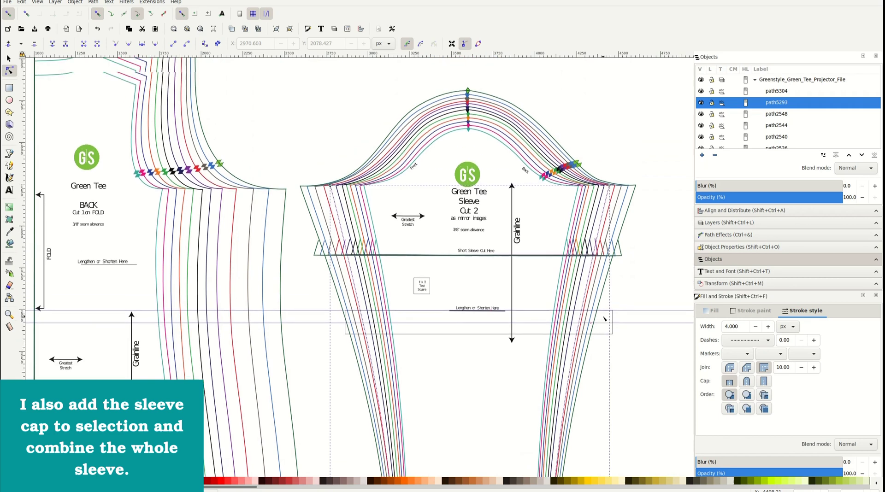
scroll(605, 318, "up", 1)
scroll(540, 211, "up", 1)
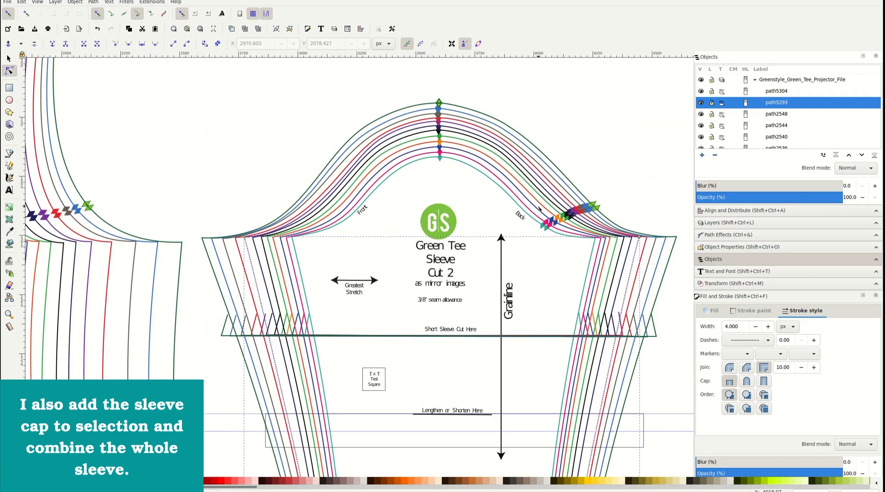
scroll(540, 211, "up", 1)
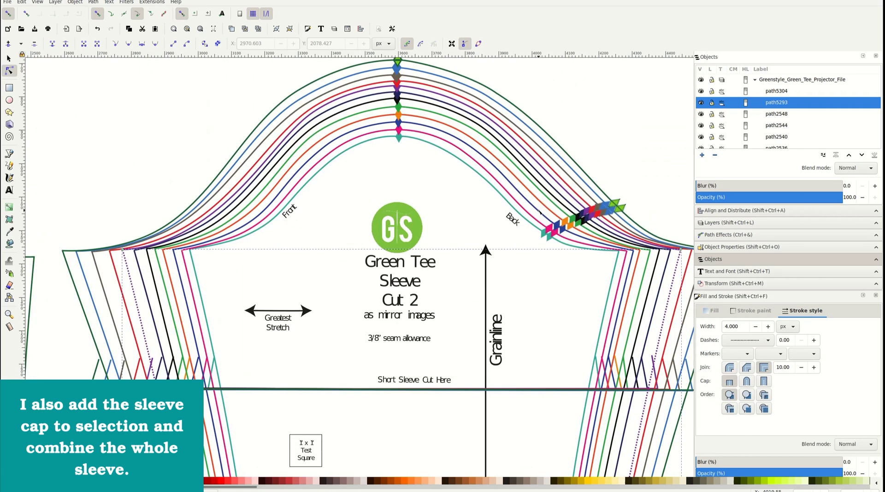
left_click(431, 92, "shift")
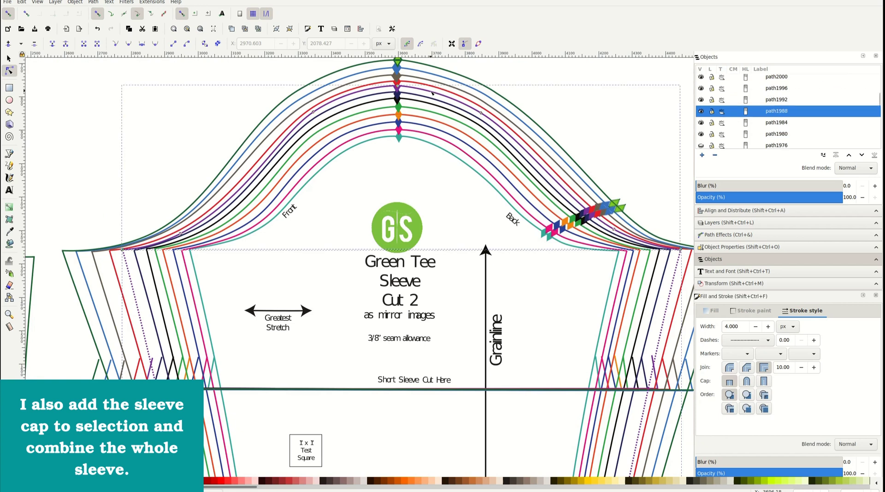
left_click(93, 2)
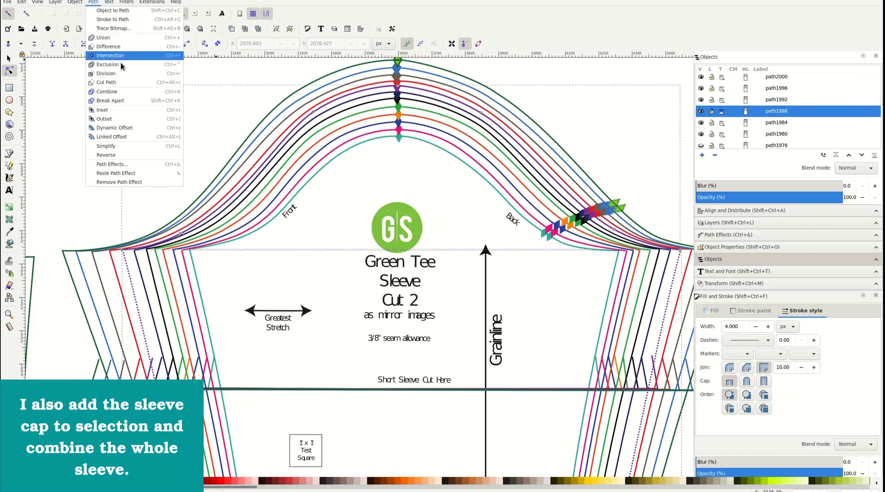
left_click(116, 92)
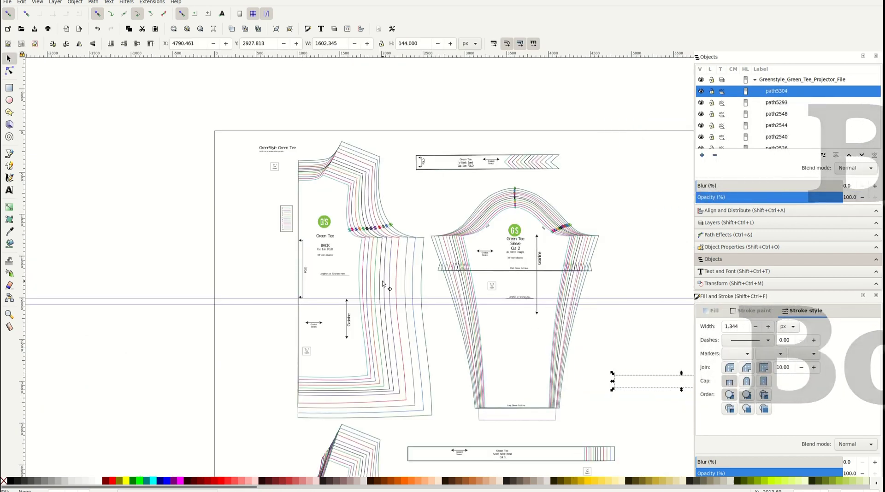
scroll(389, 280, "up", 1)
Step: Hide the purple back bodice size outline and duplicate it, leaving the copy visible
scroll(390, 280, "up", 2)
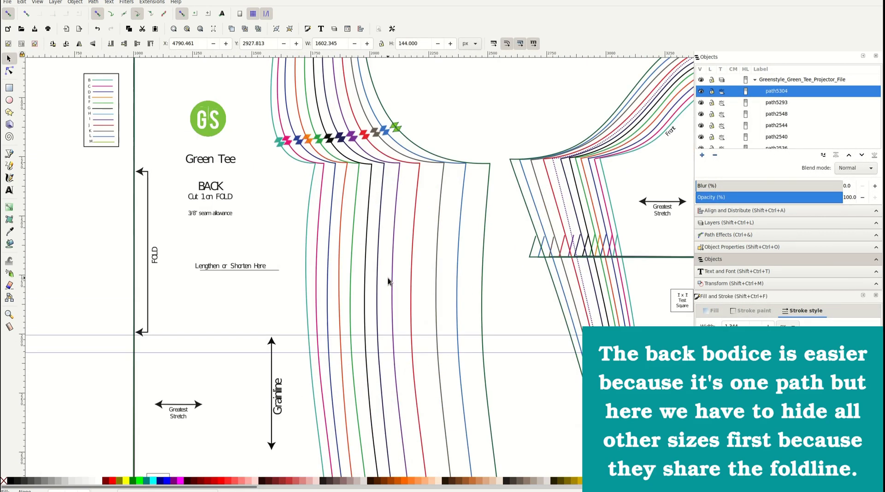
scroll(391, 279, "up", 1)
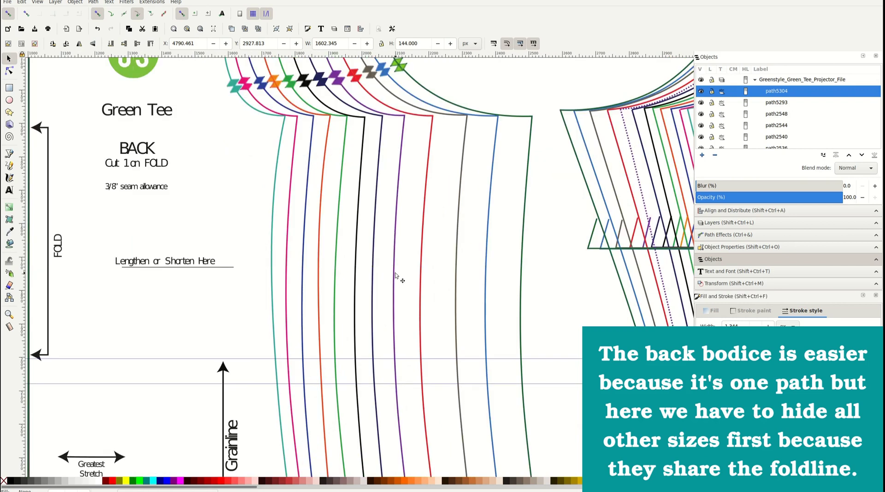
left_click(394, 275)
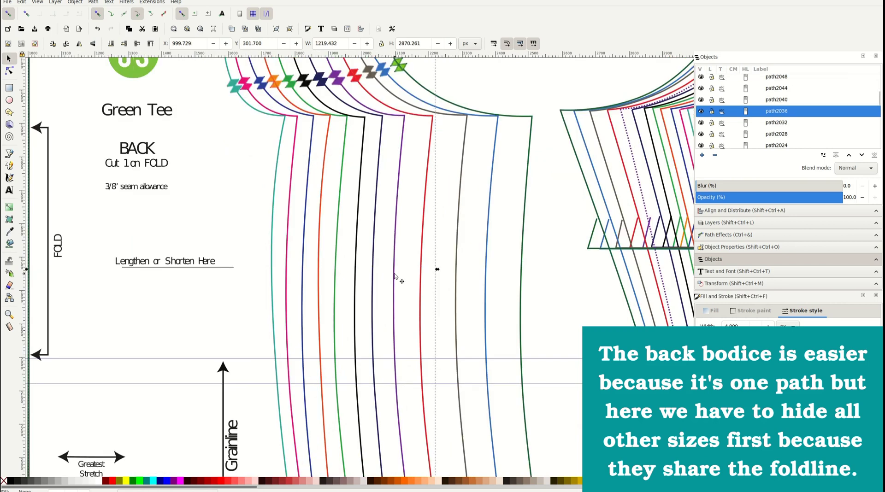
scroll(394, 276, "down", 2)
scroll(394, 276, "down", 2)
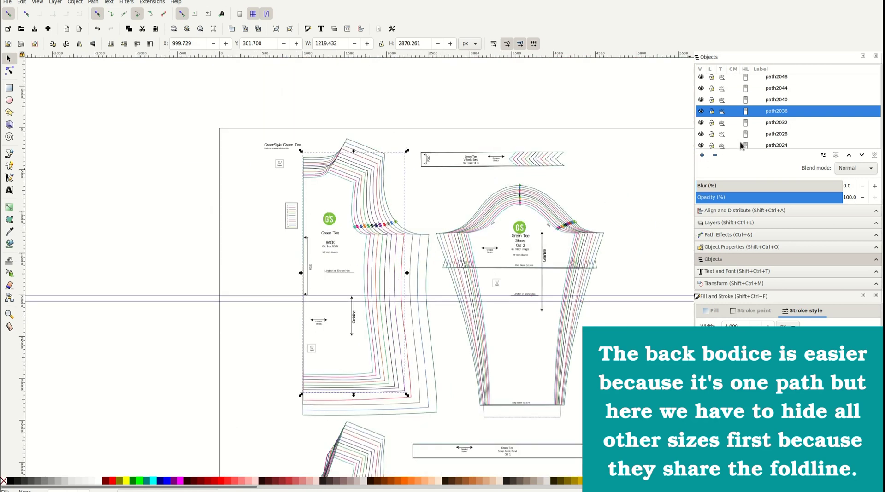
left_click(701, 112)
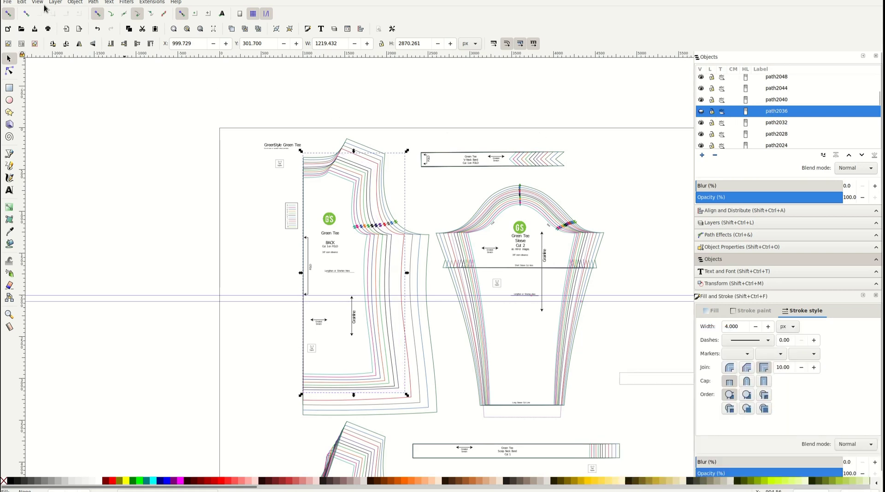
left_click(23, 2)
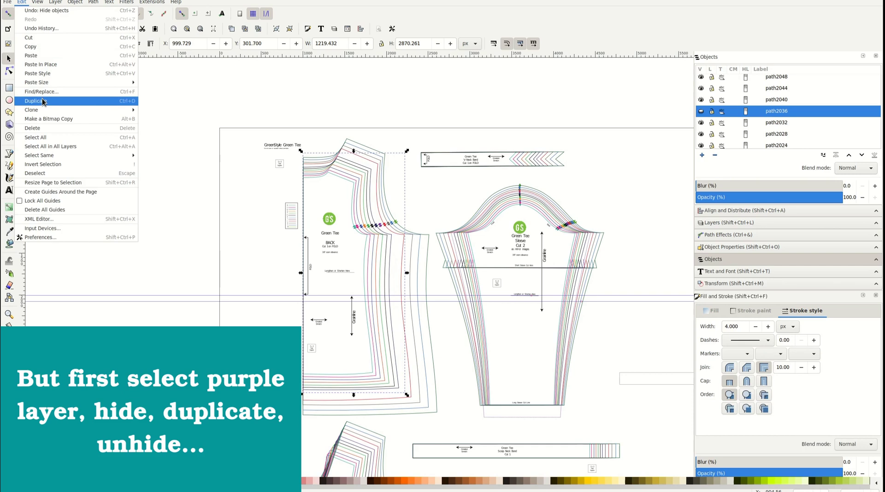
left_click(45, 102)
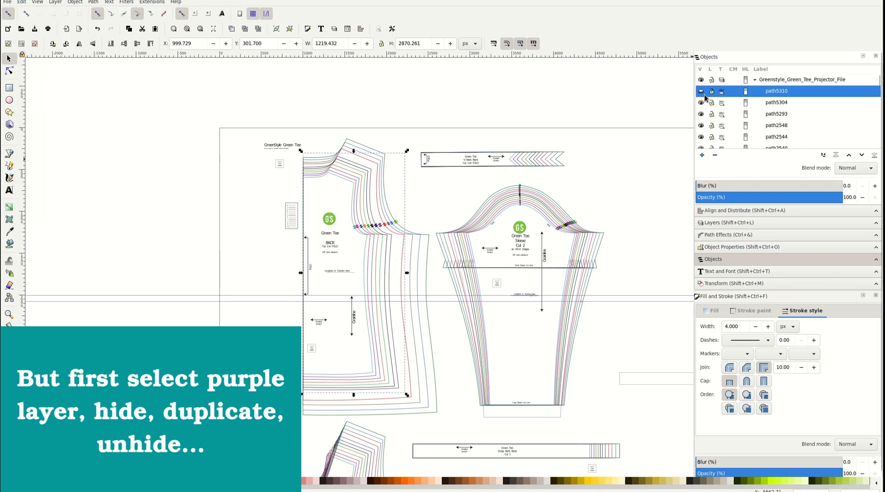
left_click(701, 91)
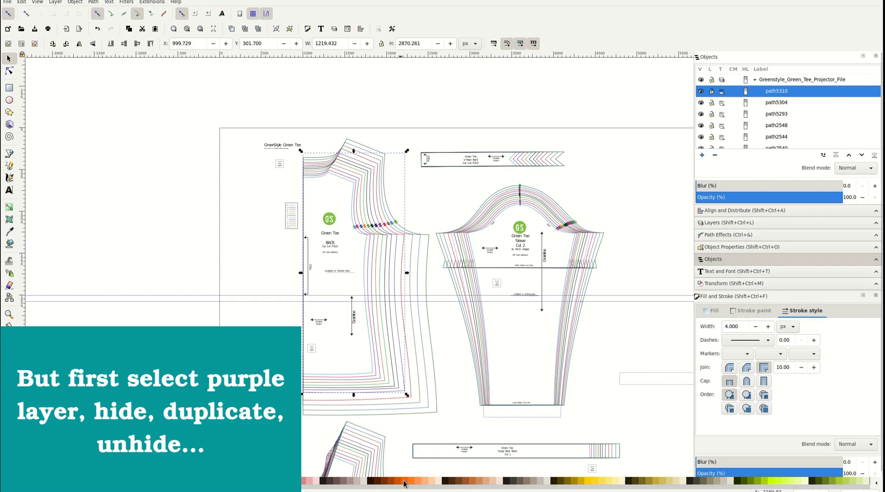
Step: Give the duplicated purple outline, path5310, a dotted dash pattern
left_click(770, 344)
left_click(770, 344)
left_click(770, 344)
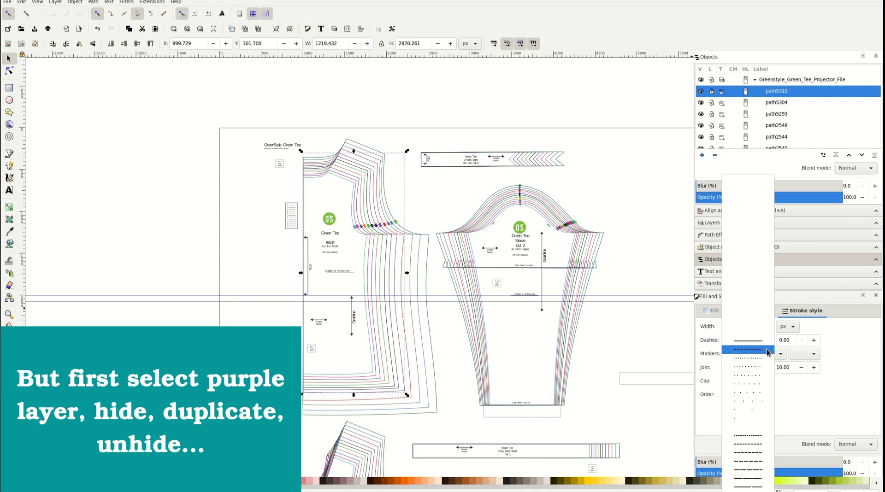
left_click(768, 351)
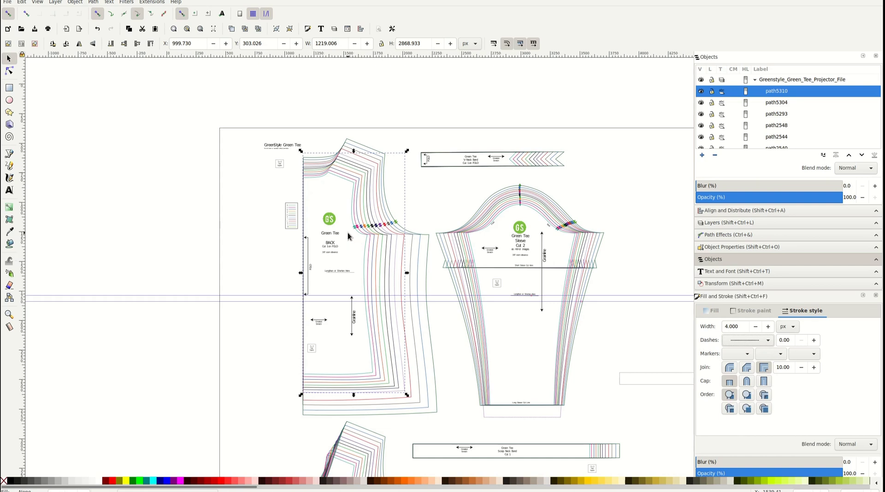
scroll(349, 235, "up", 2)
scroll(348, 236, "up", 1)
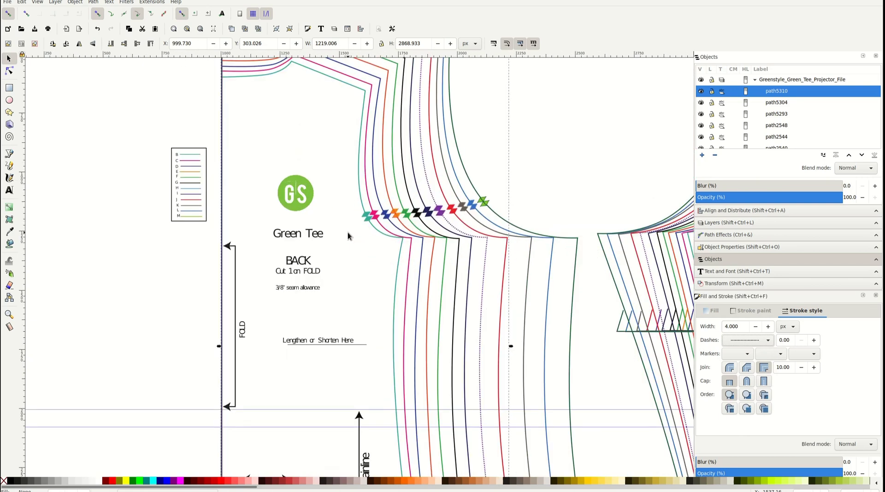
Step: Select the nine non-purple back bodice size outlines and hide them all
left_click(572, 321)
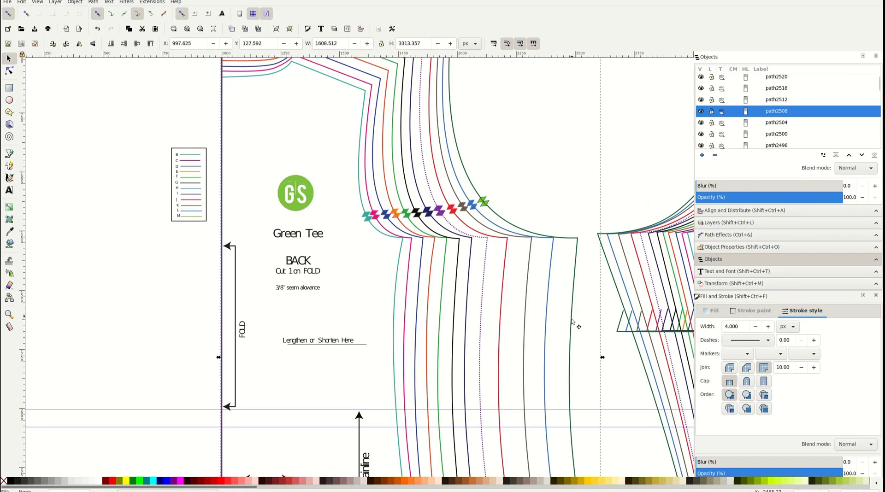
scroll(497, 268, "up", 5)
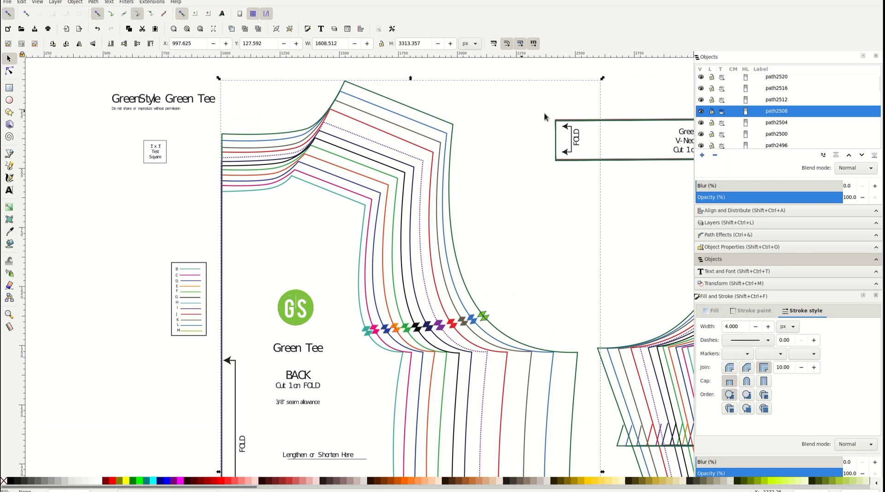
left_click(417, 124)
left_click(407, 129, "shift")
left_click(398, 136, "shift")
left_click(381, 151, "shift")
left_click(379, 157, "shift")
left_click(367, 167, "shift")
left_click(358, 180, "shift")
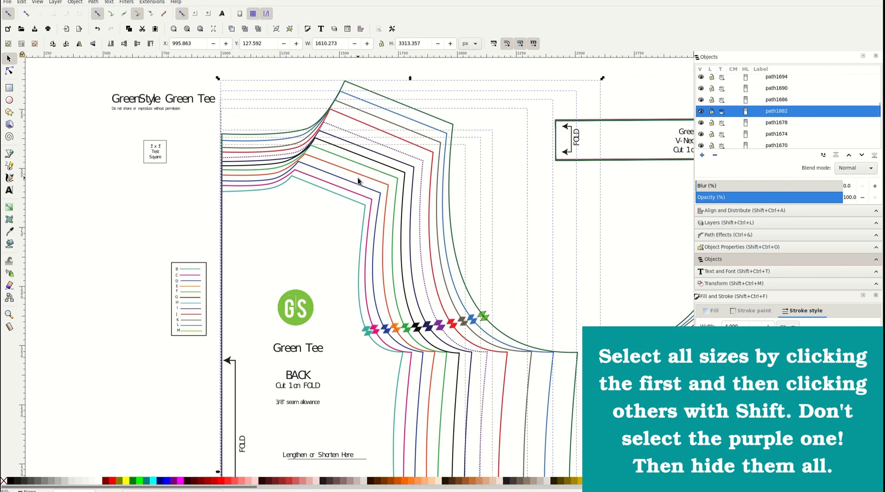
left_click(359, 182, "shift")
left_click(352, 195, "shift")
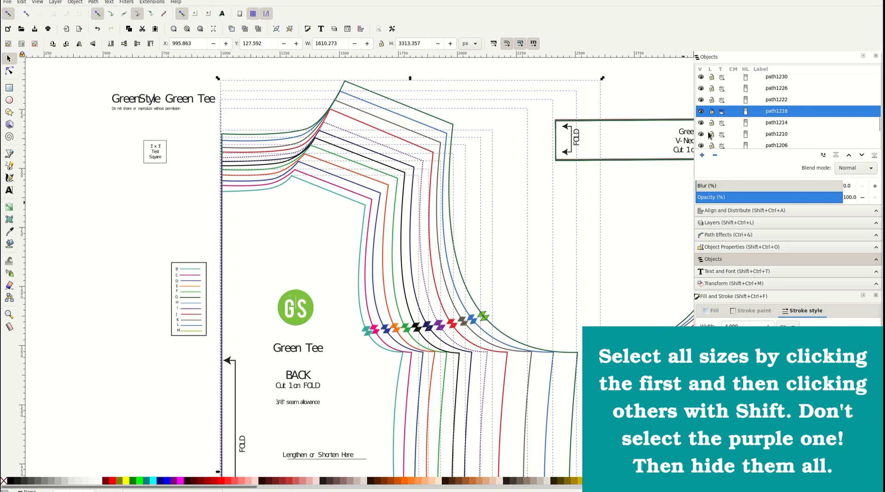
left_click(701, 112)
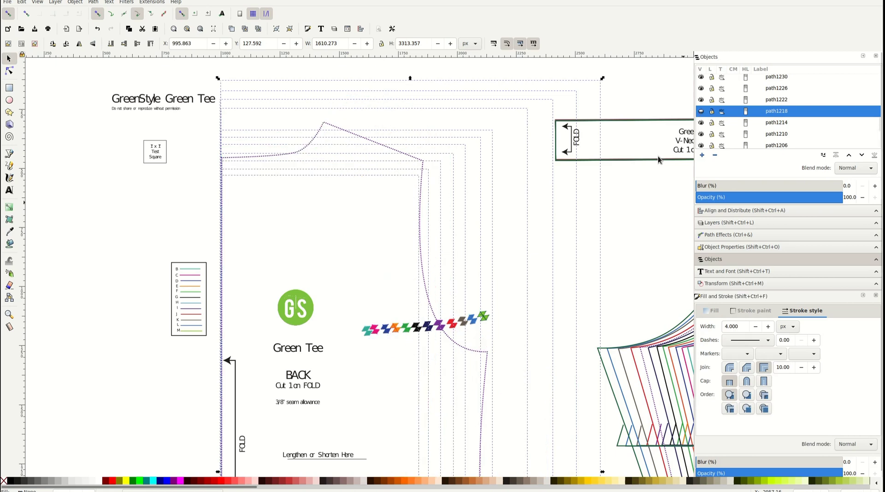
Step: Place a horizontal guide along the back bodice's lengthen line
scroll(533, 294, "down", 2)
scroll(532, 288, "down", 5)
scroll(532, 288, "down", 6)
scroll(532, 287, "down", 5)
scroll(531, 286, "down", 1)
scroll(296, 191, "left", 4)
scroll(313, 193, "up", 6)
scroll(313, 193, "up", 2)
scroll(322, 285, "up", 3)
scroll(323, 288, "up", 2)
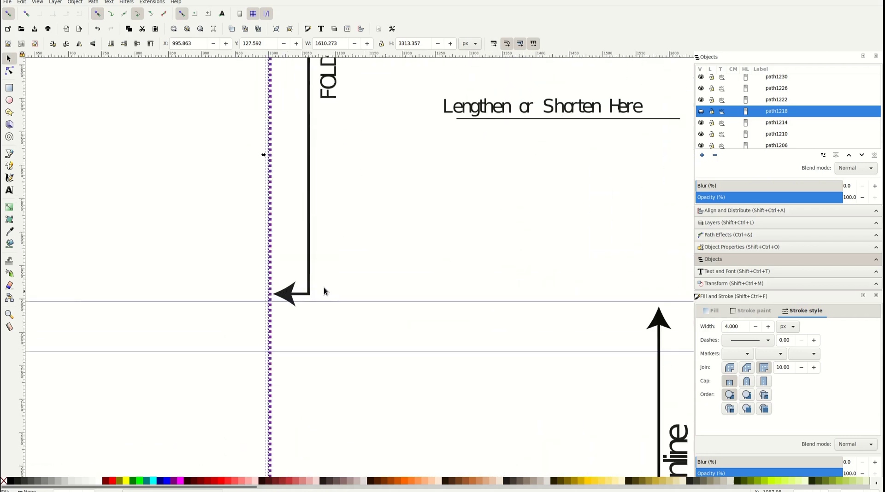
scroll(288, 269, "up", 2)
scroll(293, 264, "up", 4)
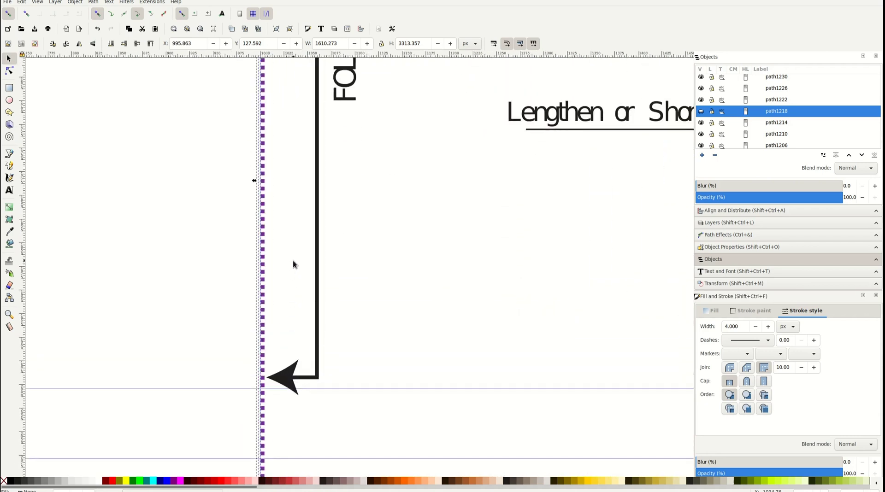
scroll(537, 267, "up", 2)
scroll(538, 268, "down", 1)
scroll(537, 268, "right", 2)
scroll(538, 268, "right", 2)
scroll(537, 267, "right", 6)
scroll(537, 268, "right", 2)
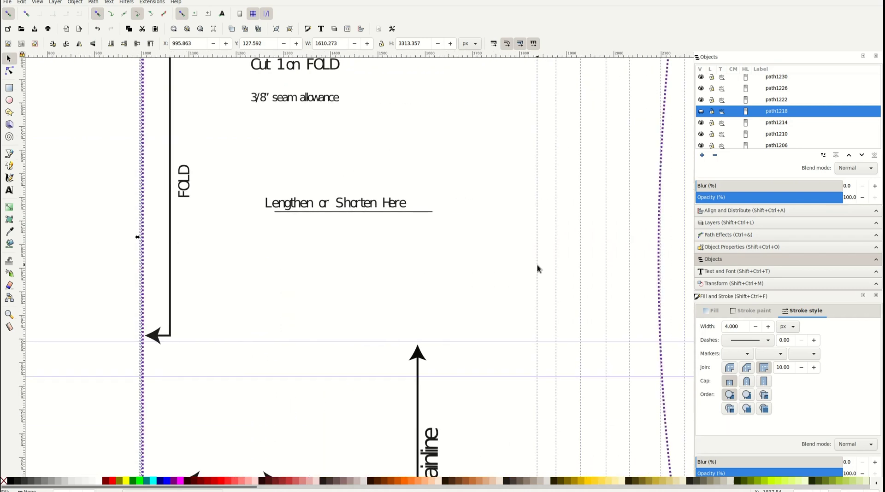
left_click_drag(400, 59, 382, 215)
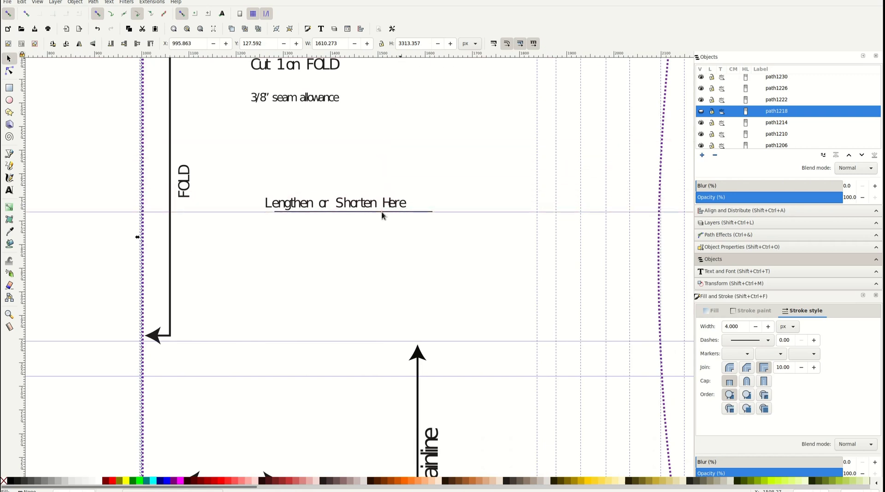
Step: With the Node tool, select the dotted outline's side-seam and fold nodes at the lengthen line
left_click(10, 71)
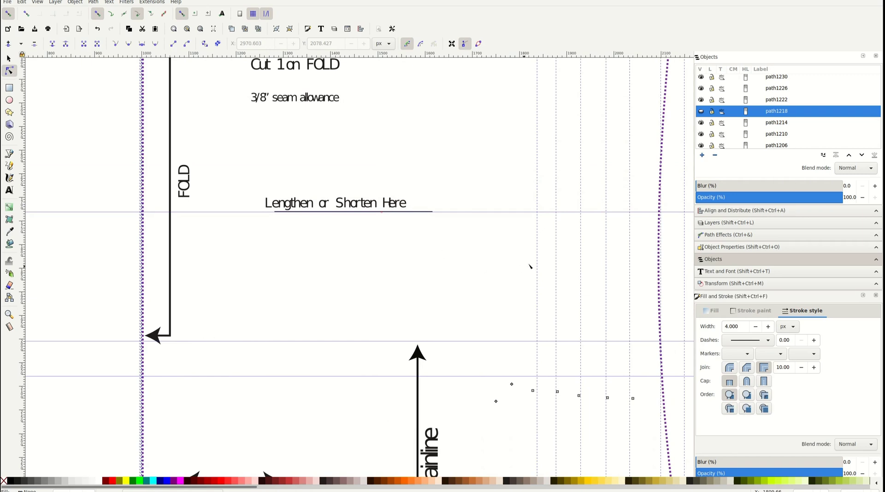
left_click(662, 212)
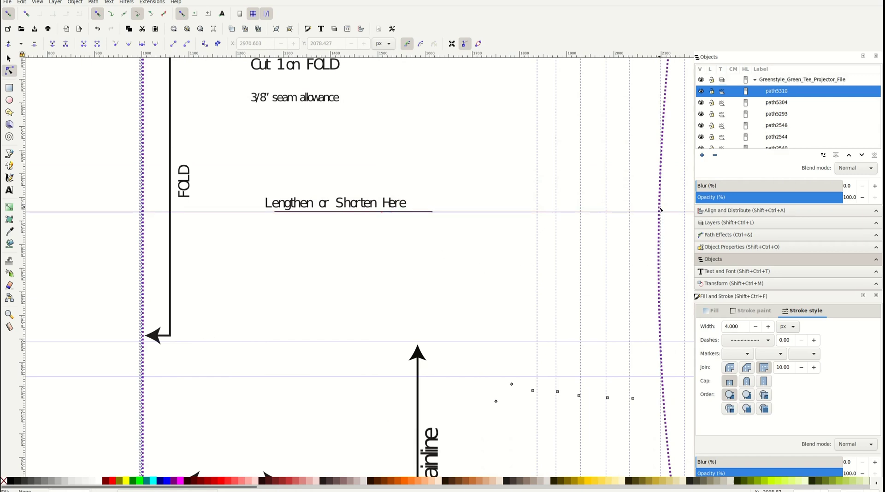
left_click(660, 206)
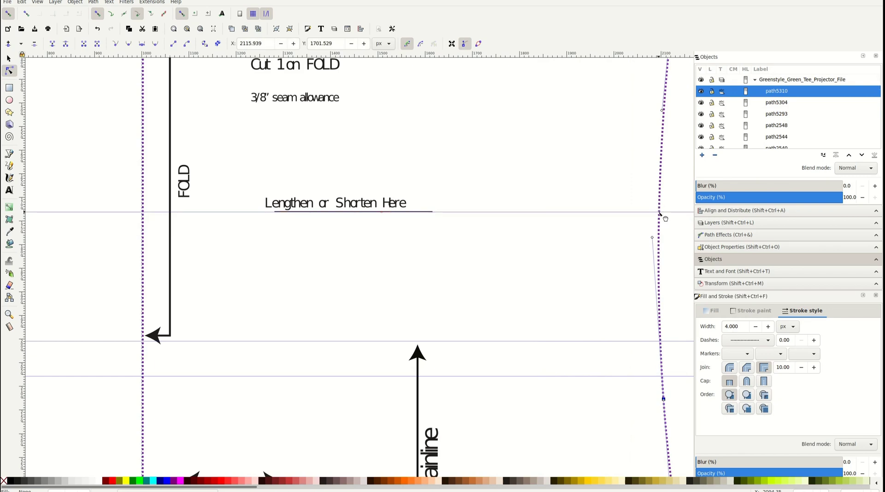
scroll(660, 213, "up", 1)
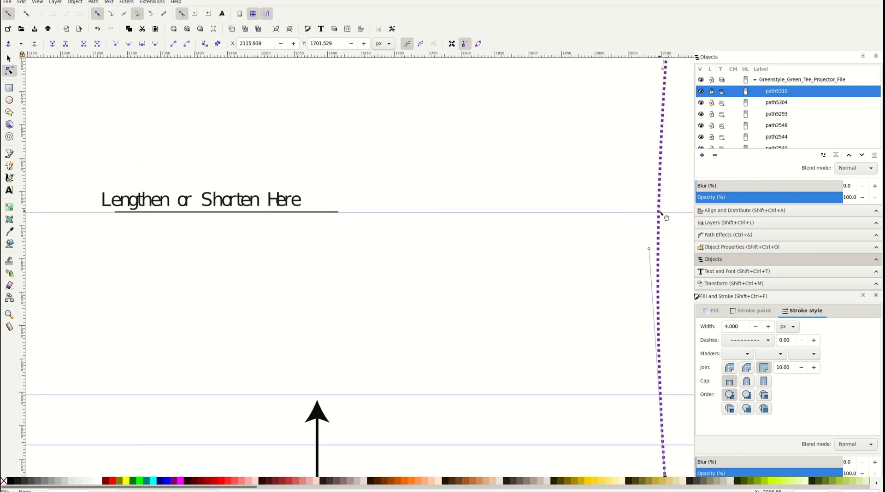
left_click(659, 213)
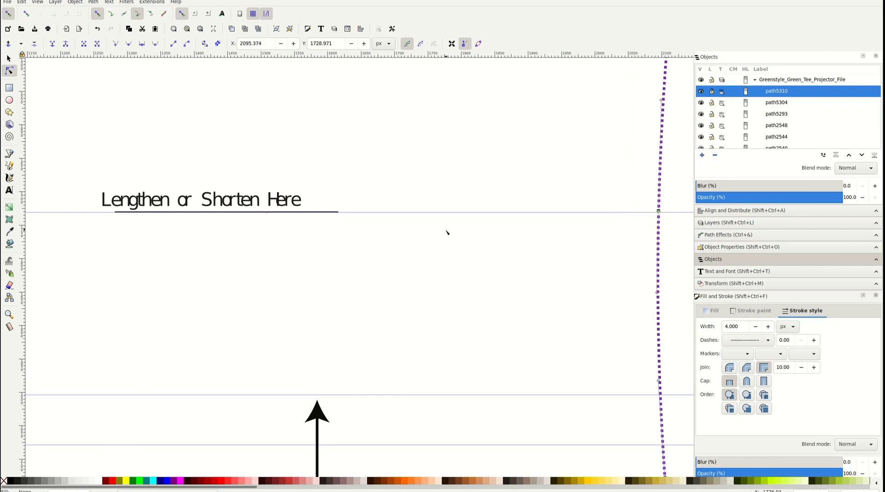
scroll(447, 232, "left", 3)
scroll(446, 233, "left", 3)
scroll(247, 237, "left", 3)
scroll(137, 245, "left", 3)
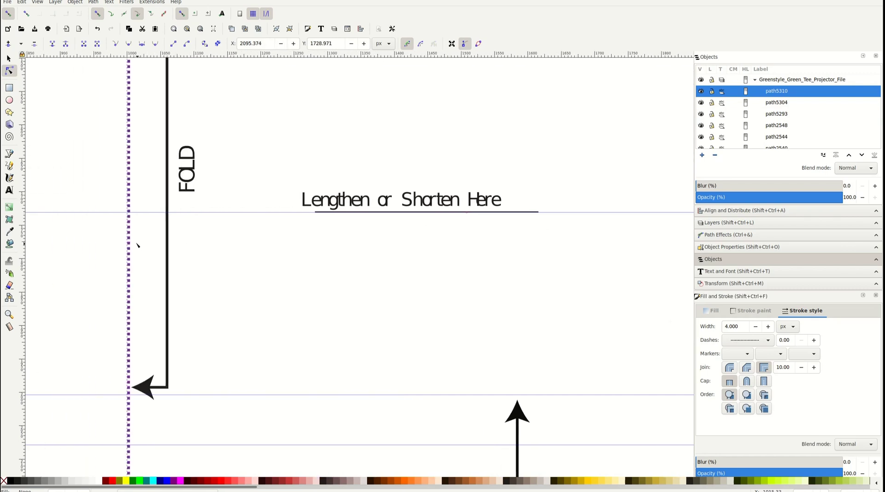
left_click(130, 213)
Step: Add the side-seam node on the lengthen line and break the dotted path at the selected nodes
scroll(564, 275, "right", 5)
scroll(563, 275, "right", 5)
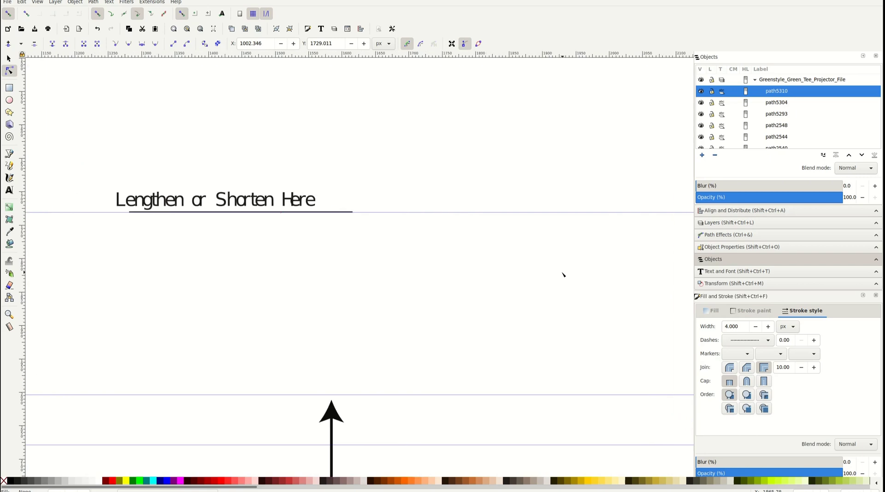
scroll(563, 276, "right", 5)
left_click(573, 212)
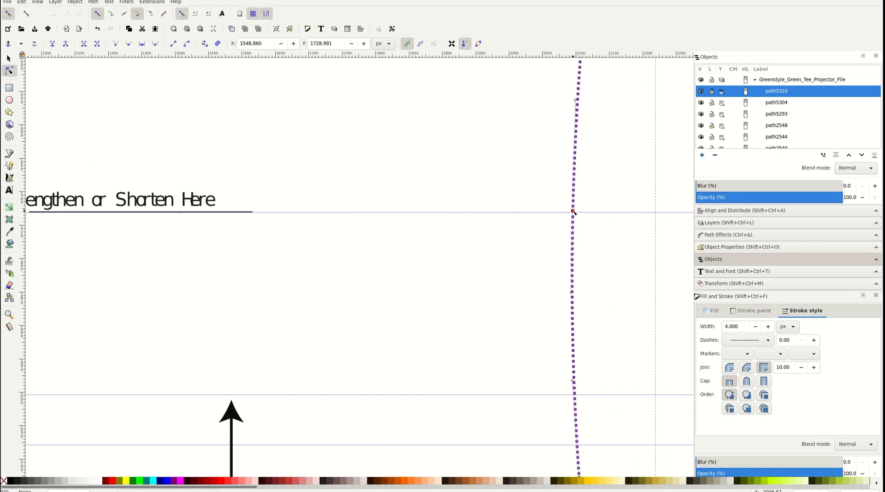
left_click(66, 44)
left_click(92, 2)
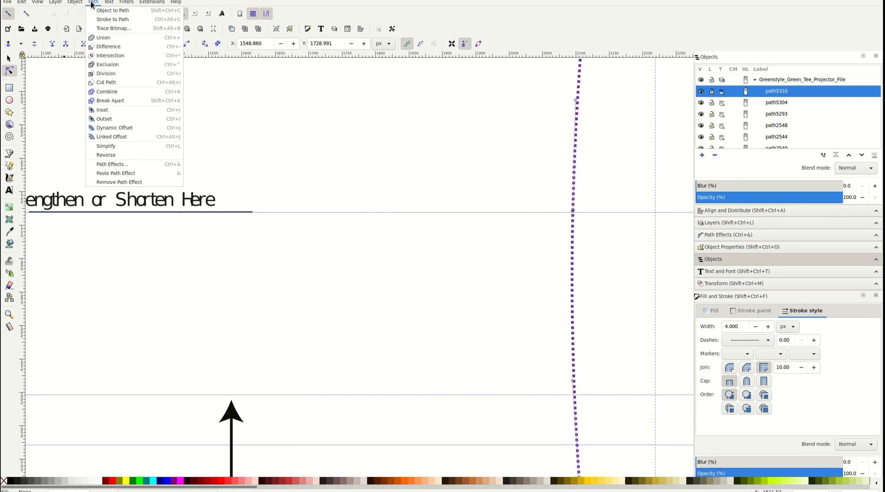
left_click(108, 101)
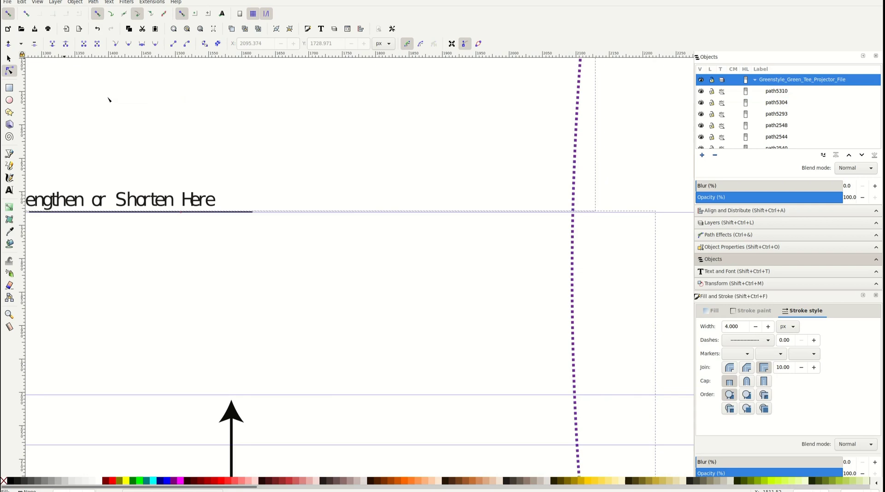
scroll(481, 248, "down", 1)
scroll(480, 248, "down", 4)
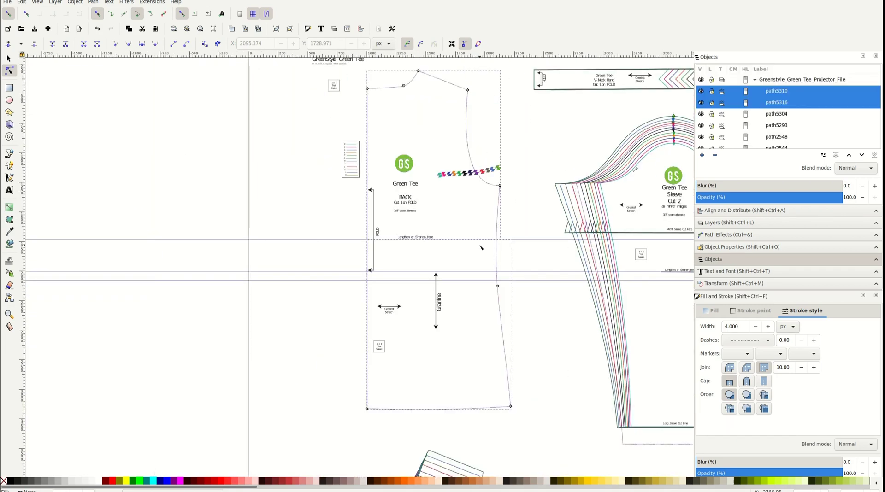
scroll(481, 248, "up", 1)
scroll(480, 248, "up", 1)
scroll(481, 248, "up", 1)
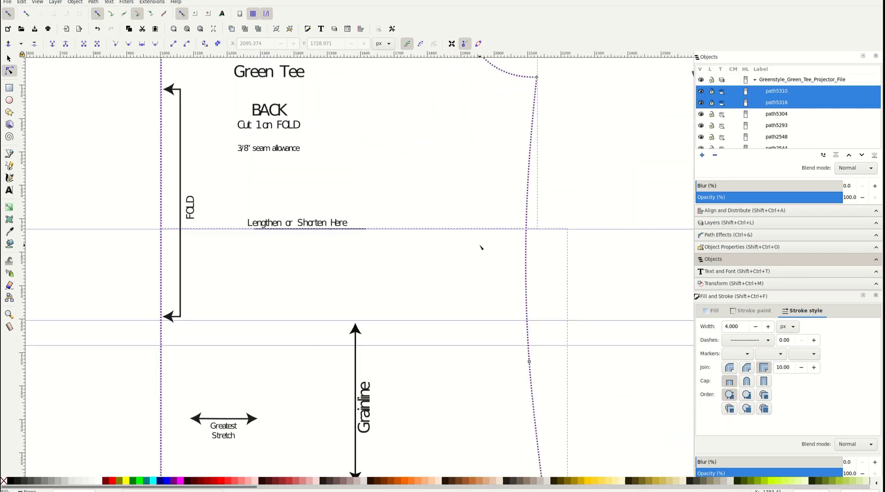
left_click(9, 59)
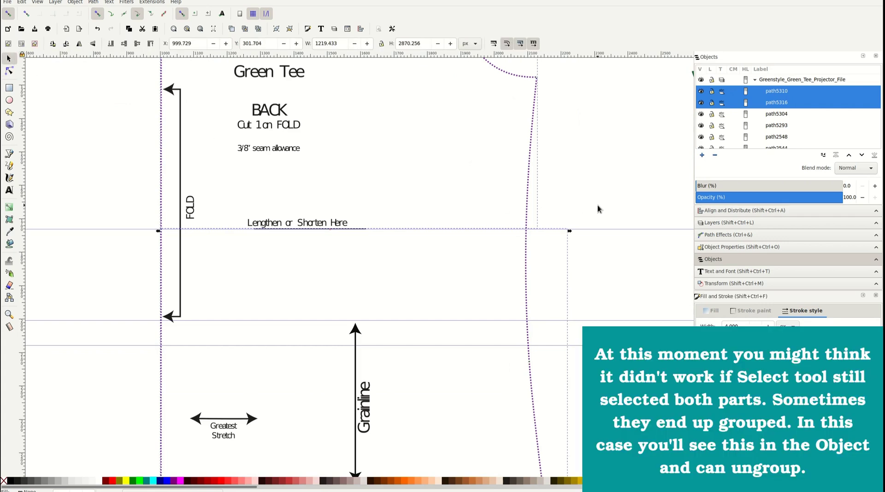
left_click(597, 208)
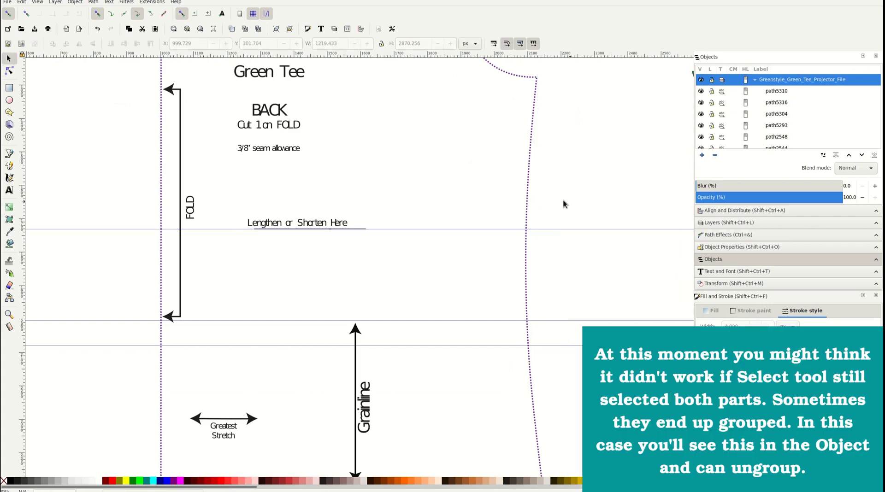
left_click(528, 186)
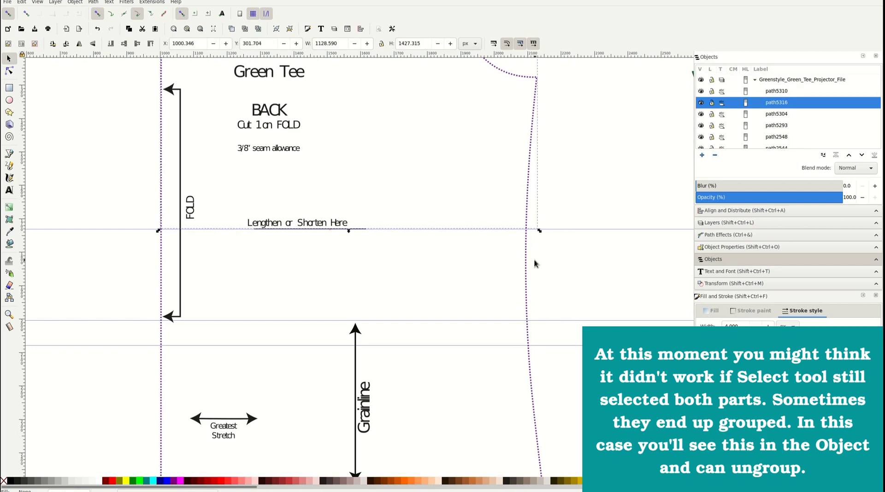
left_click(527, 271)
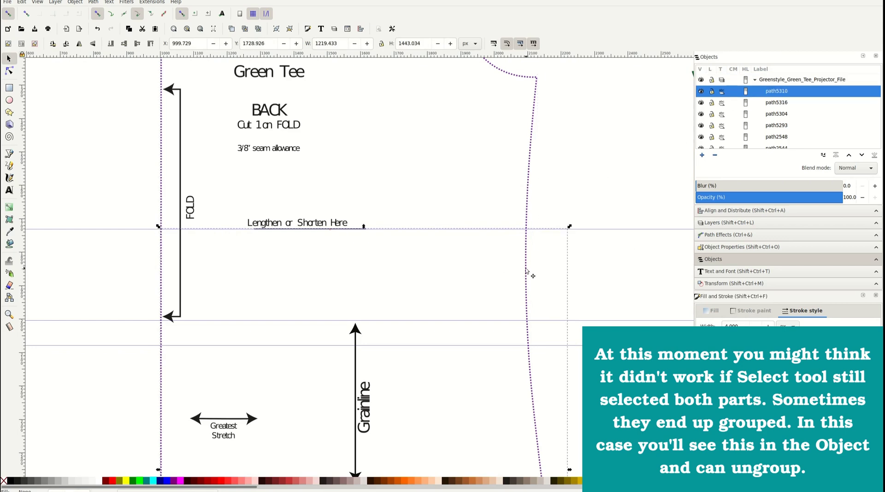
left_click(531, 193)
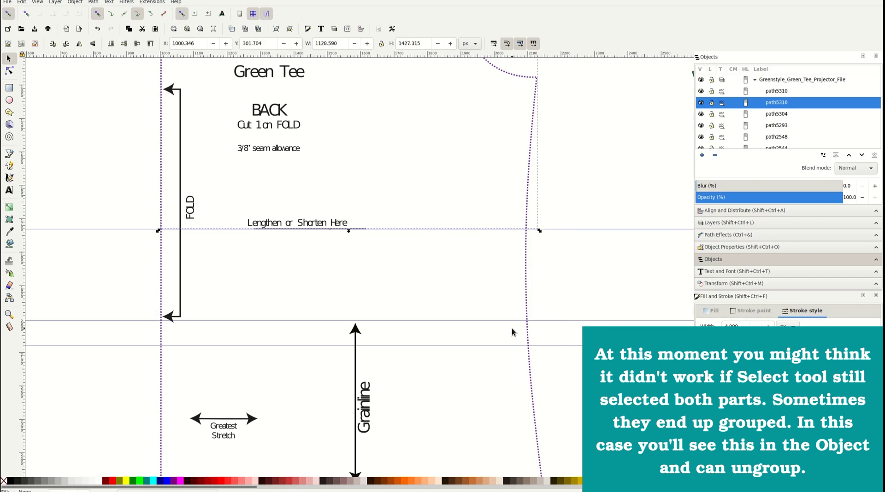
scroll(532, 322, "right", 1)
scroll(531, 325, "down", 2)
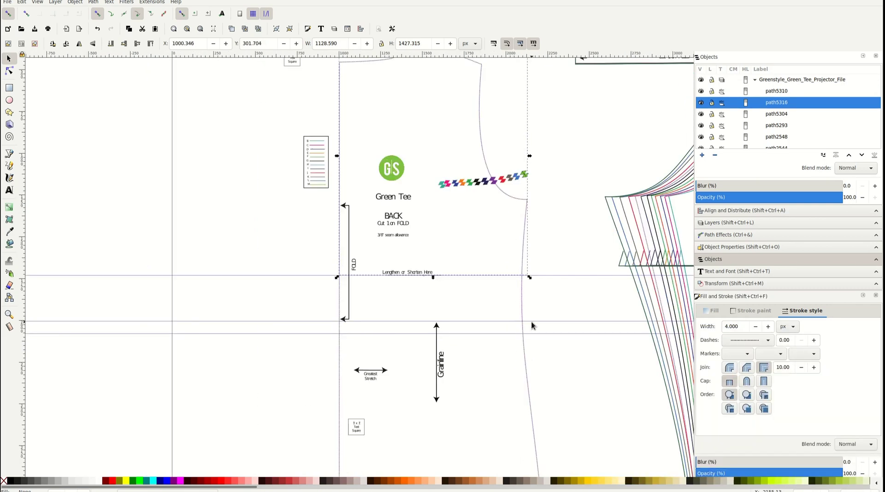
scroll(531, 325, "down", 2)
scroll(532, 325, "down", 1)
scroll(532, 326, "right", 2)
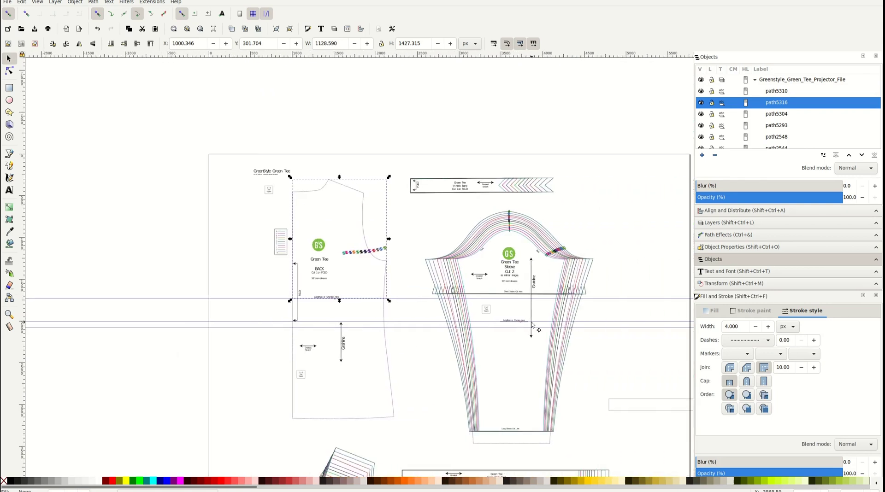
scroll(531, 325, "right", 1)
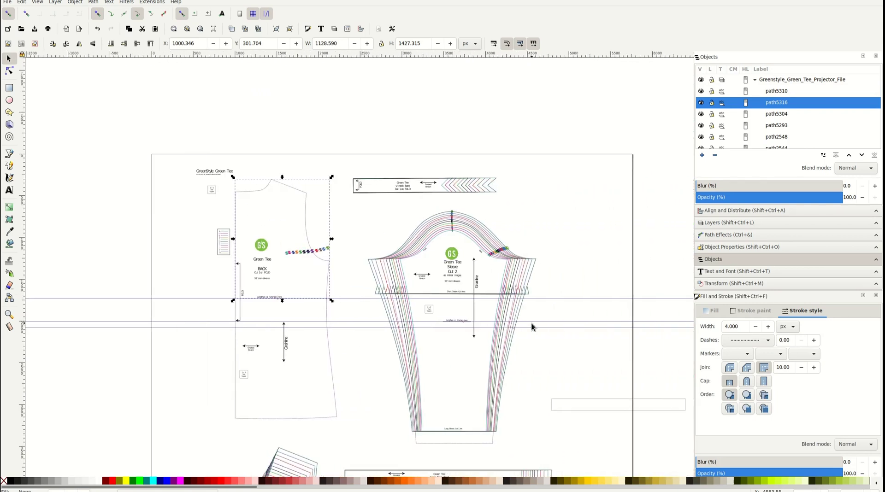
left_click(604, 407)
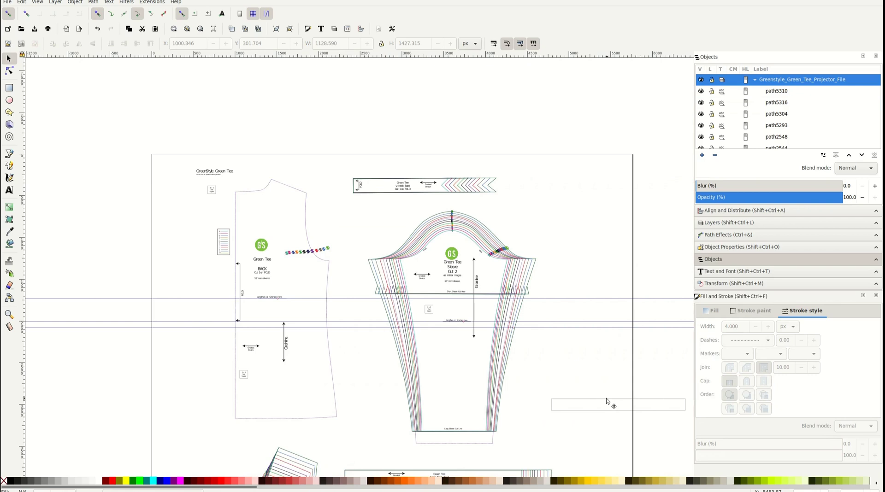
Step: Move the 144 px lengthening strip onto the back bodice's lengthen line
left_click(607, 401)
mouse_move(606, 401)
left_mouse_down()
mouse_move(261, 304)
mouse_move(262, 296)
left_mouse_up()
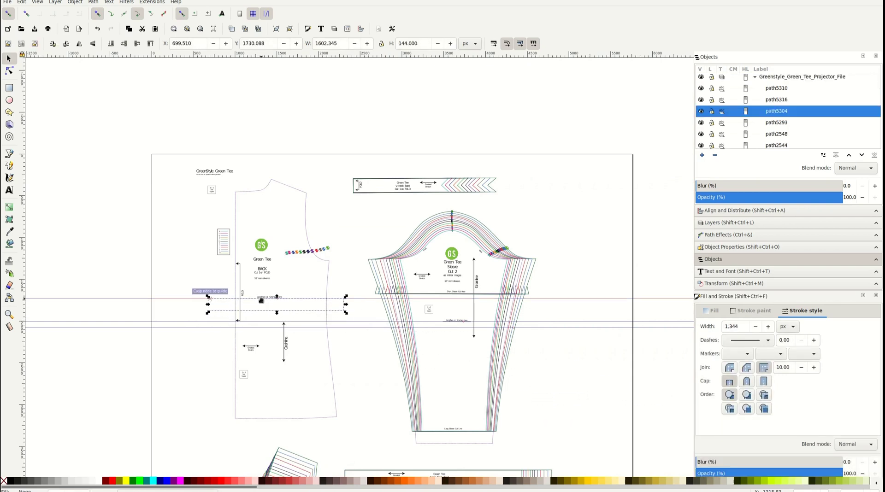
scroll(334, 349, "up", 3, "ctrl")
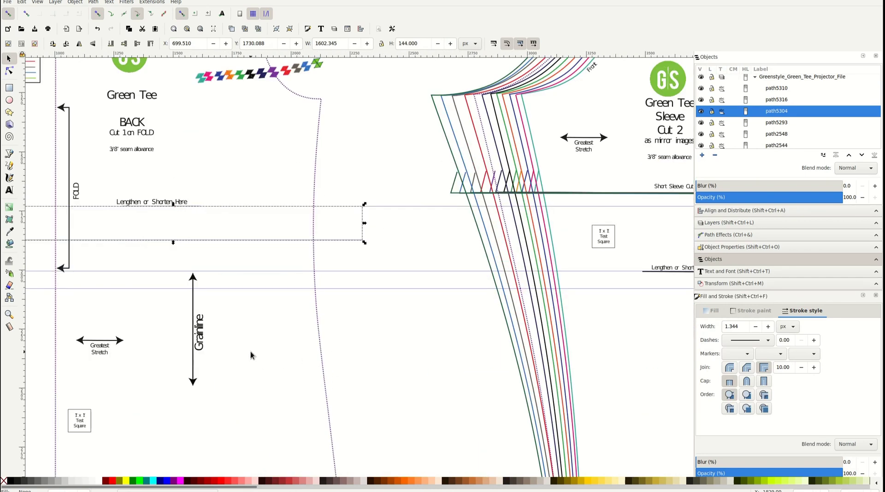
scroll(250, 350, "up", 2, "ctrl")
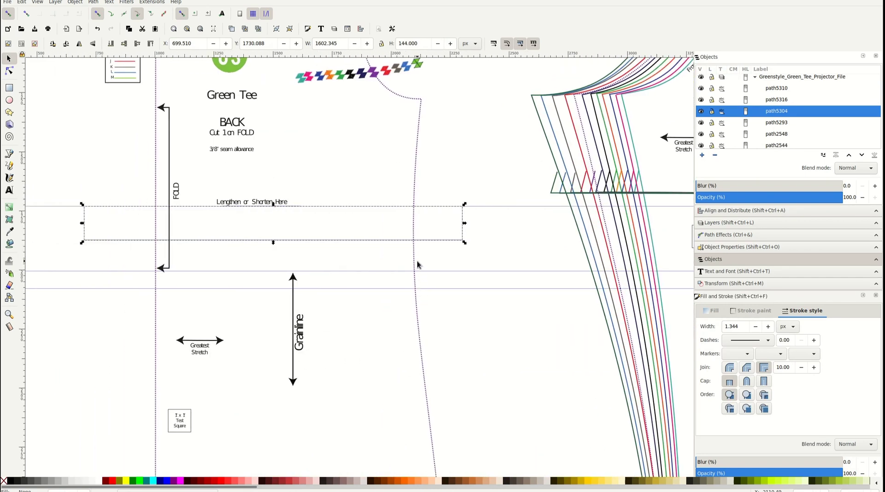
Step: Lower the bottom back outline 144 px and add a horizontal guide through the strip's middle
left_click(414, 263)
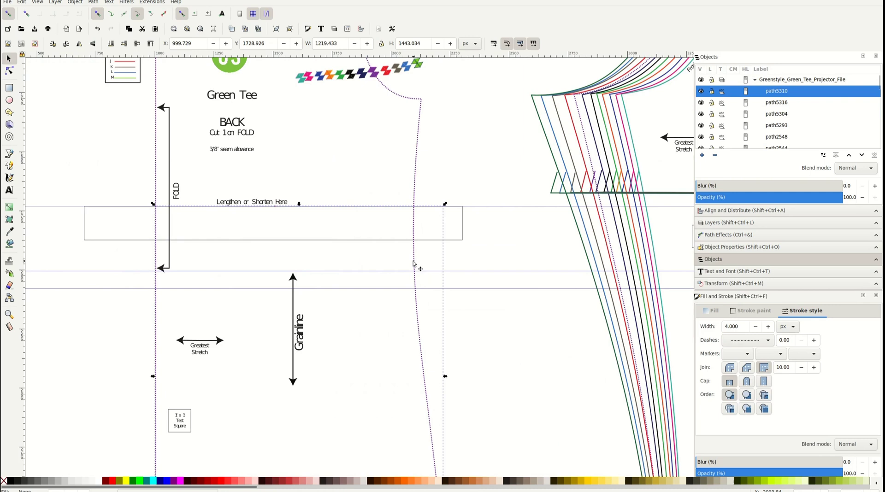
key("shift+Down")
key("shift+Down")
key("shift+Down")
key("shift+Down")
key("shift+Down")
key("shift+Down")
key("shift+Down")
key("Down")
key("Down")
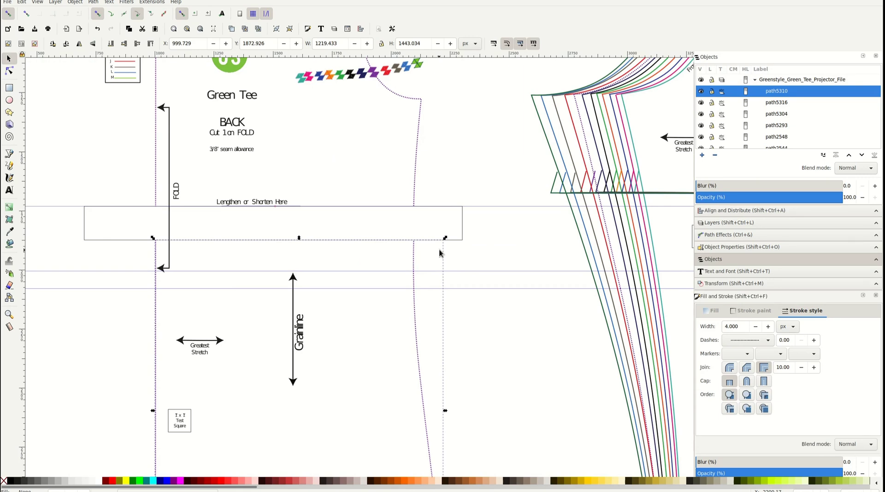
left_click_drag(311, 54, 328, 227)
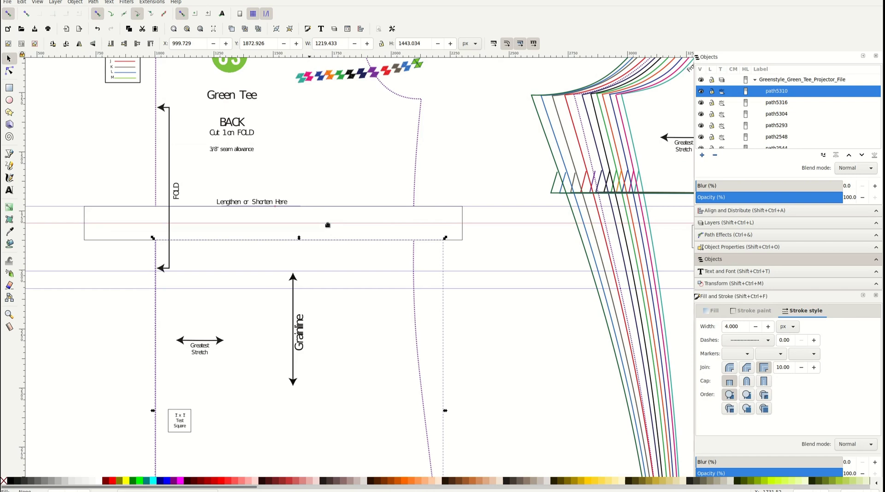
Step: Drag the upper back outline's side and fold end nodes down to the mid-strip guide
left_click(10, 71)
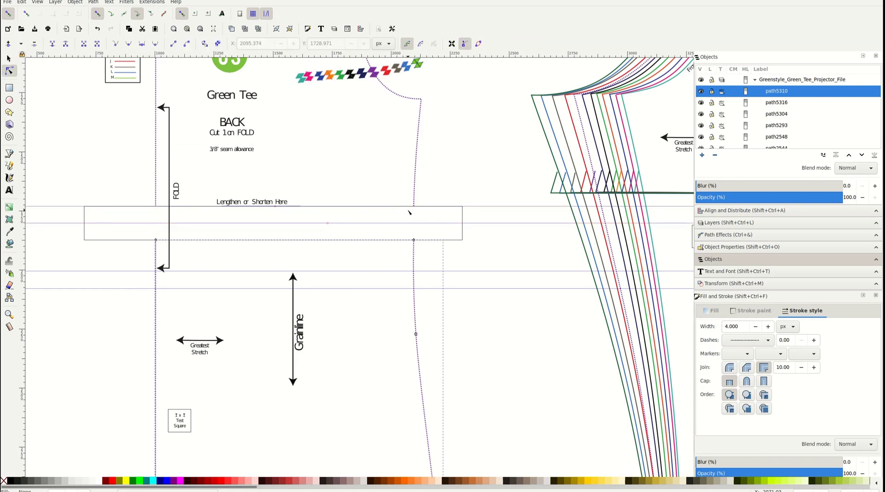
scroll(409, 213, "up", 2)
scroll(409, 216, "left", 1)
scroll(438, 212, "left", 2)
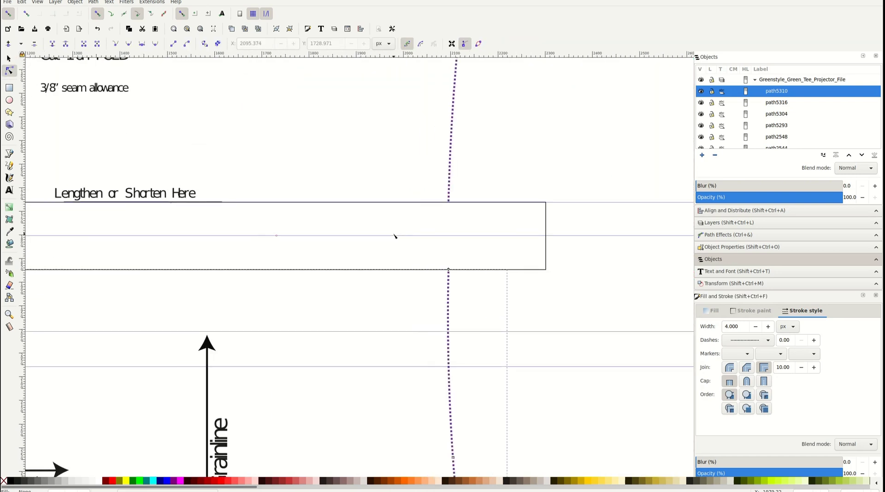
left_click(450, 186)
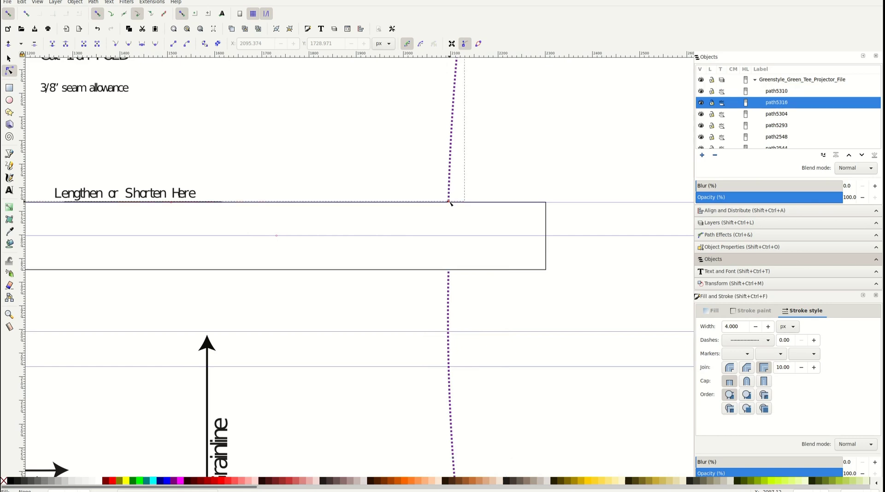
left_click_drag(448, 201, 447, 236)
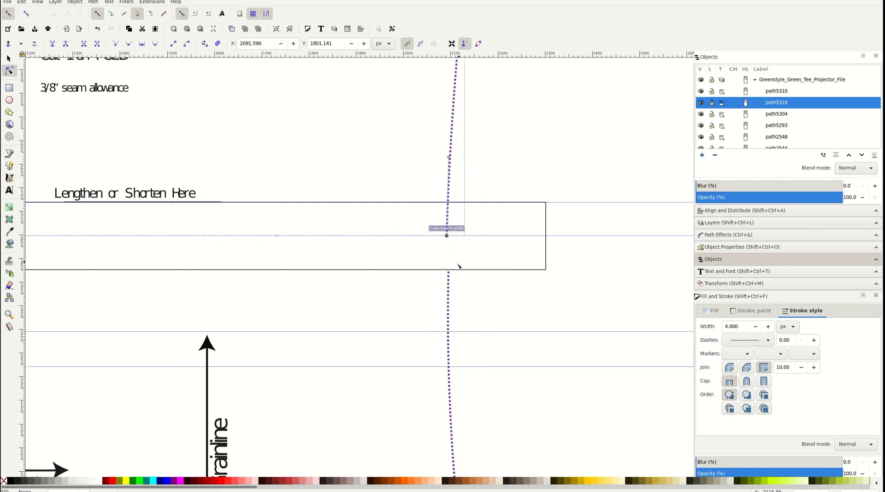
scroll(257, 273, "left", 4)
scroll(257, 273, "left", 7)
scroll(202, 229, "left", 2)
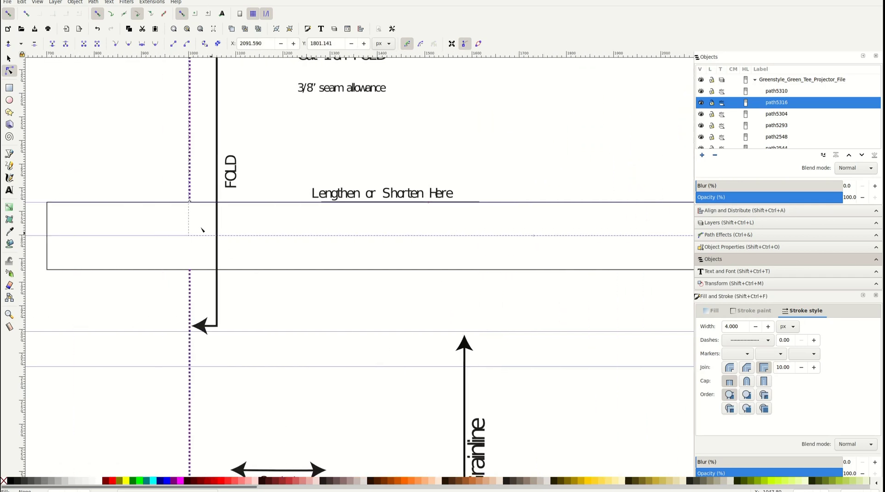
left_click_drag(189, 202, 190, 236)
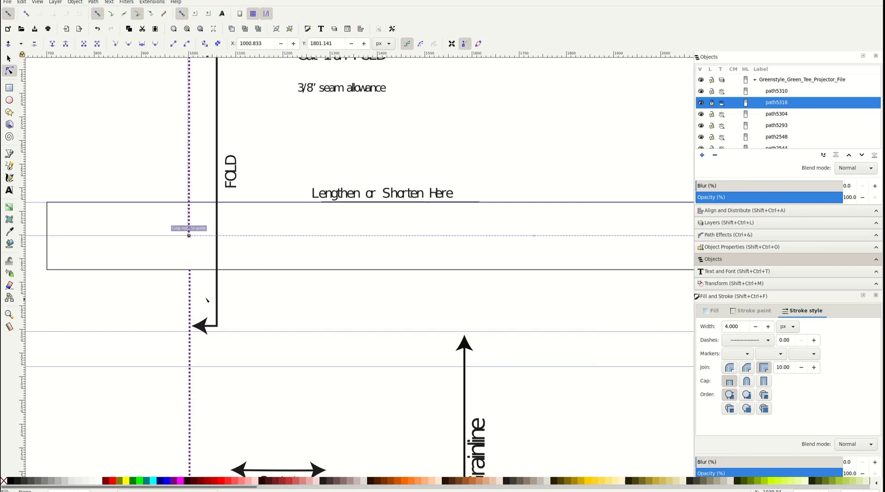
Step: Snap both top corners of the lower back piece up to the guide at Y 1801.141 px
left_click(192, 294)
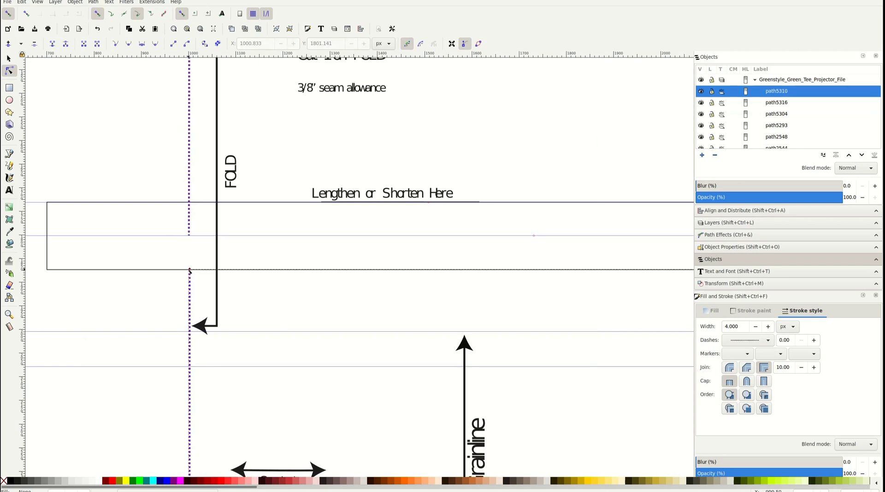
left_click_drag(189, 271, 189, 237)
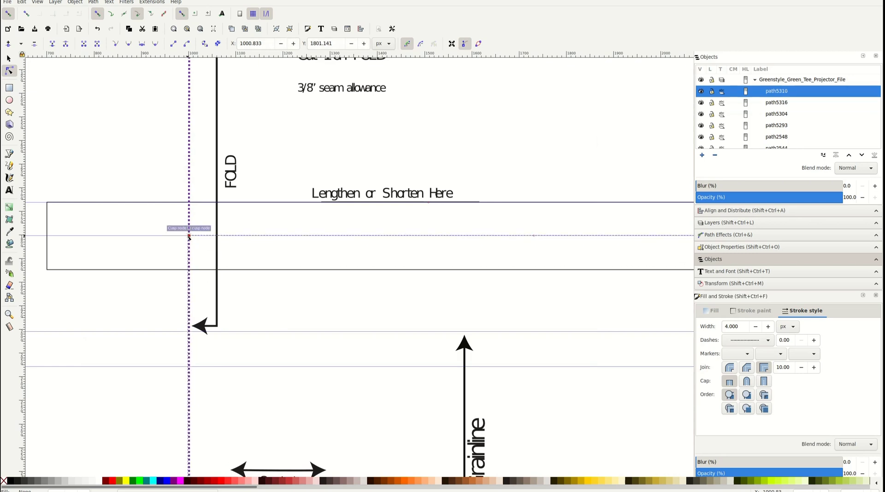
scroll(494, 339, "right", 10)
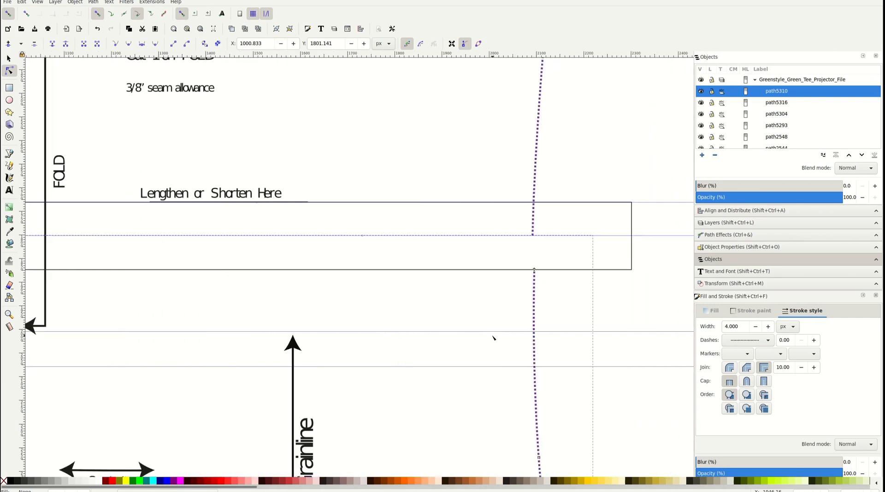
left_click(535, 270)
left_click_drag(535, 270, 532, 236)
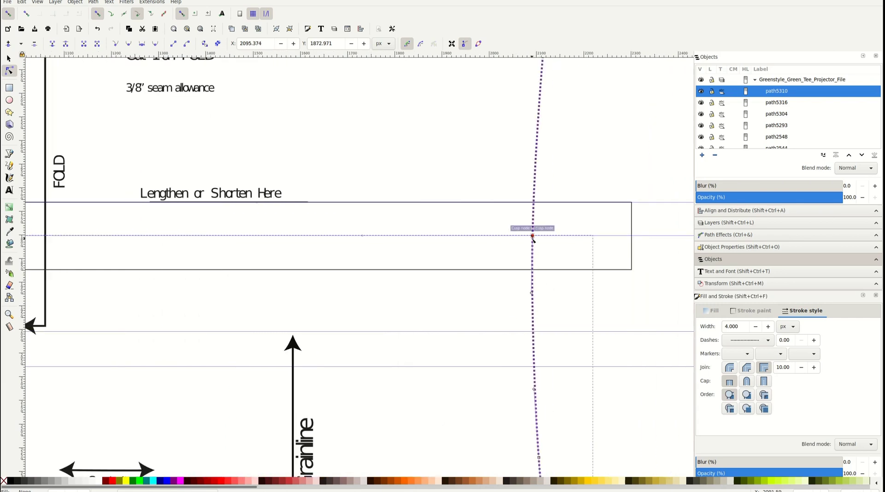
scroll(549, 296, "down", 2)
scroll(549, 295, "down", 1)
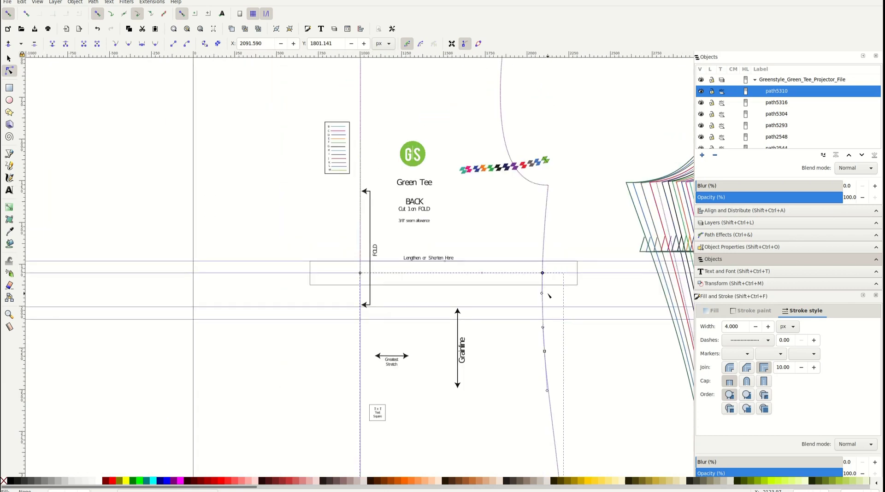
scroll(549, 295, "down", 1)
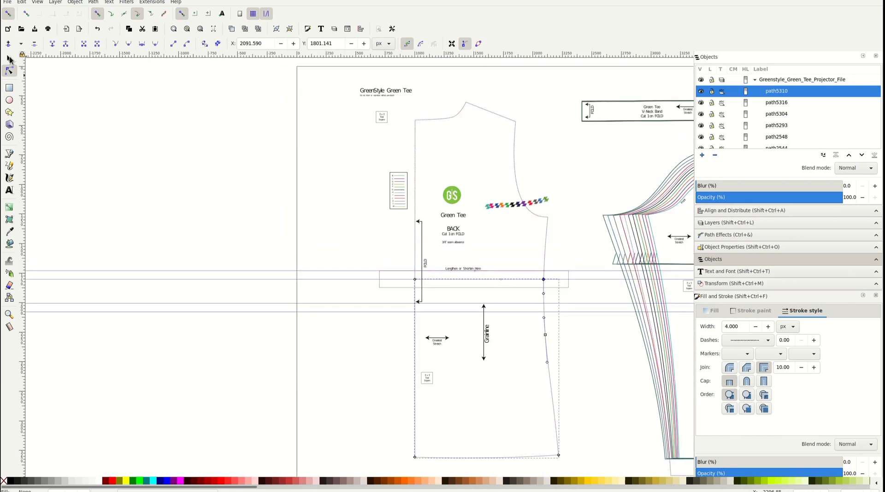
Step: Combine the upper and lower dotted back bodice outlines into single path5310
left_click(417, 140)
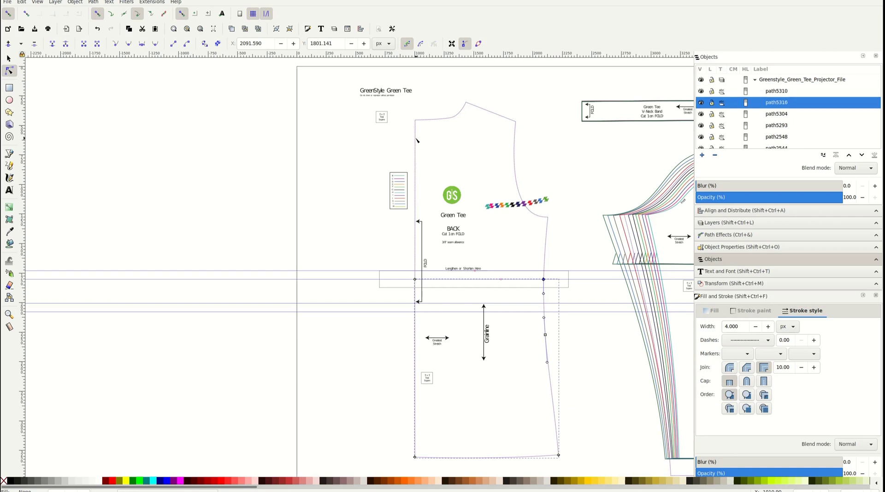
left_click(548, 355, "shift")
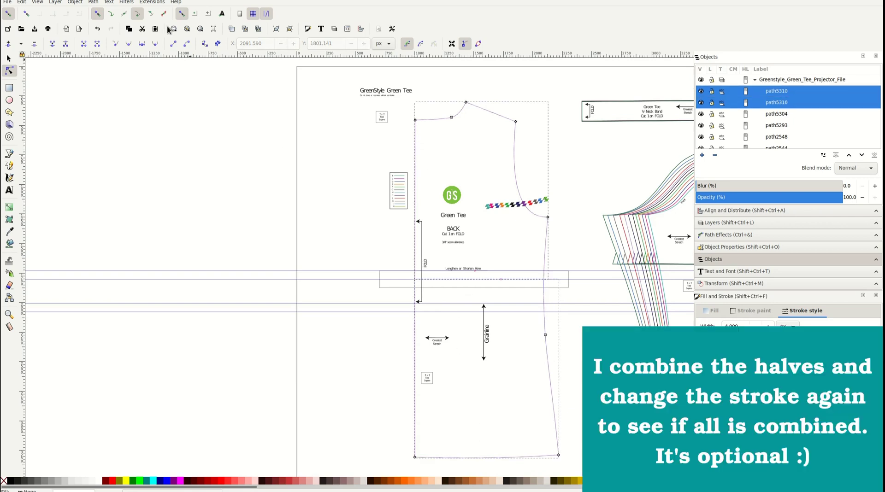
left_click(93, 2)
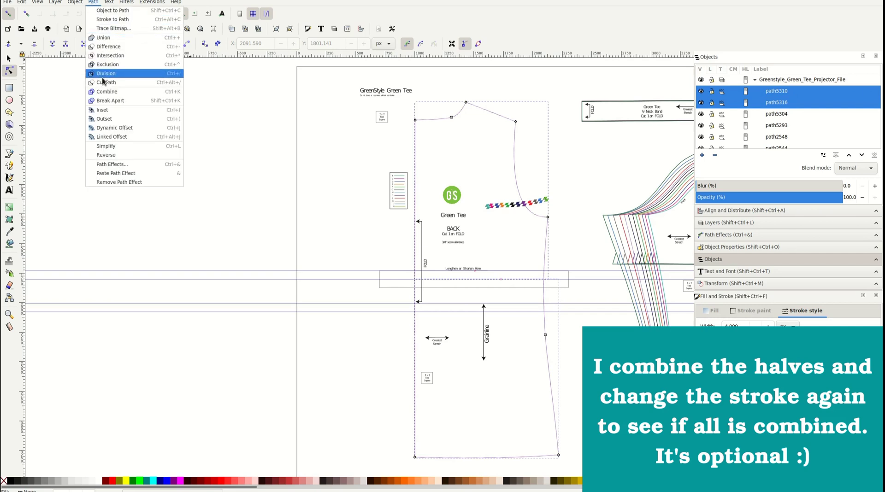
left_click(103, 93)
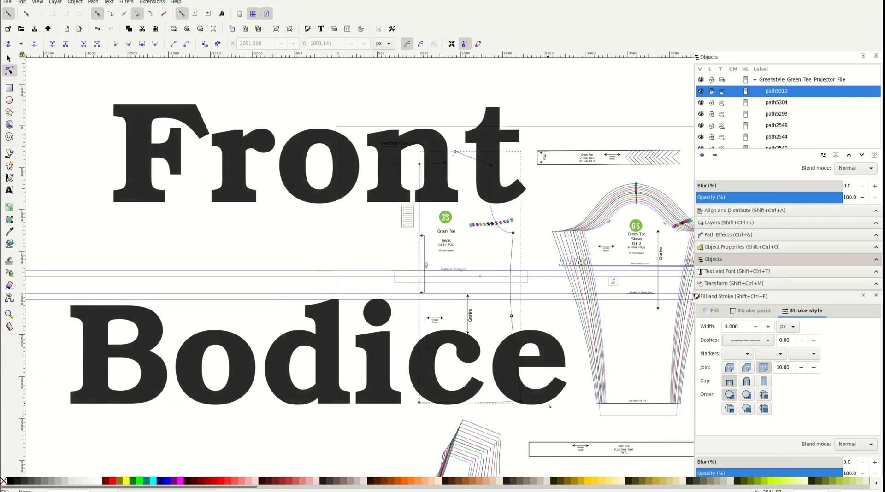
Step: Scroll down to the front bodice and select one of its size outlines
scroll(549, 407, "down", 5)
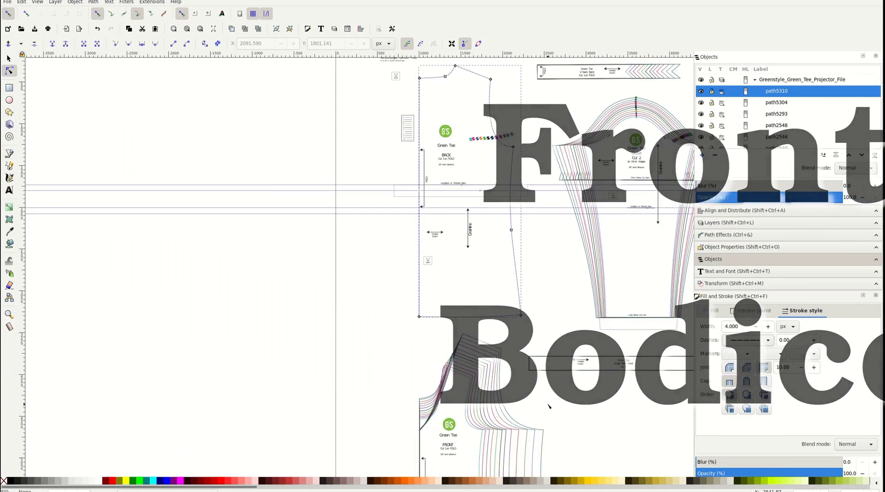
scroll(549, 407, "down", 1)
scroll(550, 407, "down", 5)
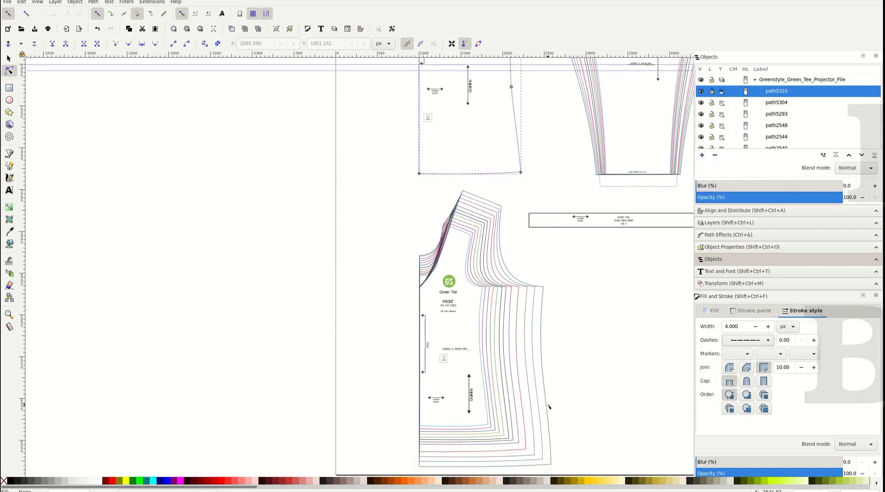
scroll(549, 406, "down", 4)
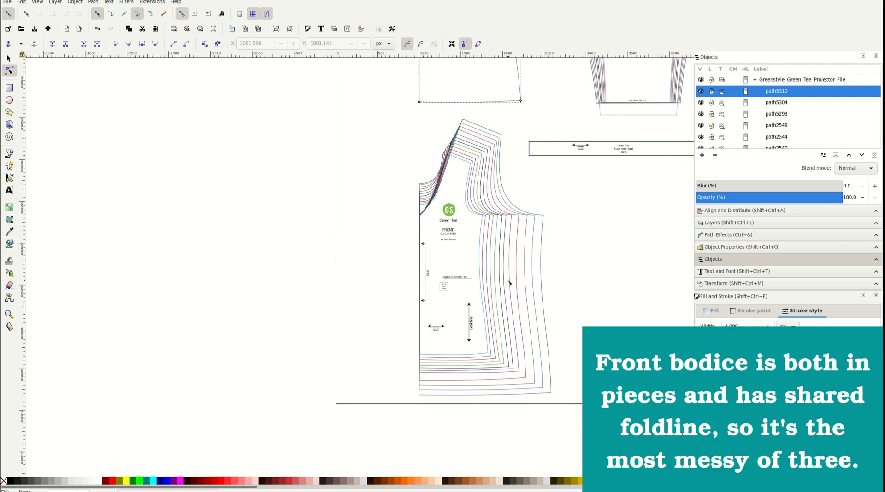
scroll(509, 282, "up", 1)
left_click(511, 266)
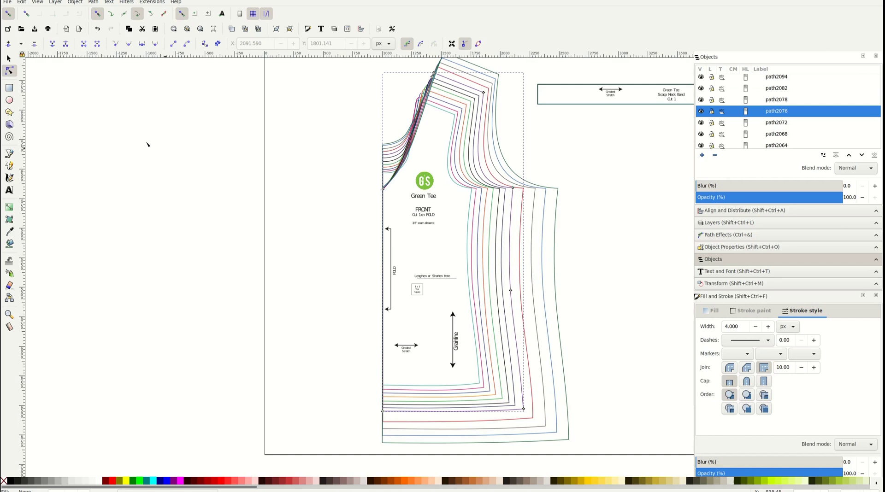
left_click(9, 58)
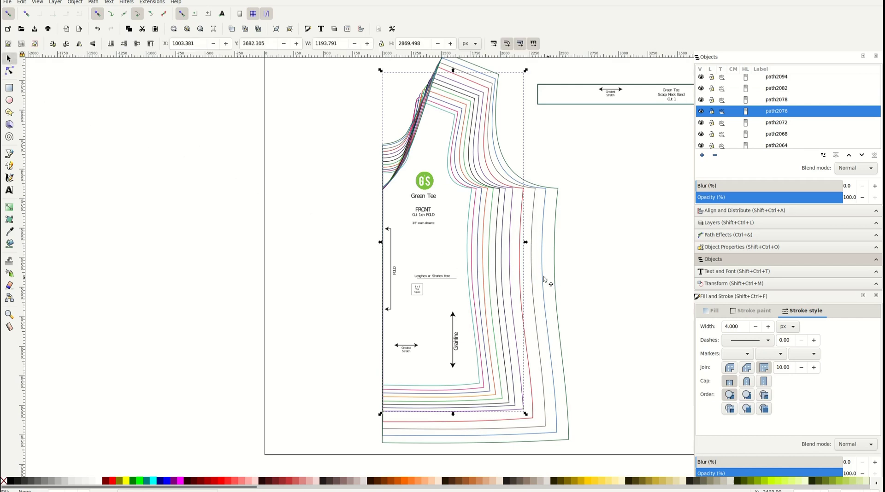
left_click_drag(504, 270, 326, 270)
key("ctrl+z")
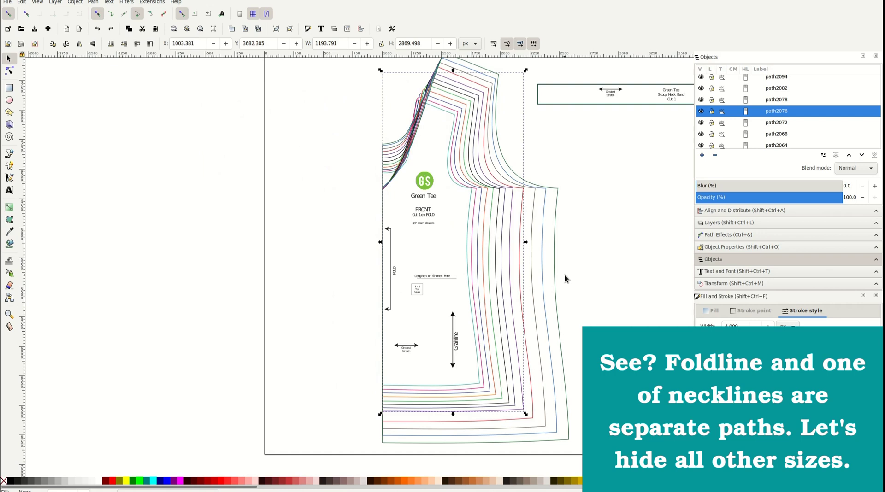
left_click(543, 263)
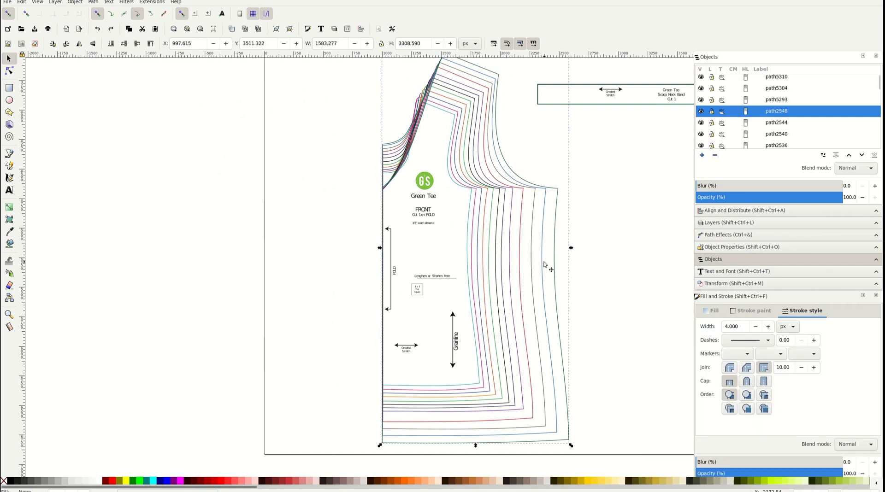
scroll(543, 261, "up", 1)
scroll(535, 228, "up", 4)
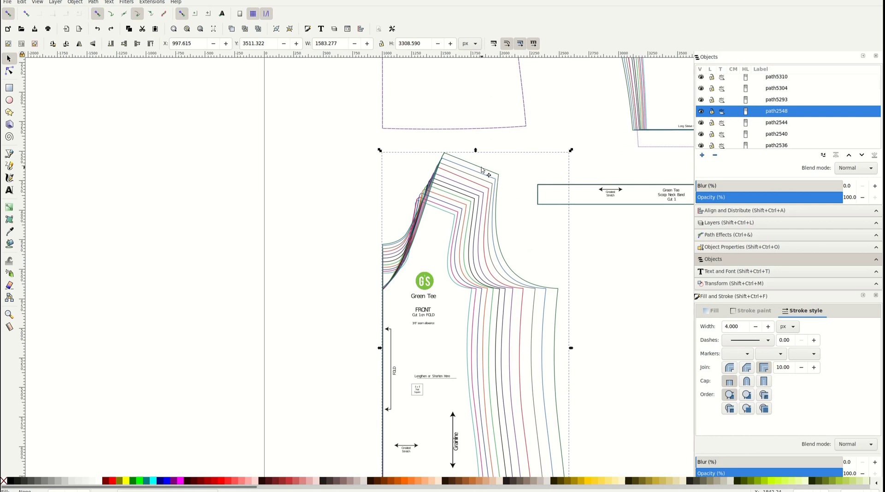
scroll(481, 167, "up", 3, "ctrl")
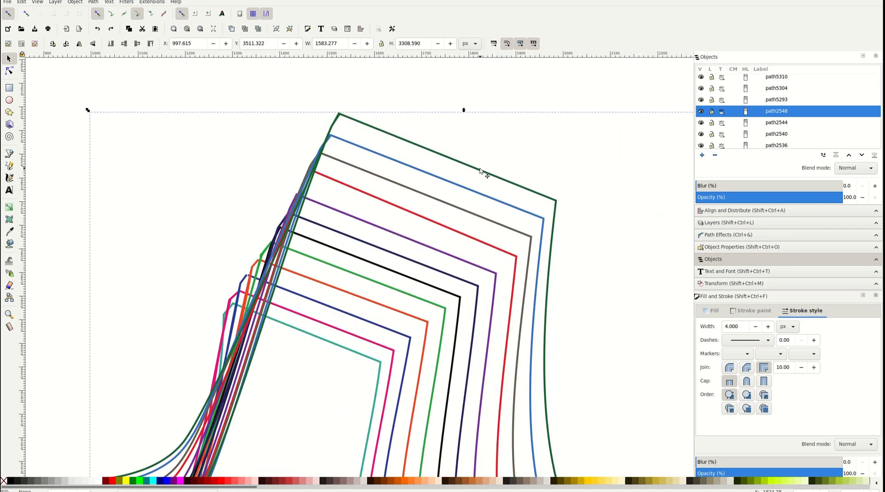
Step: Select ten of the front bodice's other size outlines and hide them
left_click(479, 189, "shift")
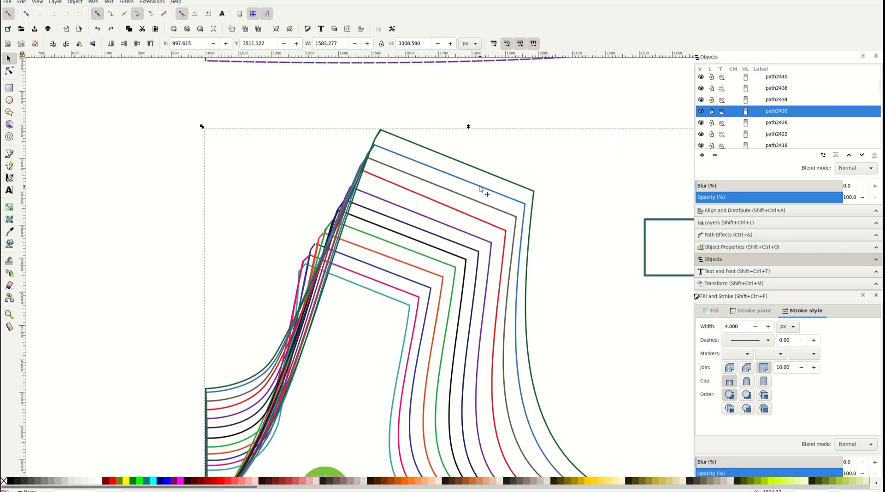
left_click(466, 197, "shift")
left_click(463, 213, "shift")
left_click(441, 237, "shift")
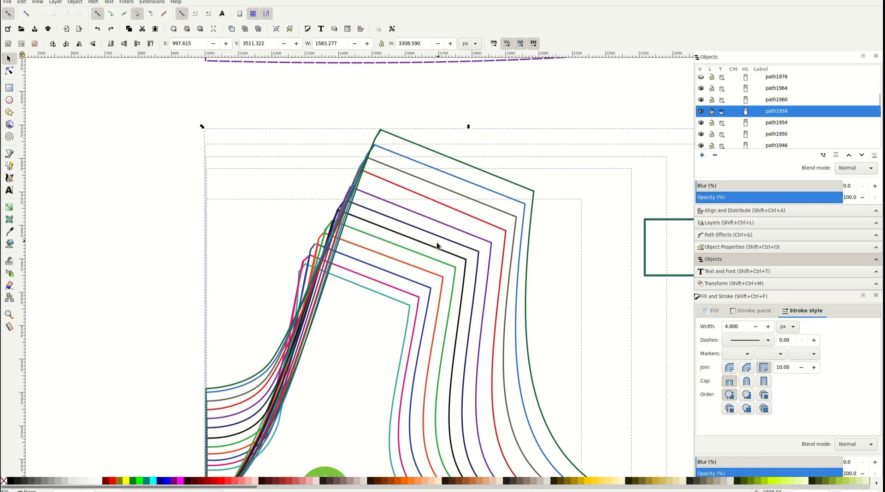
left_click(426, 257, "shift")
left_click(421, 267, "shift")
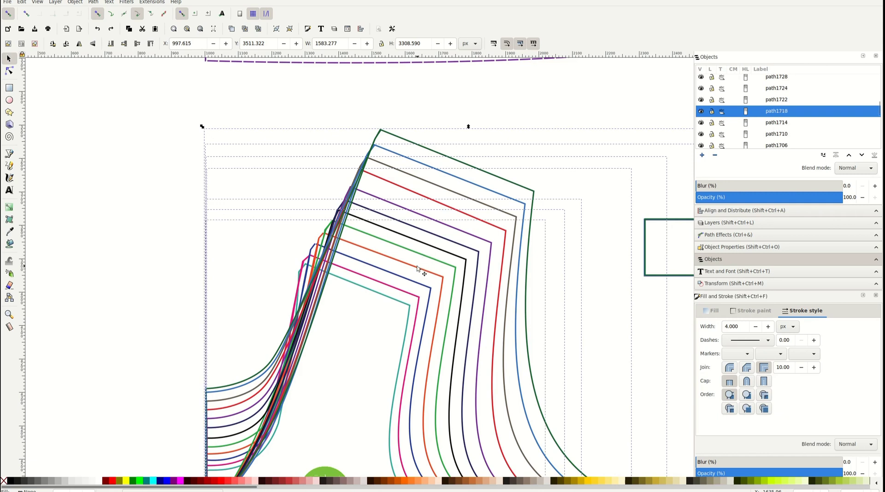
left_click(409, 280, "shift")
left_click(407, 283, "shift")
left_click(404, 294, "shift")
left_click(398, 304, "shift")
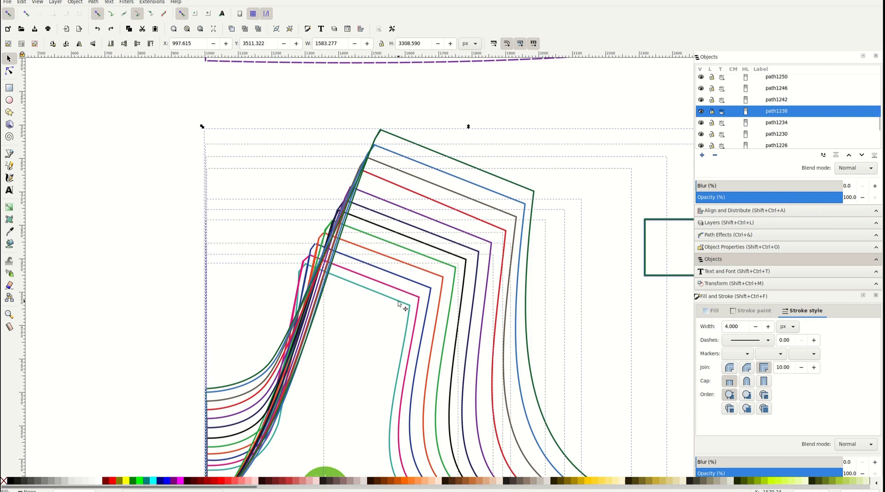
left_click(701, 112)
Step: Pan around the front bodice to review which size outlines are still visible
scroll(560, 352, "down", 4)
scroll(561, 352, "down", 3)
scroll(560, 353, "down", 4)
scroll(560, 352, "down", 1)
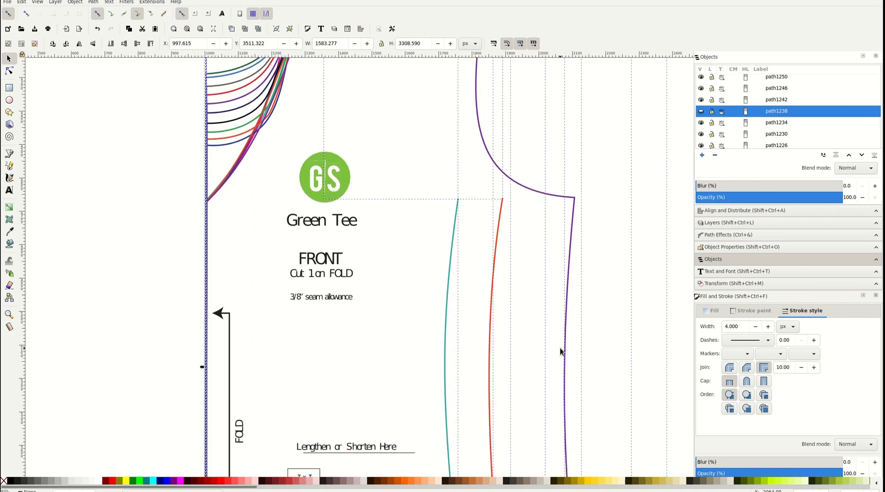
scroll(561, 352, "down", 1)
scroll(234, 150, "left", 1)
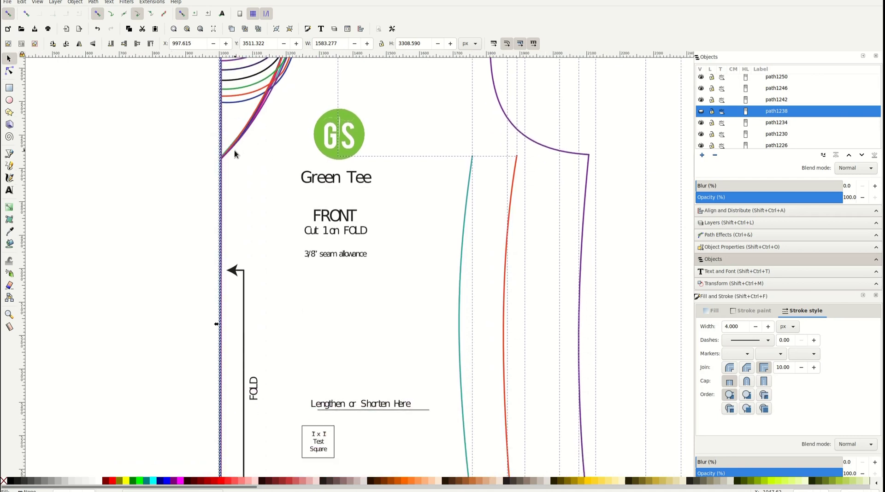
scroll(234, 151, "left", 3)
scroll(318, 190, "up", 1)
scroll(292, 174, "up", 4)
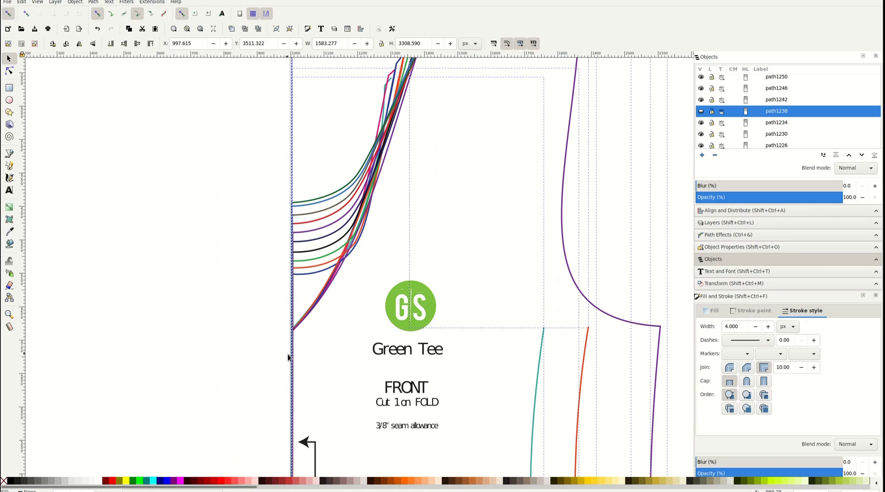
scroll(287, 357, "down", 5)
scroll(289, 358, "down", 1)
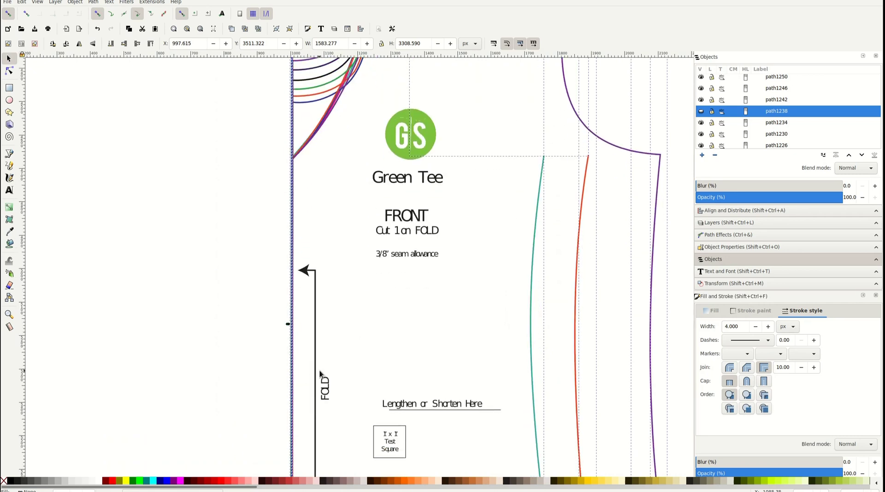
scroll(311, 392, "up", 1, "ctrl")
scroll(306, 399, "up", 1, "ctrl")
Step: Hide the green, blue and brown size stripes stacked along the fold
scroll(306, 399, "up", 2, "ctrl")
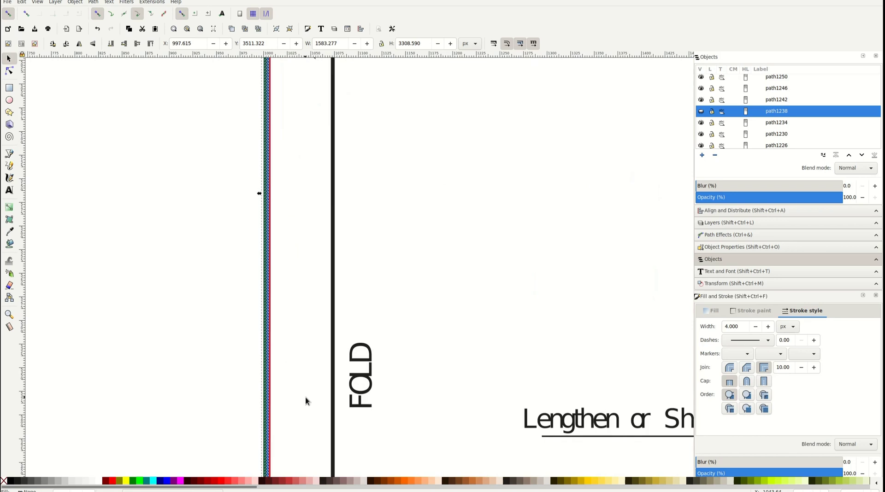
key("Escape")
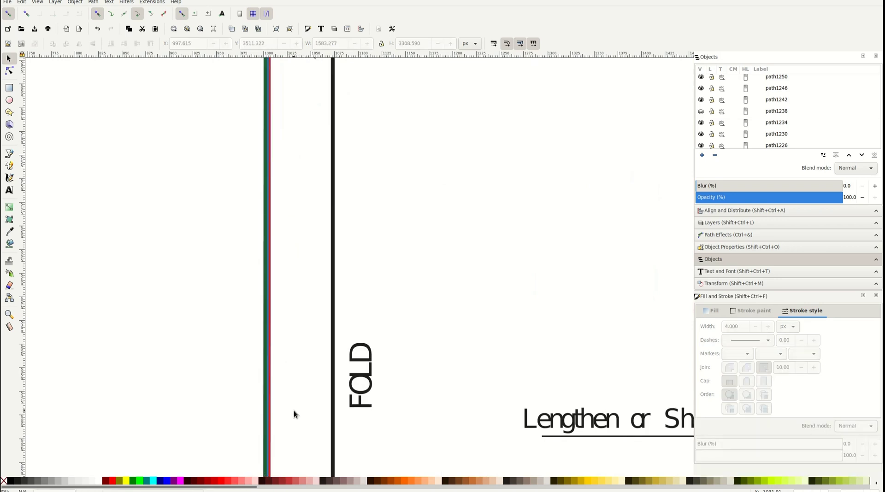
scroll(294, 413, "up", 2, "ctrl")
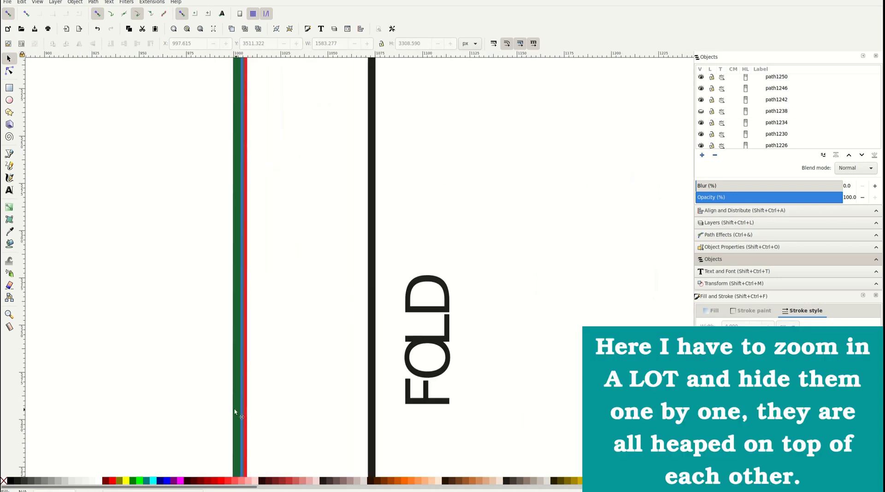
scroll(233, 413, "left", 1, "shift")
scroll(308, 401, "up", 1, "ctrl")
scroll(307, 401, "up", 1, "ctrl")
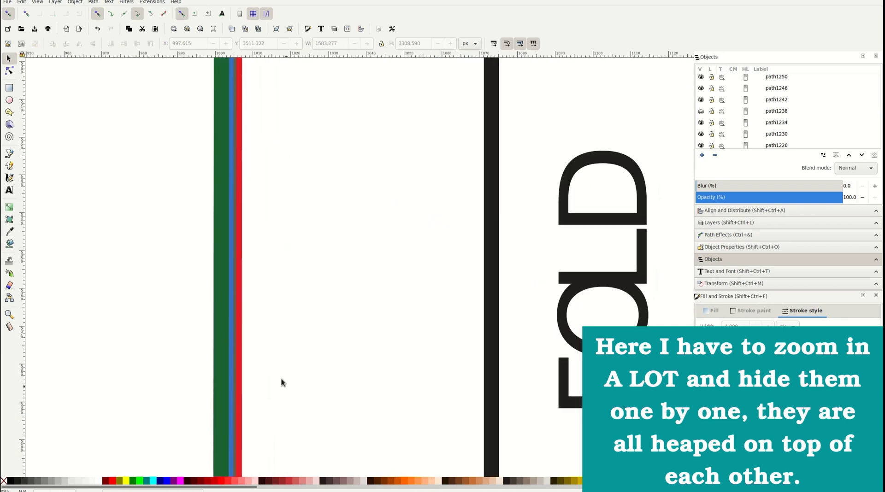
left_click(222, 307)
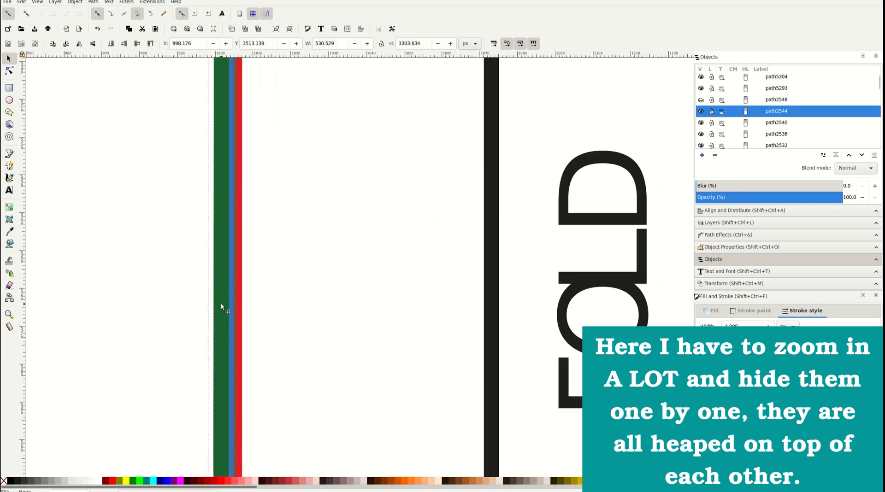
left_click(701, 112)
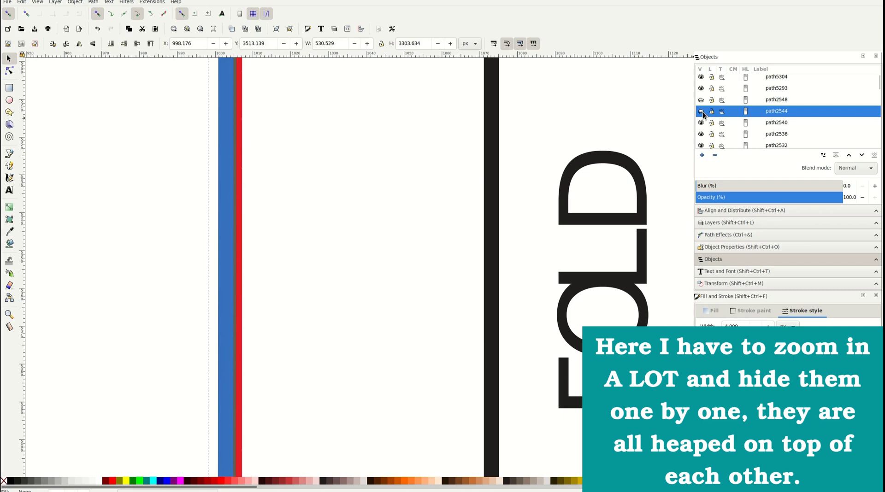
left_click(231, 291)
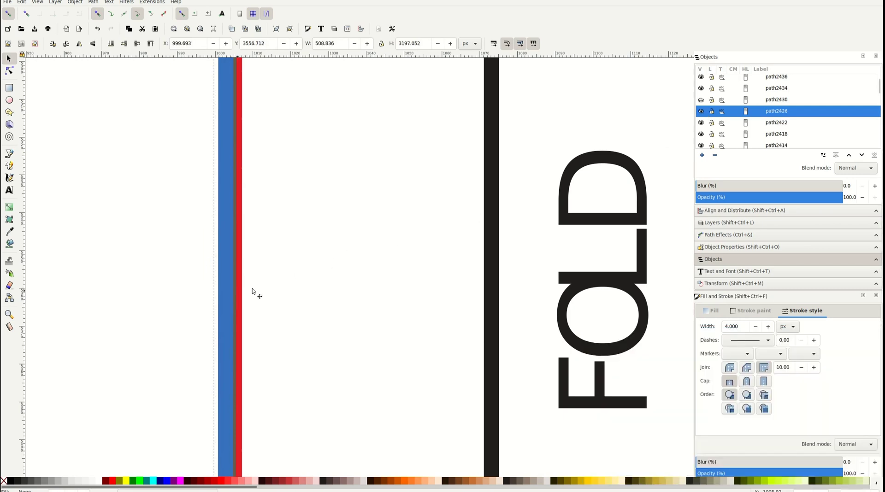
left_click(701, 112)
left_click(241, 238)
left_click(702, 112)
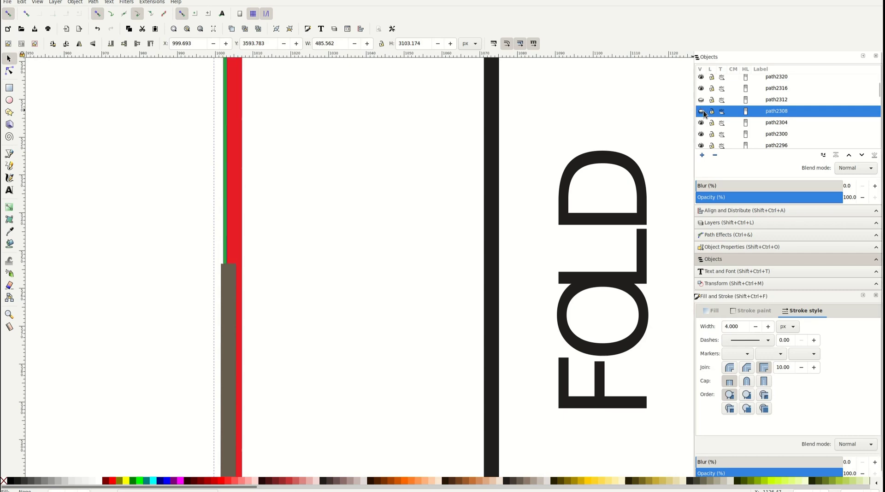
Step: Hide the red, orange and dark blue stripes beside the purple outline
left_click(237, 245)
left_click(701, 112)
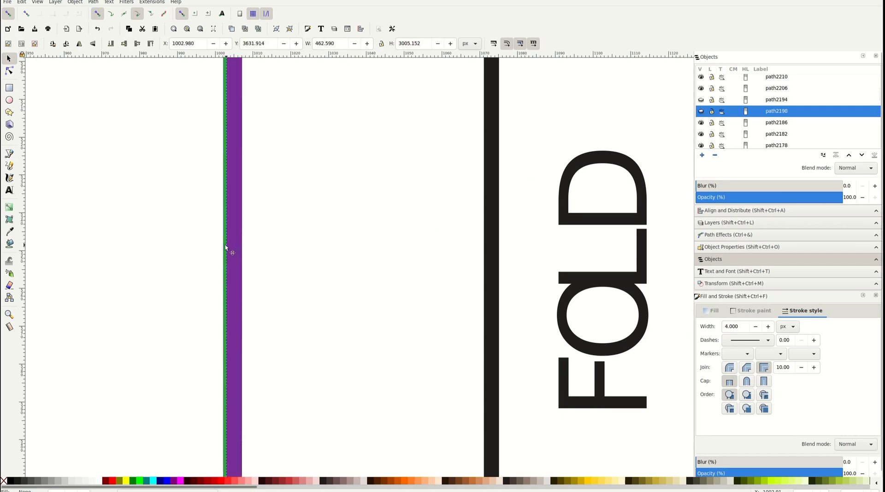
left_click(174, 257)
scroll(214, 252, "up", 2)
scroll(214, 252, "up", 2)
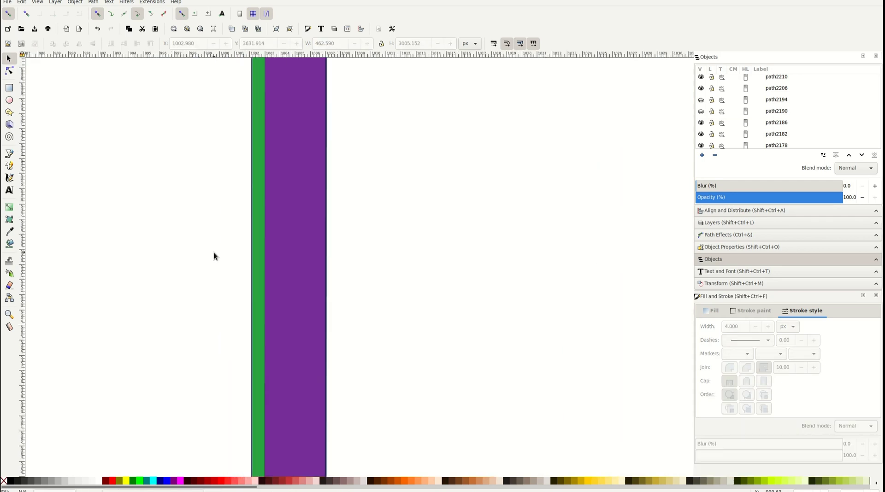
left_click(257, 247)
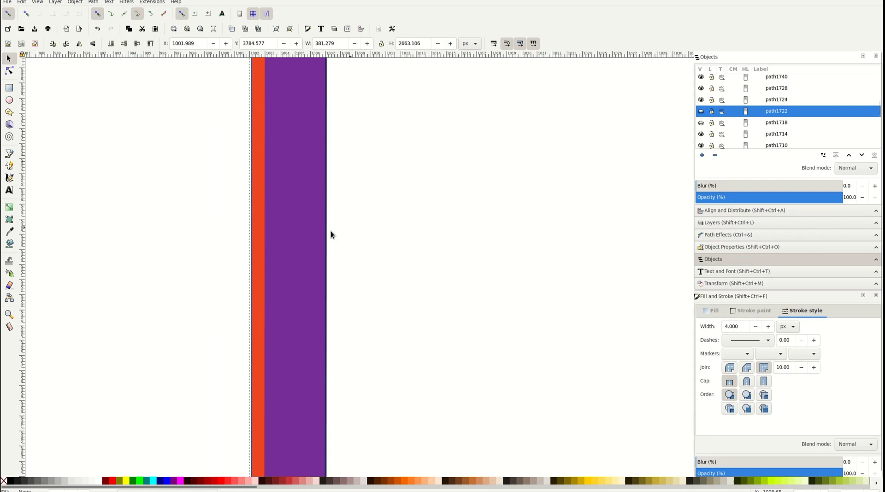
left_click(228, 254)
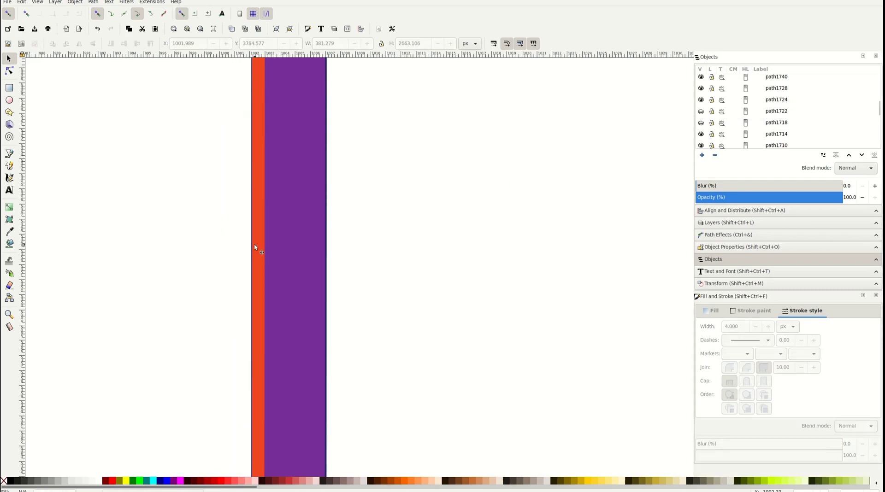
left_click(255, 247)
left_click(701, 112)
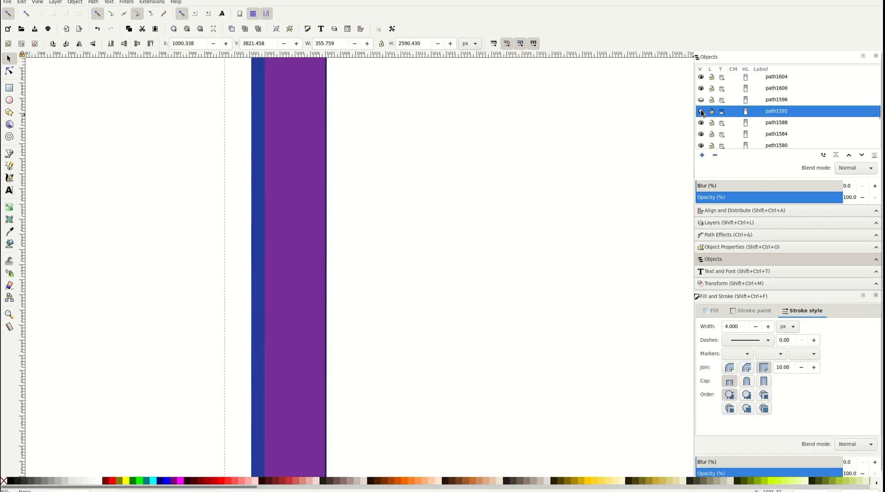
left_click(264, 240)
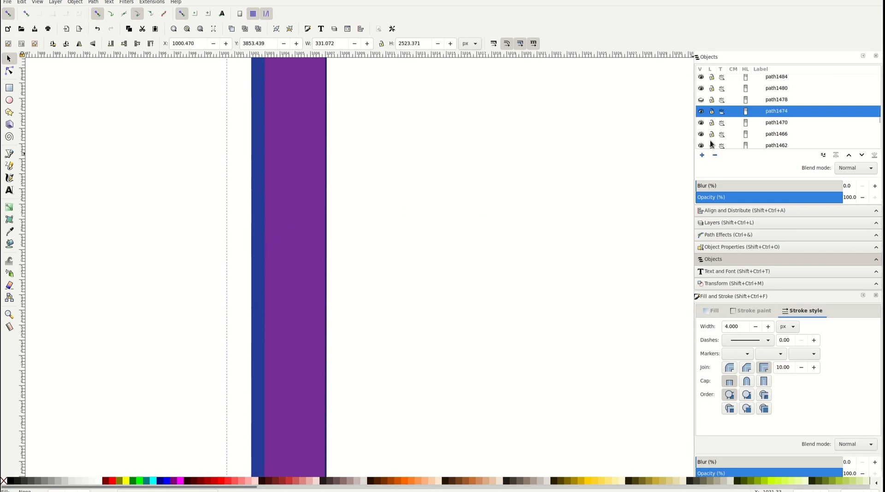
left_click(701, 112)
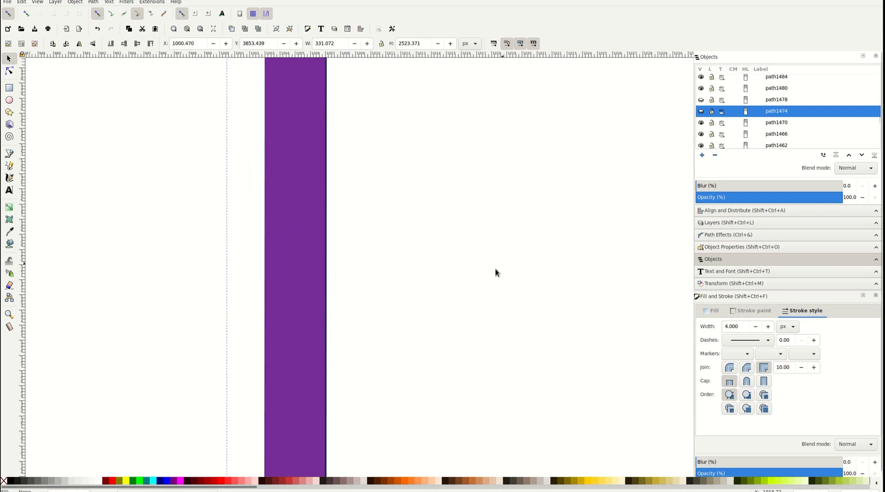
Step: Hide the two dark lines running along the purple edge
scroll(328, 337, "up", 1)
scroll(327, 335, "up", 1)
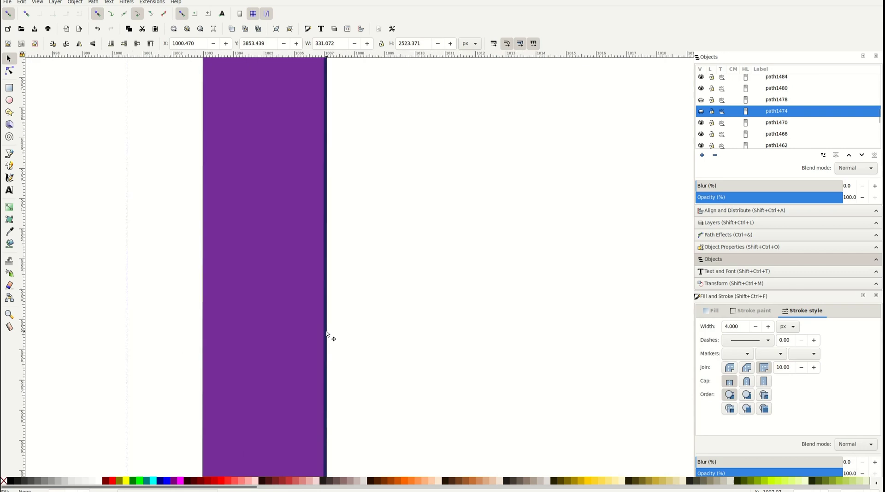
scroll(327, 334, "up", 1)
scroll(327, 335, "up", 2)
left_click(321, 286)
left_click(701, 111)
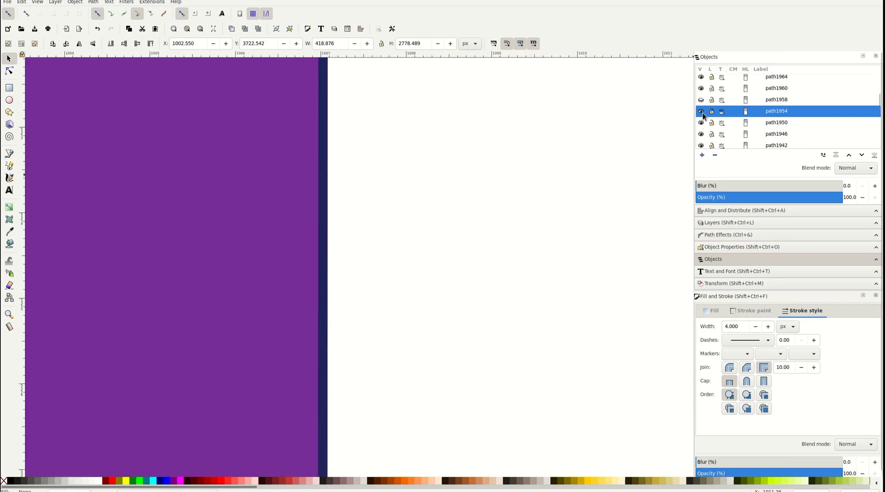
left_click(321, 267)
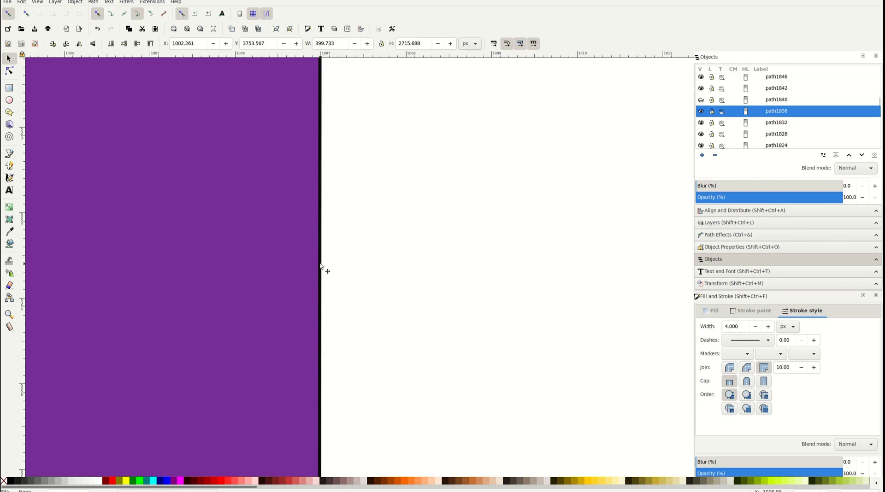
left_click(701, 112)
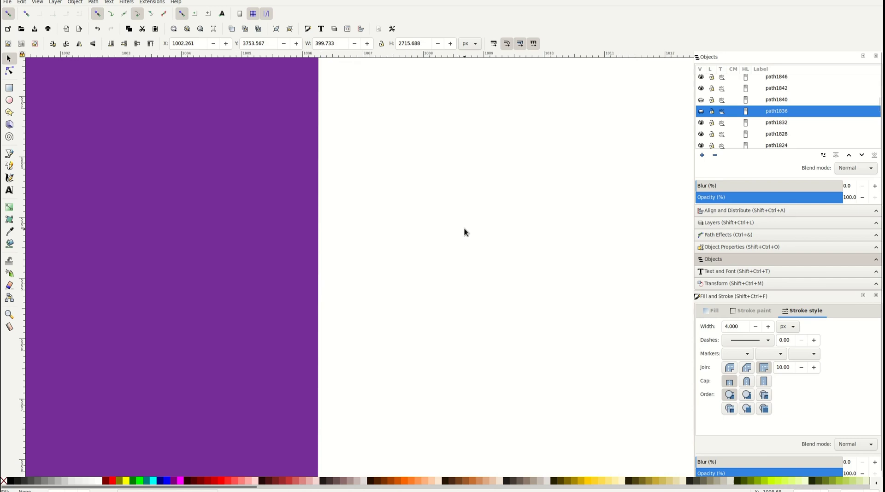
Step: Pan down and right to check that only the purple fold outline remains
scroll(464, 232, "down", 4)
scroll(463, 230, "down", 2)
scroll(464, 231, "down", 3)
scroll(464, 230, "down", 3)
scroll(567, 344, "down", 1)
scroll(566, 345, "down", 1)
scroll(566, 345, "right", 1)
scroll(565, 345, "right", 6)
scroll(563, 343, "right", 4)
Step: Combine all purple front-size lines, including the neckline curve, into one path, path2076
scroll(562, 350, "down", 2)
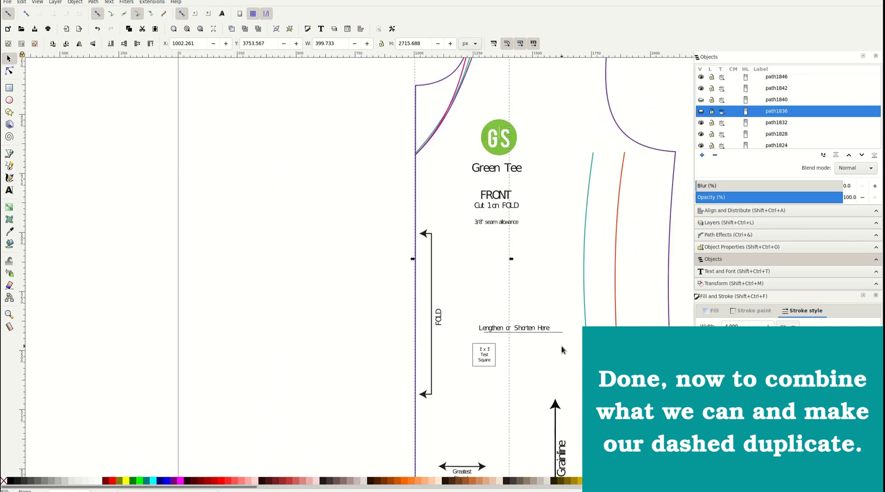
scroll(561, 351, "up", 1)
scroll(562, 350, "up", 4)
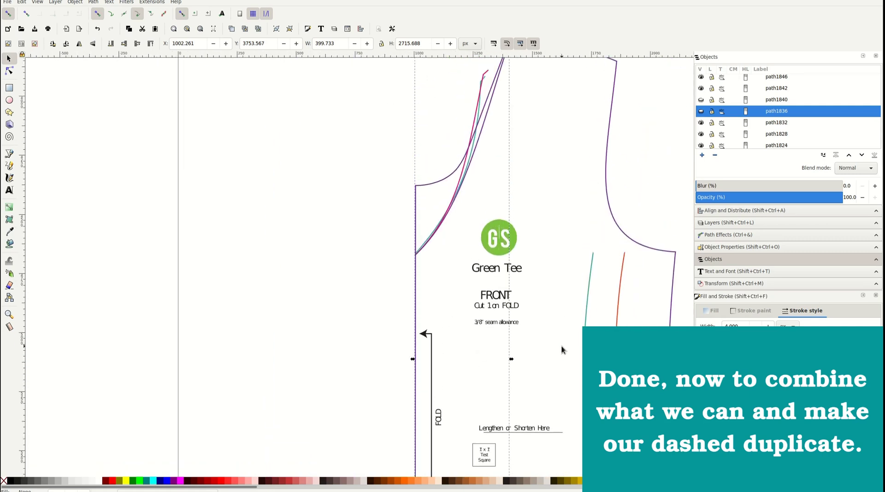
key("ctrl+k")
scroll(616, 213, "up", 4)
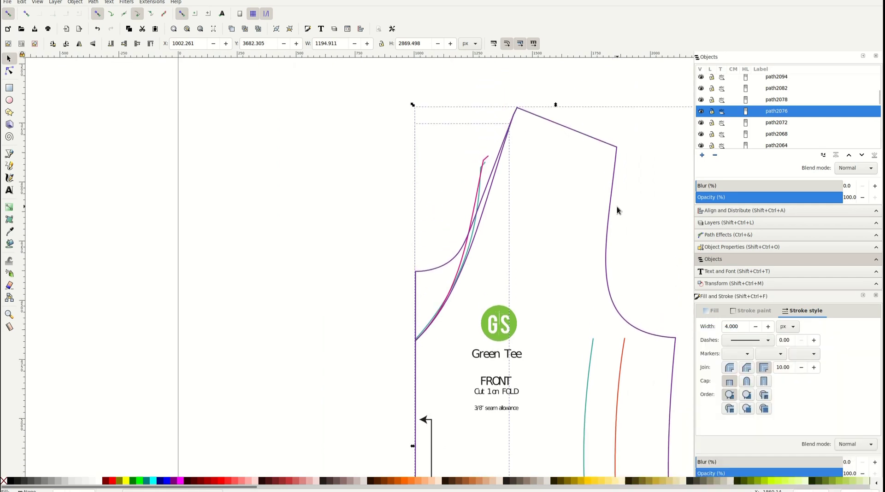
left_click(93, 2)
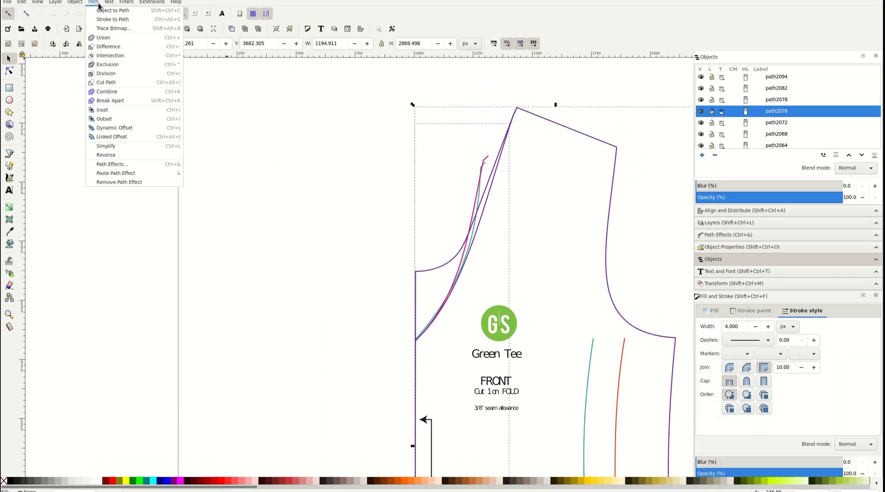
left_click(114, 92)
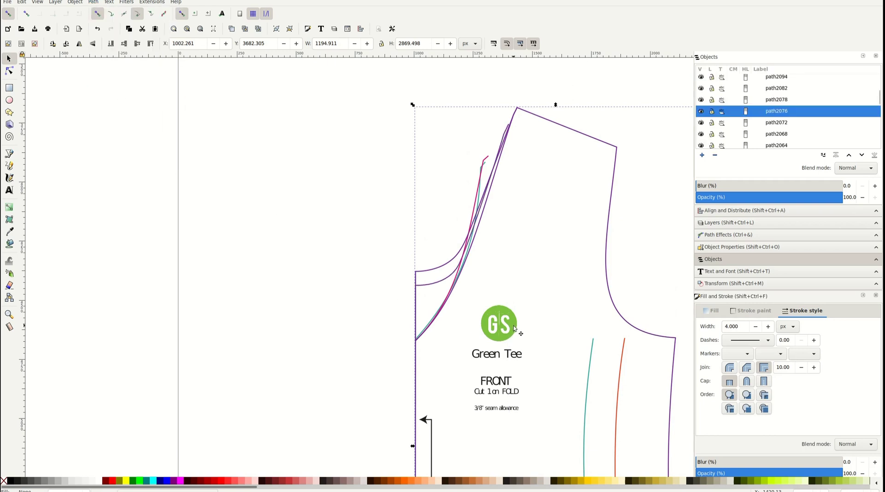
scroll(635, 378, "down", 1)
scroll(634, 378, "down", 5)
scroll(626, 375, "down", 3)
scroll(626, 375, "down", 1)
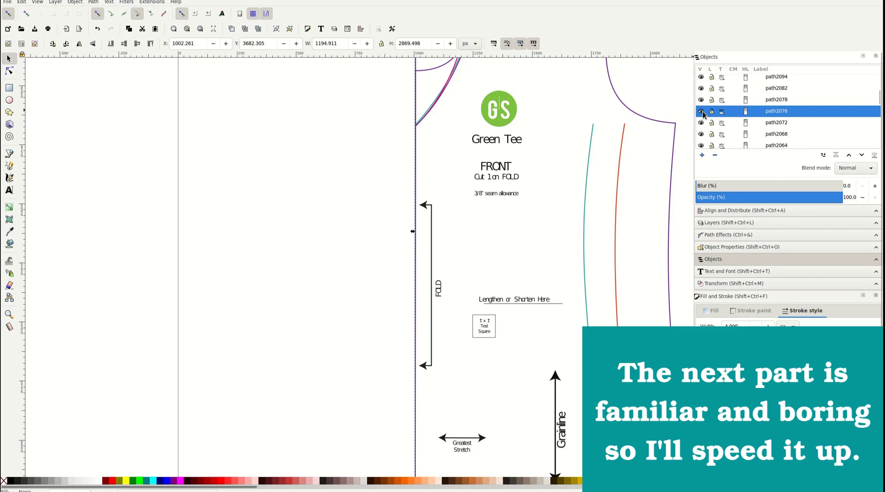
Step: Undo an accidental move, then duplicate the purple front piece
mouse_move(414, 146)
left_mouse_down()
mouse_move(209, 224)
mouse_move(134, 316)
left_mouse_up()
key("ctrl+z")
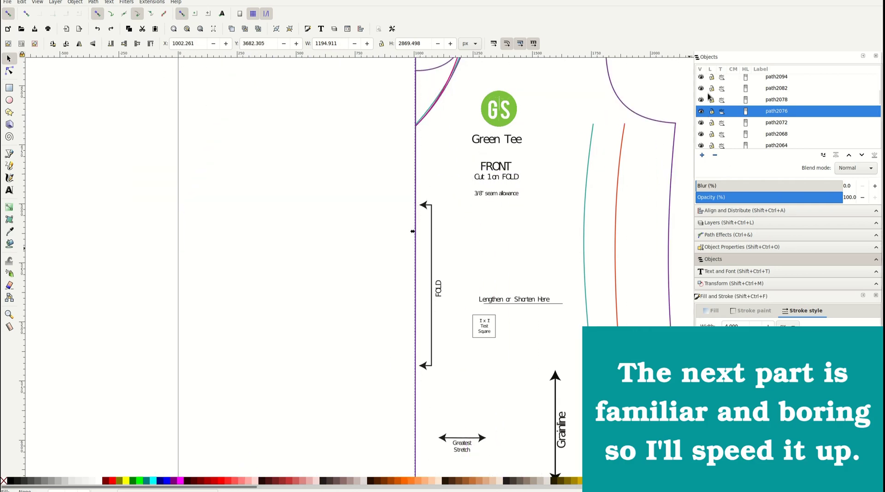
left_click(22, 3)
left_click(45, 101)
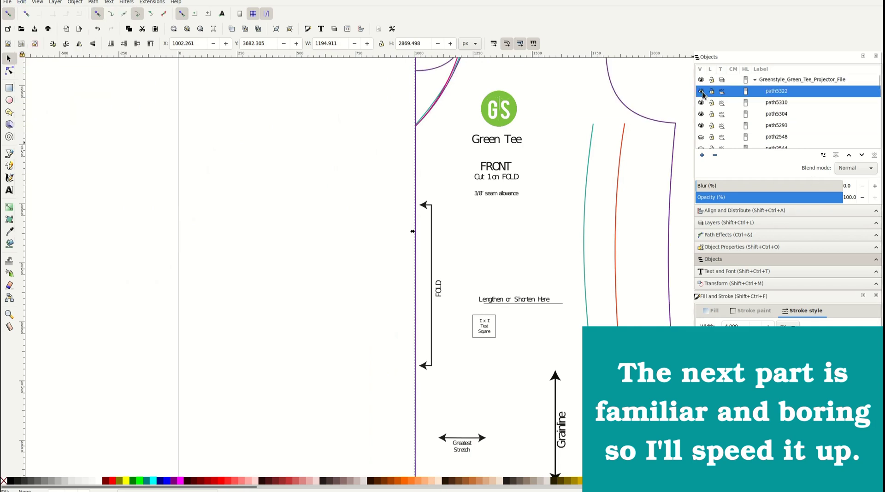
Step: Add a horizontal guide along the Lengthen or Shorten Here line
scroll(323, 230, "up", 3)
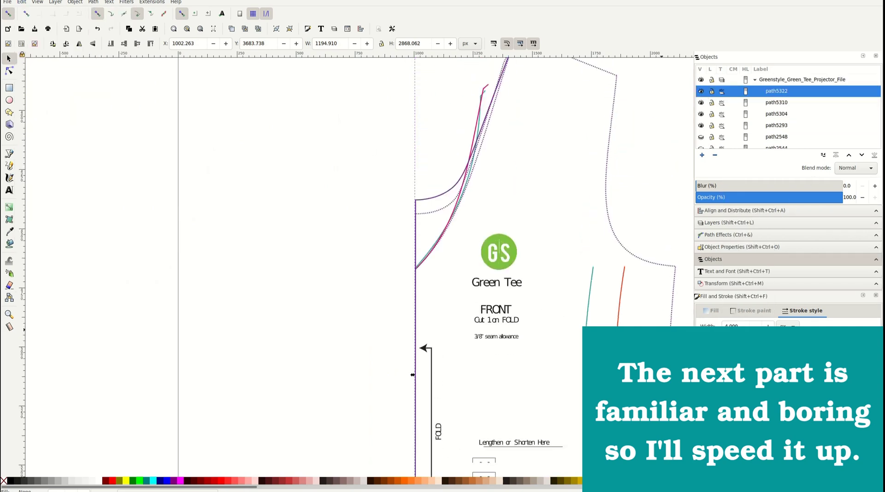
scroll(322, 230, "down", 4)
left_click_drag(552, 56, 553, 275)
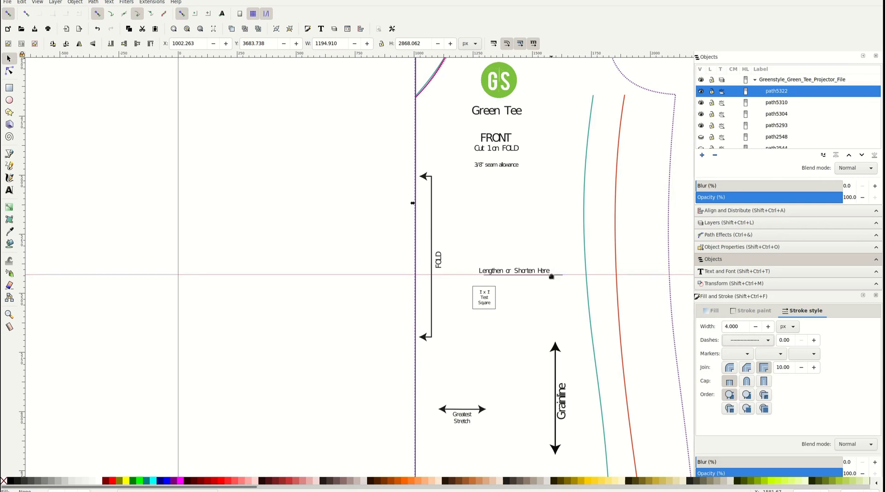
scroll(440, 305, "up", 3)
scroll(434, 280, "up", 2)
Step: Add nodes where the guide crosses the fold line and the dotted side line
key("n")
double_click(295, 150)
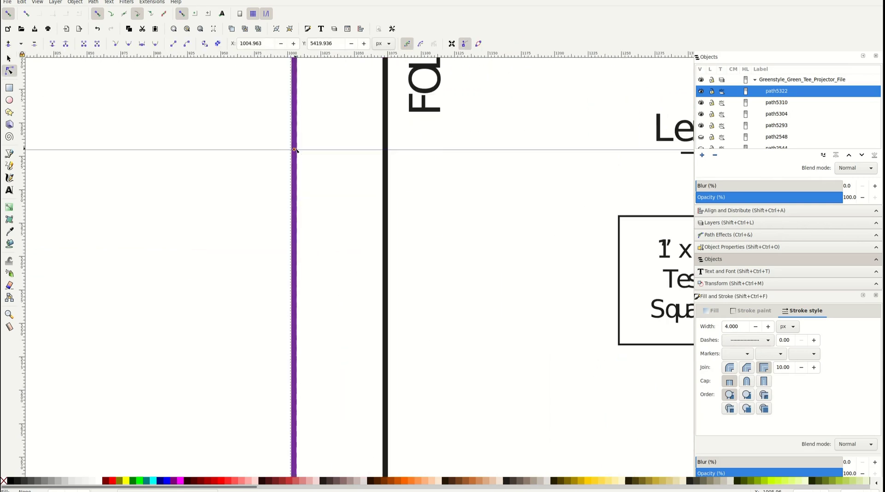
scroll(617, 174, "right", 1)
scroll(631, 179, "right", 6)
scroll(631, 180, "right", 3)
scroll(631, 180, "right", 4)
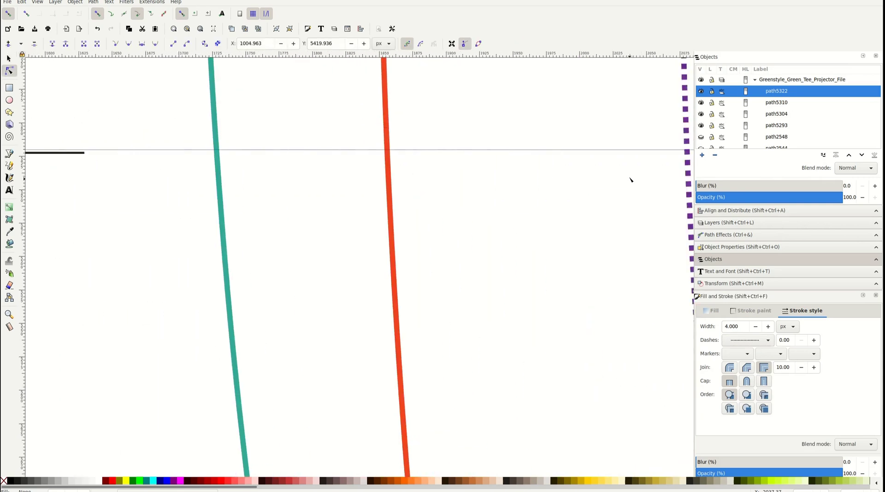
scroll(630, 180, "right", 2)
left_click(577, 154)
scroll(576, 157, "down", 3)
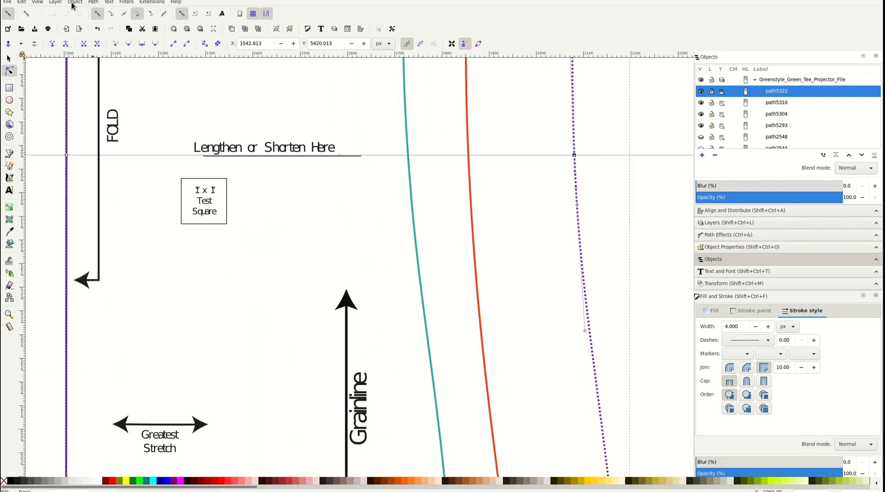
Step: Break the dotted front outline apart into separate paths
left_click(93, 2)
left_click(118, 101)
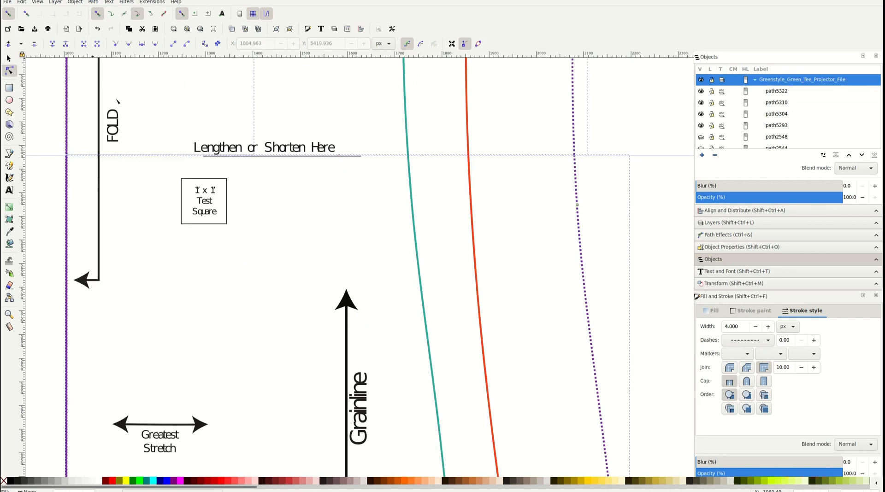
scroll(402, 152, "down", 2)
Step: Select the purple fold-side line for node editing
scroll(174, 387, "up", 5)
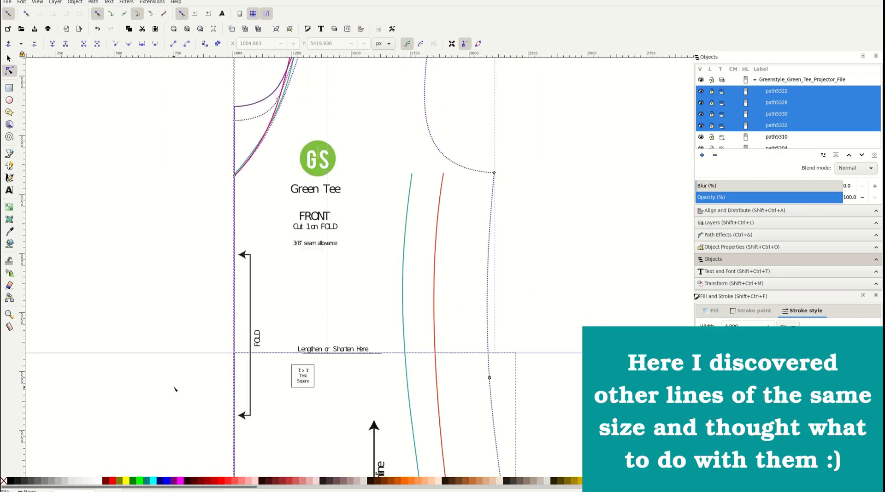
scroll(211, 401, "down", 5)
scroll(200, 378, "up", 3)
scroll(200, 378, "up", 1)
left_click(334, 357)
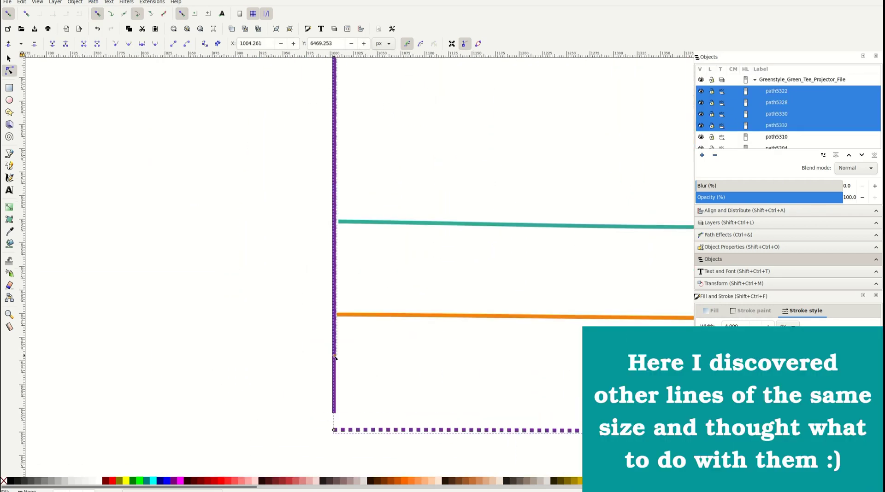
left_click(335, 414)
Step: Drag the fold line's bottom node down onto the dotted hem line
scroll(364, 401, "down", 3)
scroll(419, 336, "up", 10)
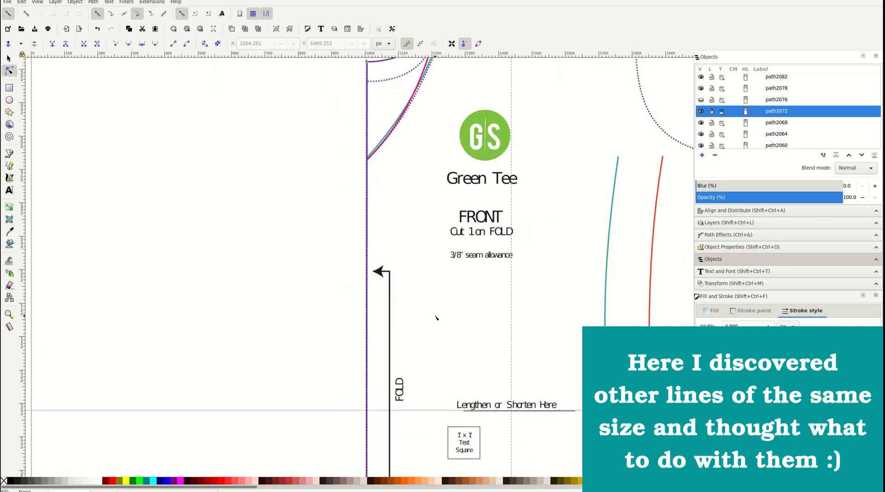
scroll(436, 318, "up", 3)
scroll(424, 339, "down", 5)
scroll(425, 340, "down", 3)
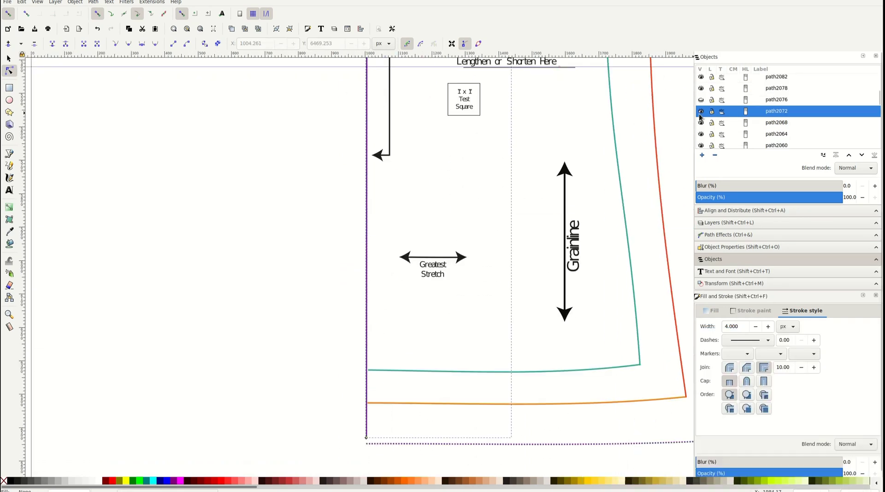
scroll(607, 231, "up", 3)
scroll(607, 231, "right", 3)
scroll(346, 275, "up", 5)
scroll(345, 275, "down", 5)
scroll(346, 275, "down", 5)
scroll(251, 404, "up", 4)
left_click_drag(221, 395, 221, 411)
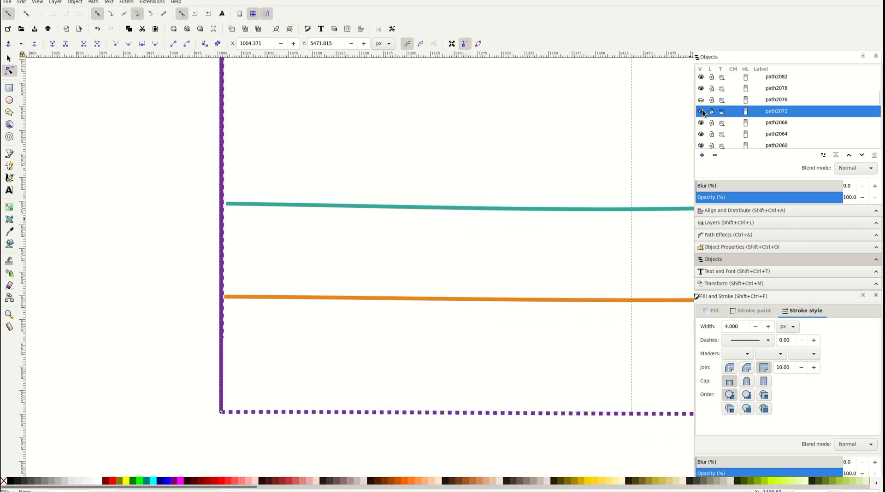
Step: Deselect, then select the dotted front outline piece
scroll(424, 356, "down", 2)
scroll(425, 356, "down", 2)
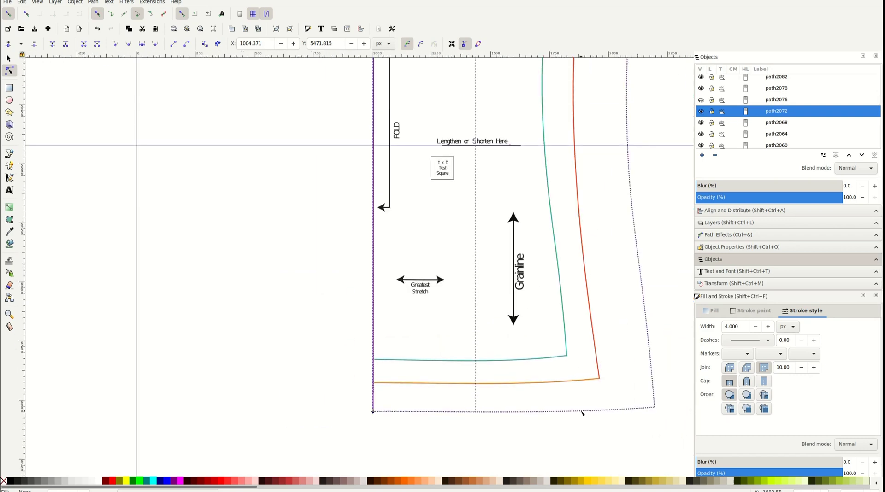
scroll(582, 413, "up", 3)
scroll(461, 323, "up", 3)
scroll(362, 251, "up", 3)
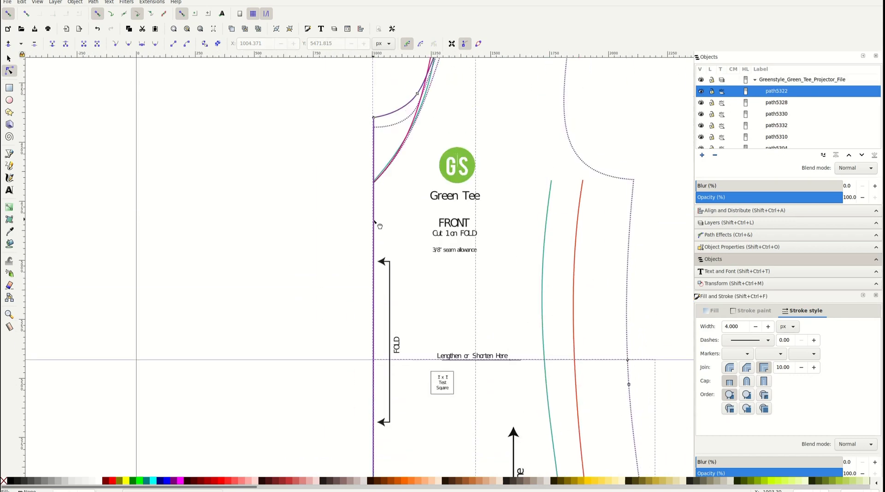
scroll(379, 227, "down", 3)
left_click(675, 230)
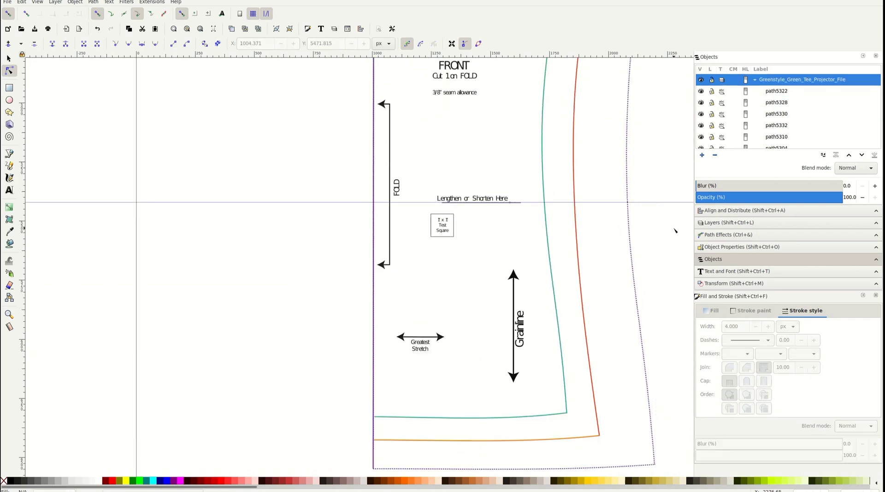
left_click(631, 238)
scroll(631, 239, "down", 1, "ctrl")
scroll(632, 238, "down", 2, "ctrl")
scroll(632, 238, "down", 1, "ctrl")
scroll(646, 233, "down", 1, "ctrl")
Step: Shift the lower dotted front outline down by the lengthen band's height
key("s")
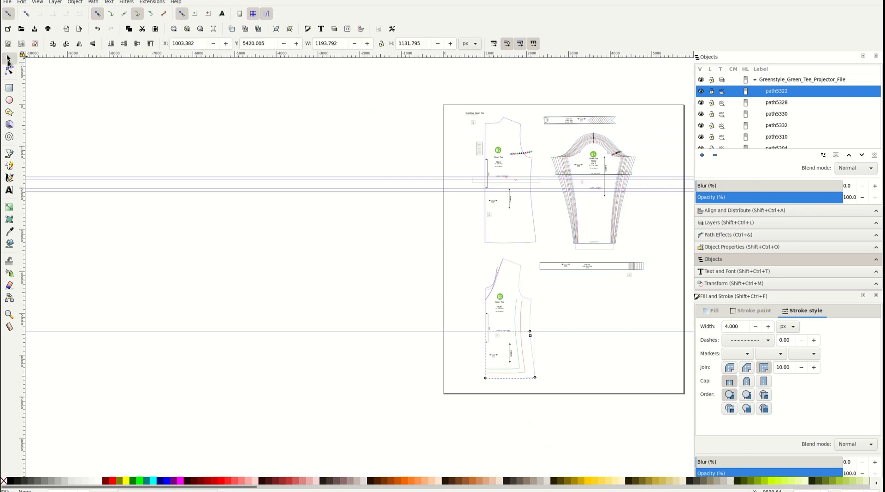
left_click(537, 186)
left_click(541, 344)
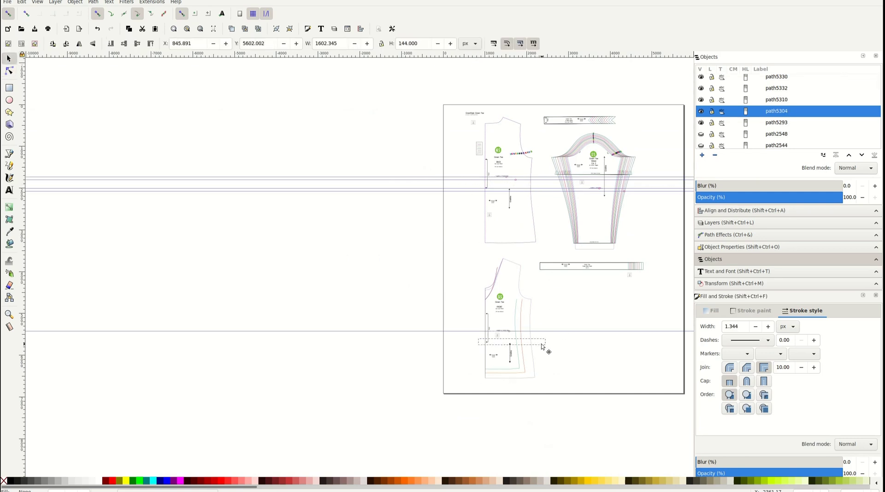
scroll(563, 362, "up", 5, "ctrl")
scroll(310, 281, "up", 2, "ctrl")
scroll(461, 240, "up", 2)
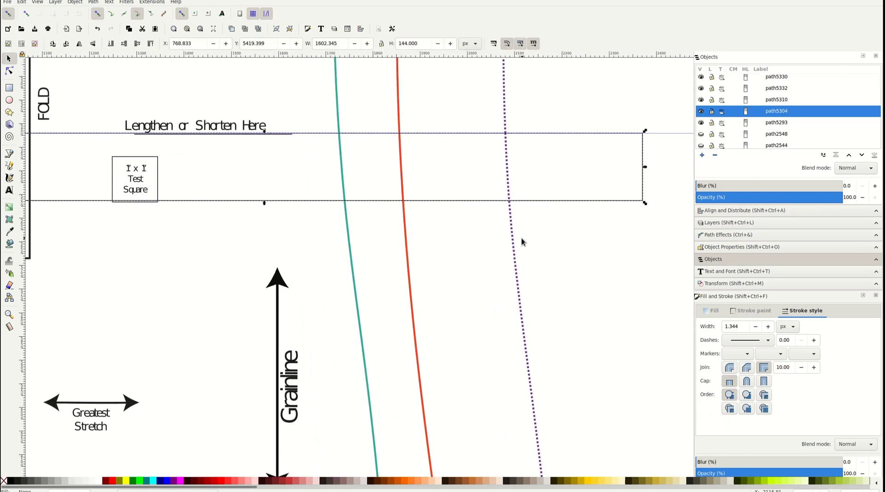
left_click(521, 241)
scroll(391, 290, "down", 3, "ctrl")
key("shift+Down")
key("shift+Down")
key("shift+Down")
key("shift+Down")
key("shift+Down")
scroll(519, 347, "up", 2)
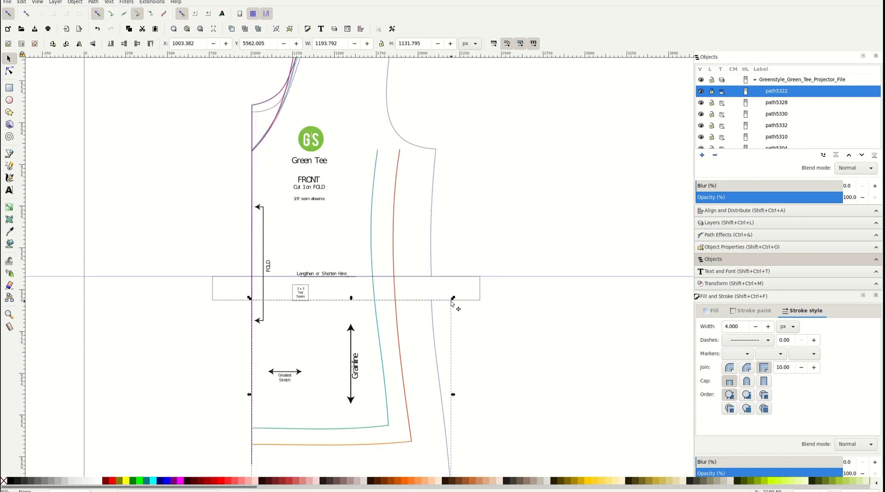
scroll(421, 316, "up", 2, "ctrl")
scroll(341, 317, "left", 5)
Step: Add a guide across the band and extend the upper side seam down to join the lower outline
left_click_drag(438, 54, 439, 232)
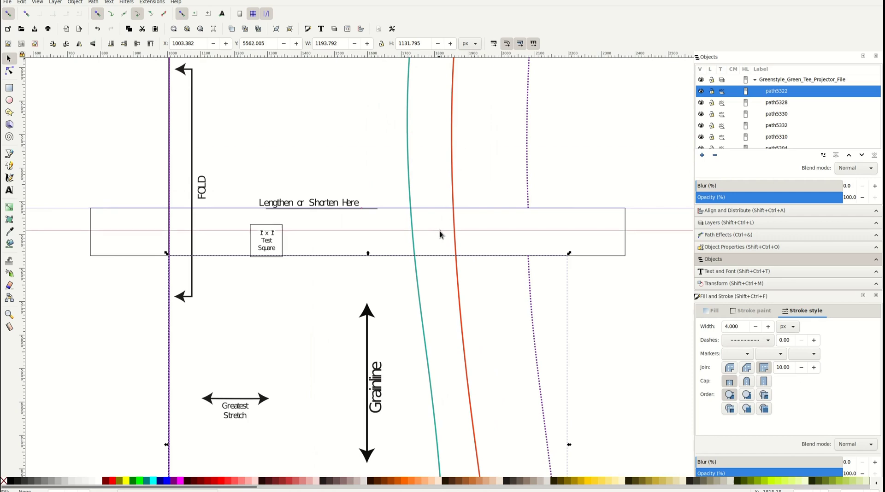
key("n")
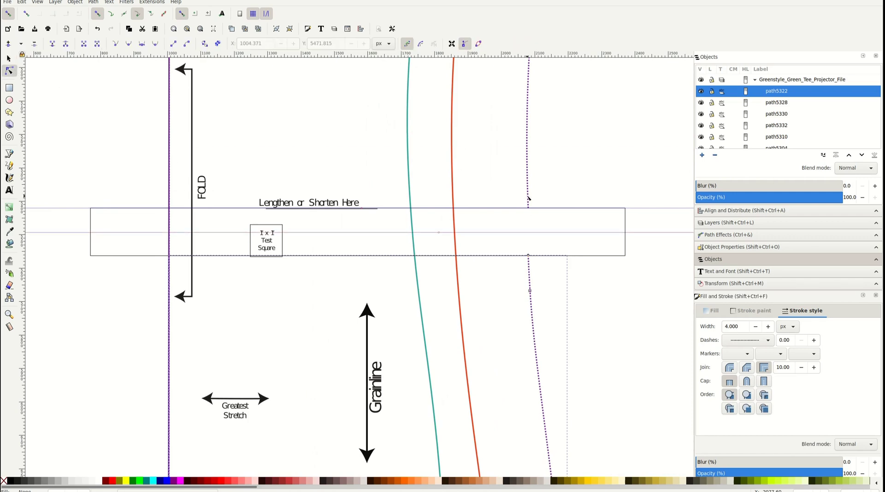
left_click(528, 203)
left_click_drag(528, 207, 528, 238)
left_click(528, 258)
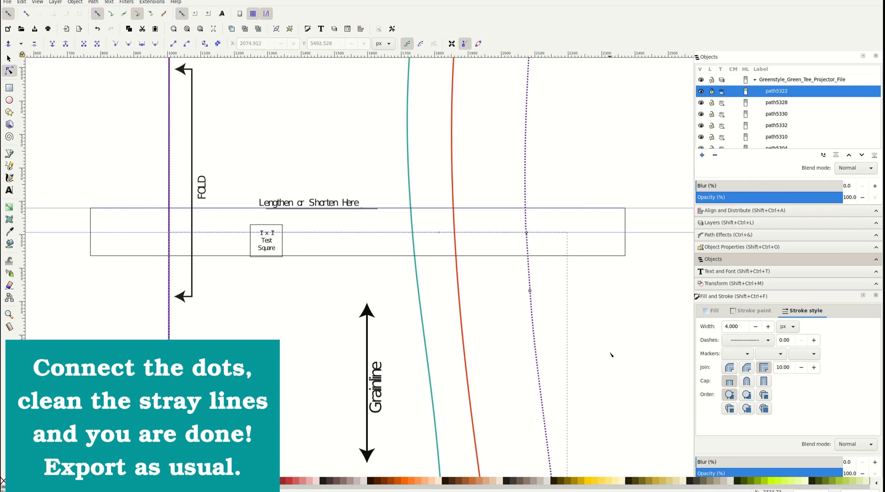
Step: Combine the three dotted front outline pieces into one path
scroll(611, 355, "down", 3)
left_click(584, 213, "shift")
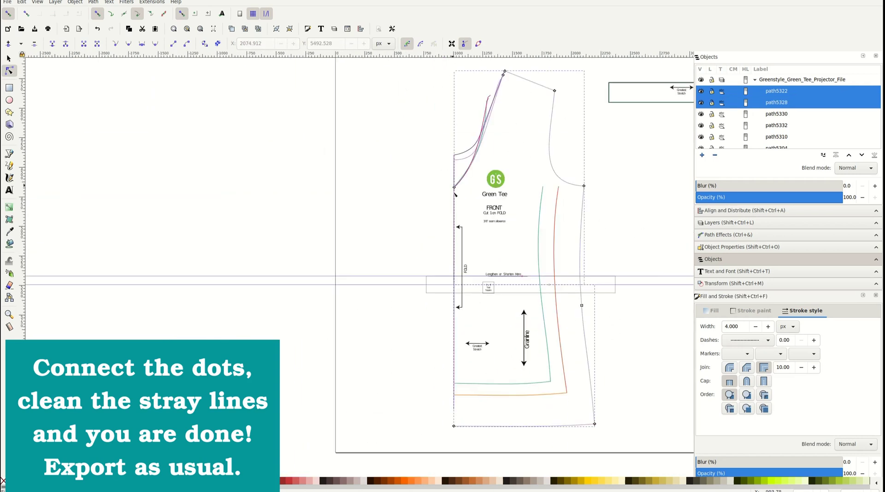
left_click(473, 157, "shift")
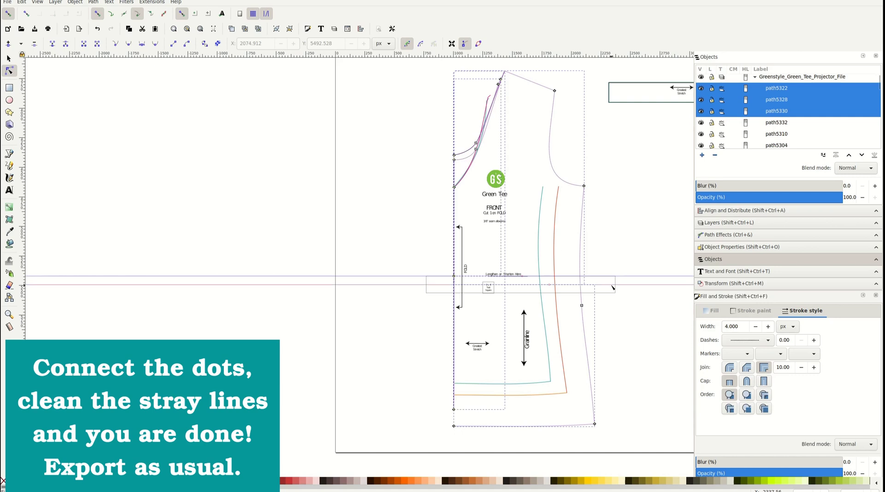
left_click(93, 2)
left_click(107, 91)
Step: Join the fold line's bottom node to the hem corner
scroll(456, 438, "up", 2)
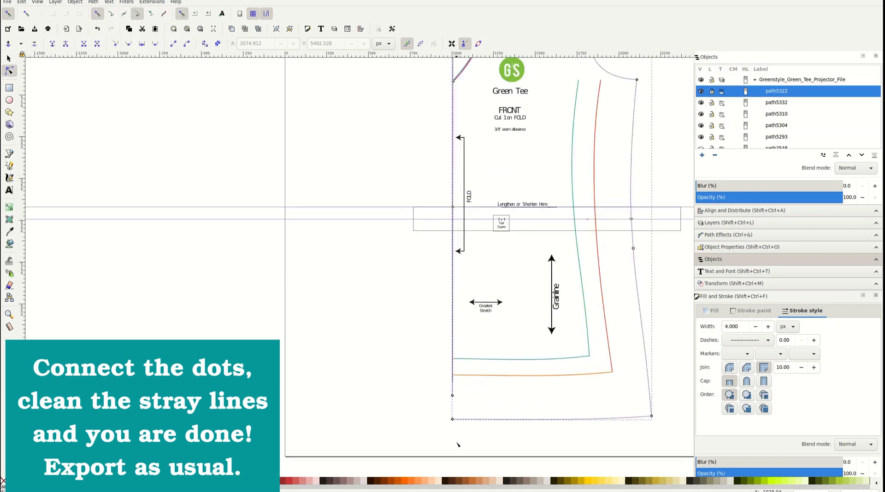
scroll(457, 438, "up", 2)
left_click_drag(445, 310, 445, 378)
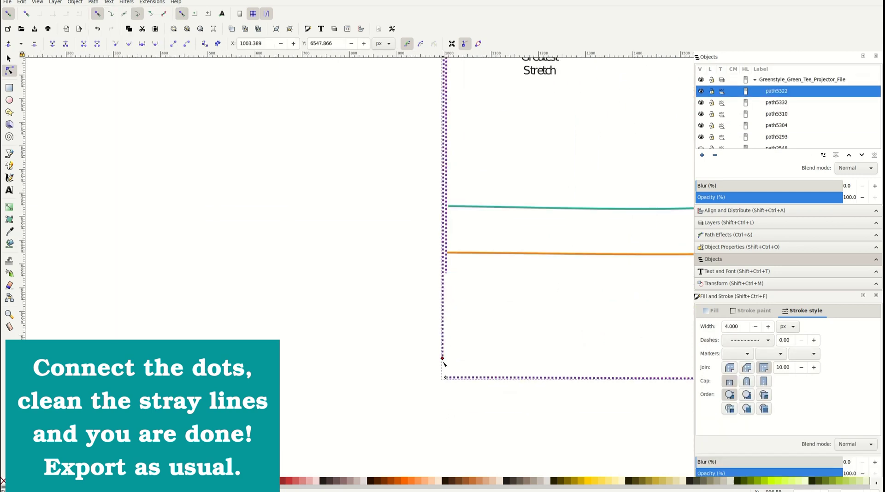
scroll(533, 404, "down", 4)
scroll(553, 408, "up", 1)
scroll(567, 411, "up", 1)
scroll(570, 411, "up", 1)
scroll(569, 411, "down", 1)
scroll(569, 411, "down", 2)
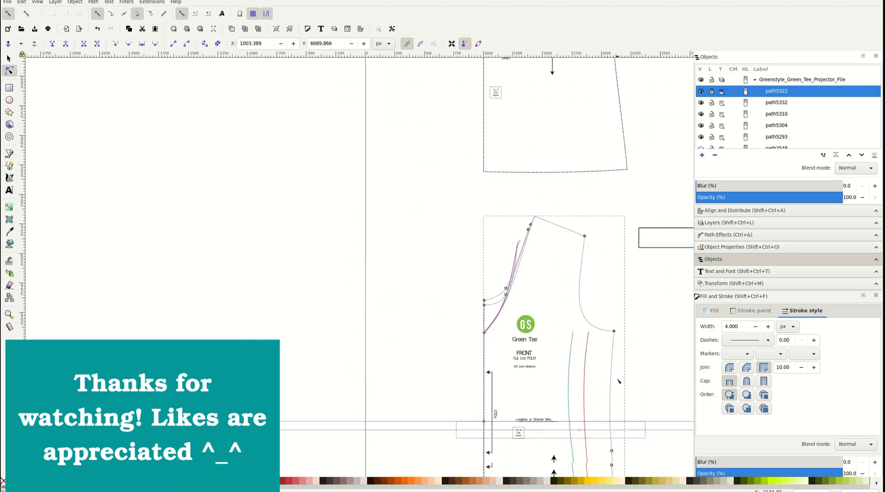
Step: Give the front outline a long-dash stroke pattern
left_click(768, 340)
left_click(746, 451)
scroll(528, 196, "up", 2)
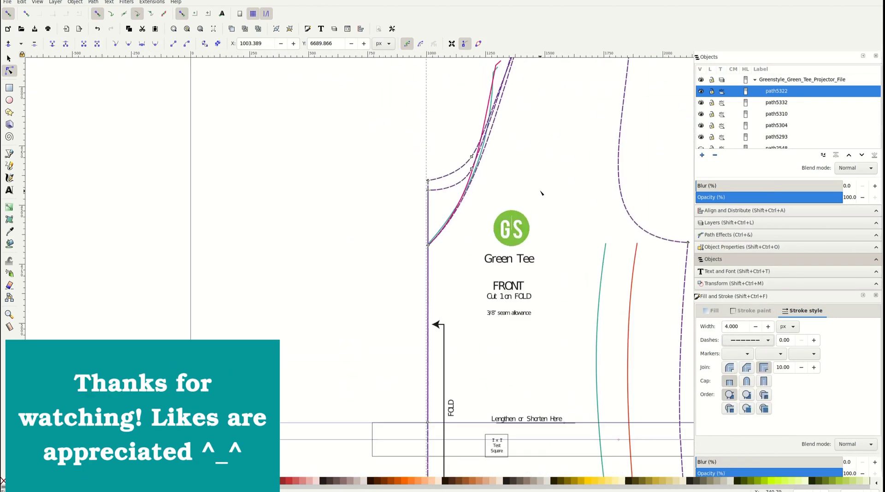
scroll(528, 195, "up", 2)
Step: Delete the pink and teal neckline lines
left_click(9, 59)
left_click(455, 141)
key("Delete")
key("Delete")
scroll(599, 316, "down", 3)
Step: Pan across the page to review the lengthened long-dashed sleeve, back and front outlines
scroll(621, 271, "down", 3)
key("Delete")
scroll(621, 277, "down", 2)
scroll(621, 311, "right", 2)
scroll(620, 311, "right", 7)
scroll(621, 311, "up", 5)
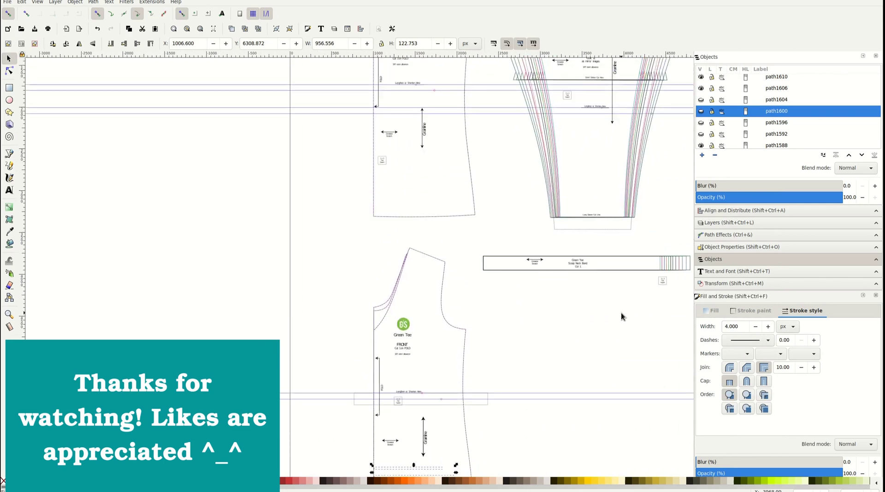
scroll(622, 313, "up", 8)
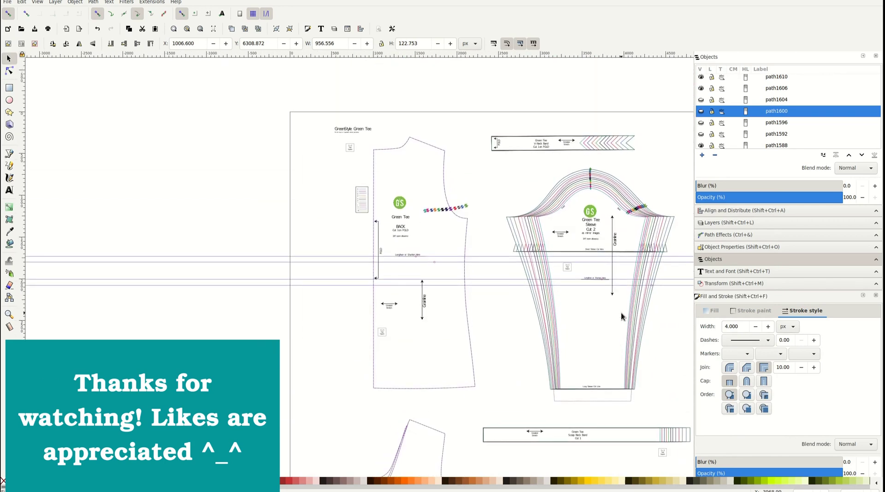